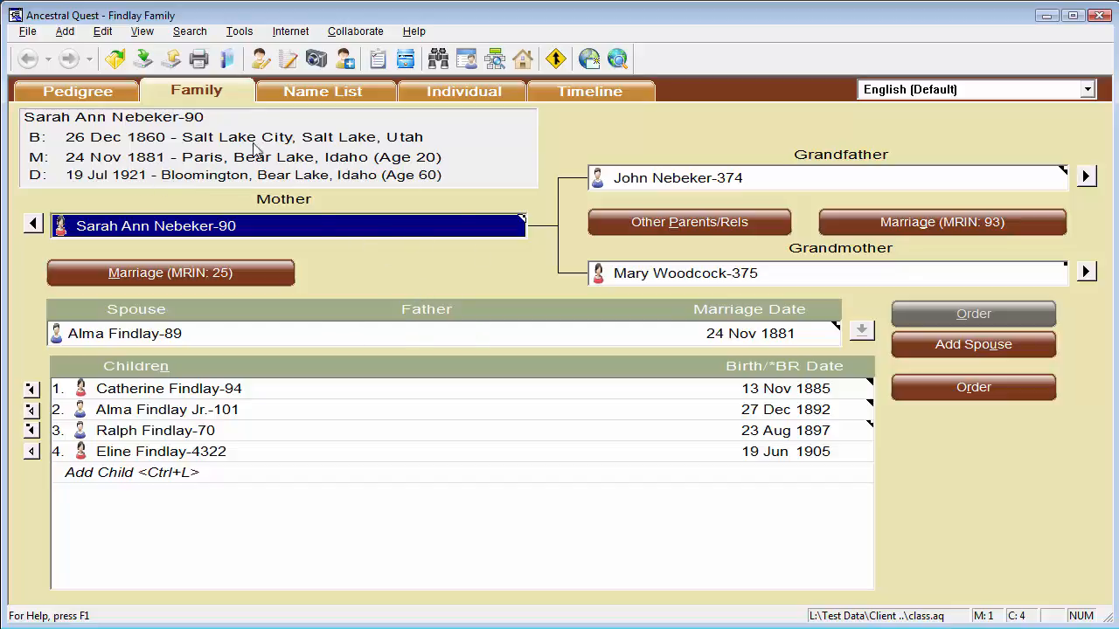
Step: Look at the Pedigree view, return to the Family view and open the spouse's MyHeritage matches
click(78, 91)
click(183, 94)
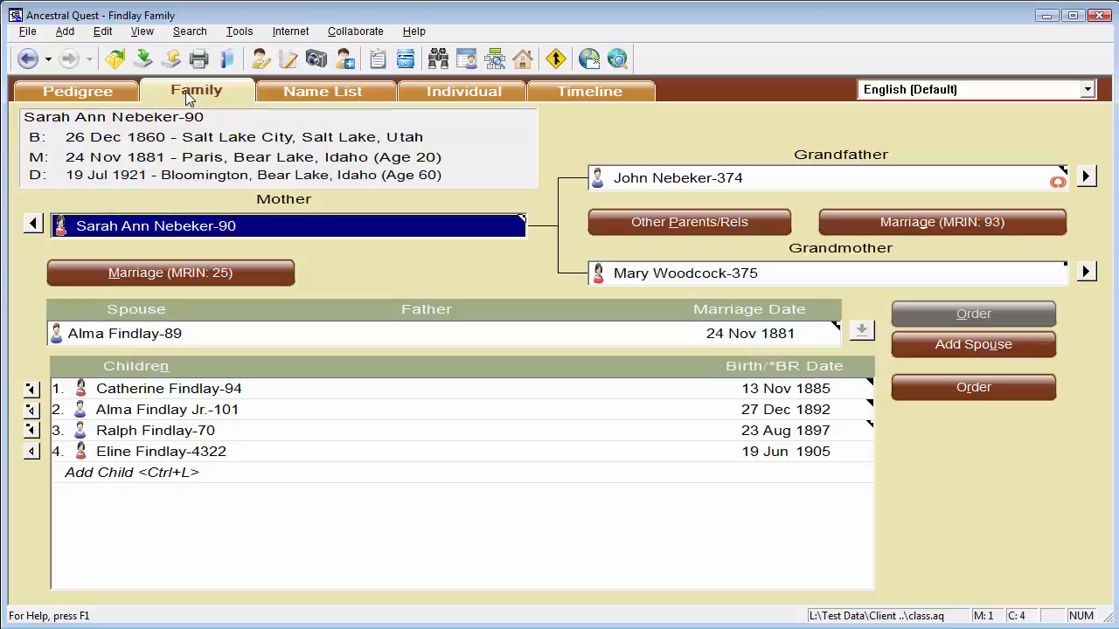
mouse_move(1059, 188)
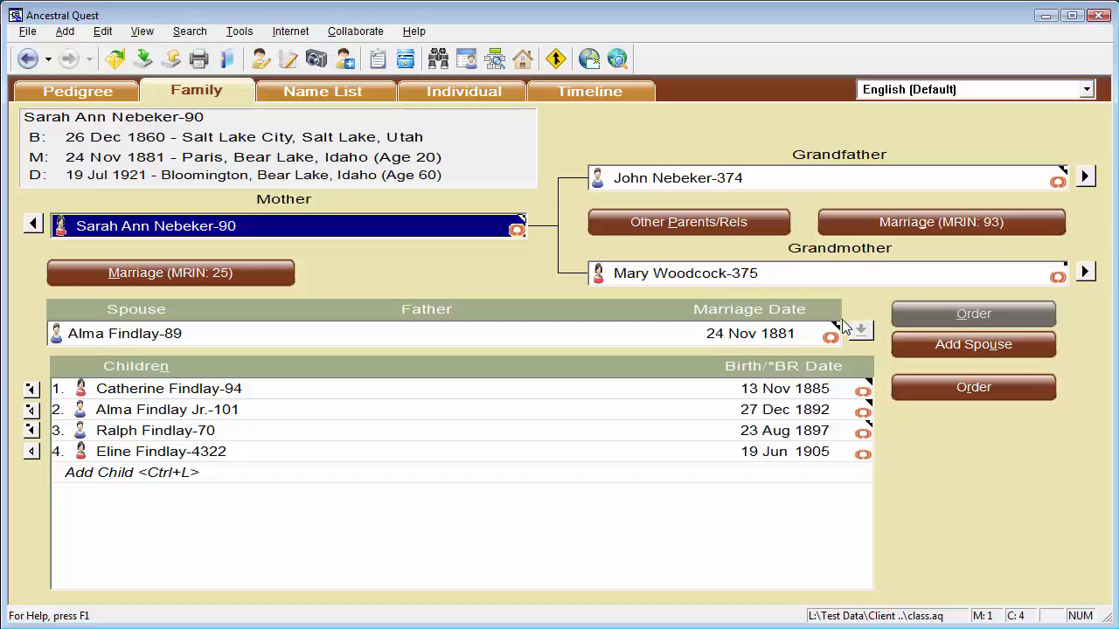
mouse_move(828, 339)
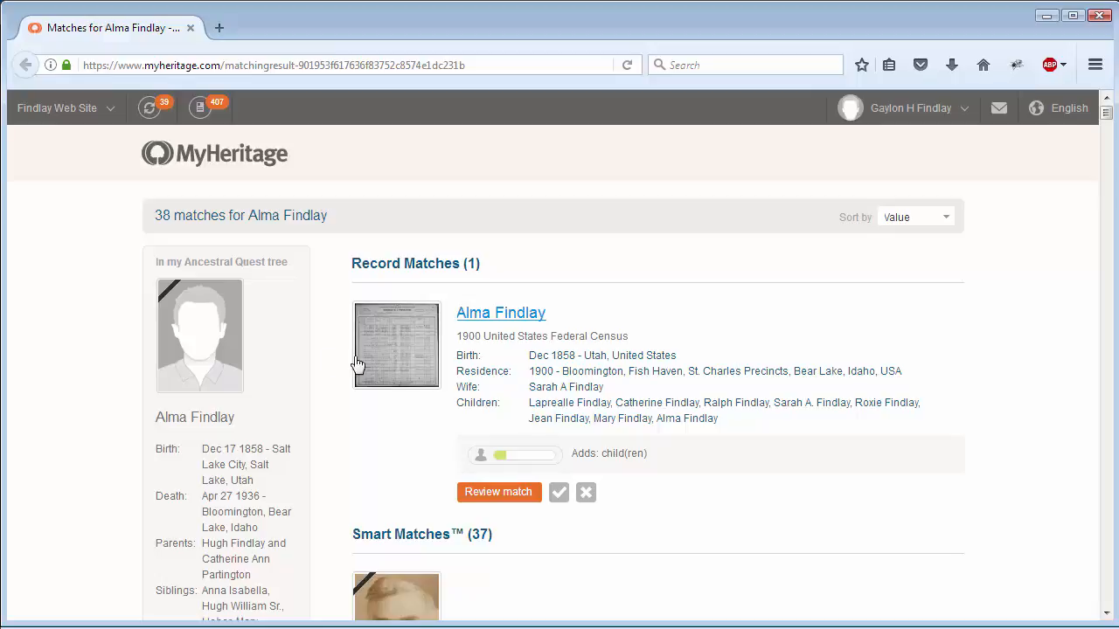
Step: Narrow the MyHeritage browser window and the Ancestral Quest window to place them side by side, keeping the browser in front
drag(20, 312, 522, 329)
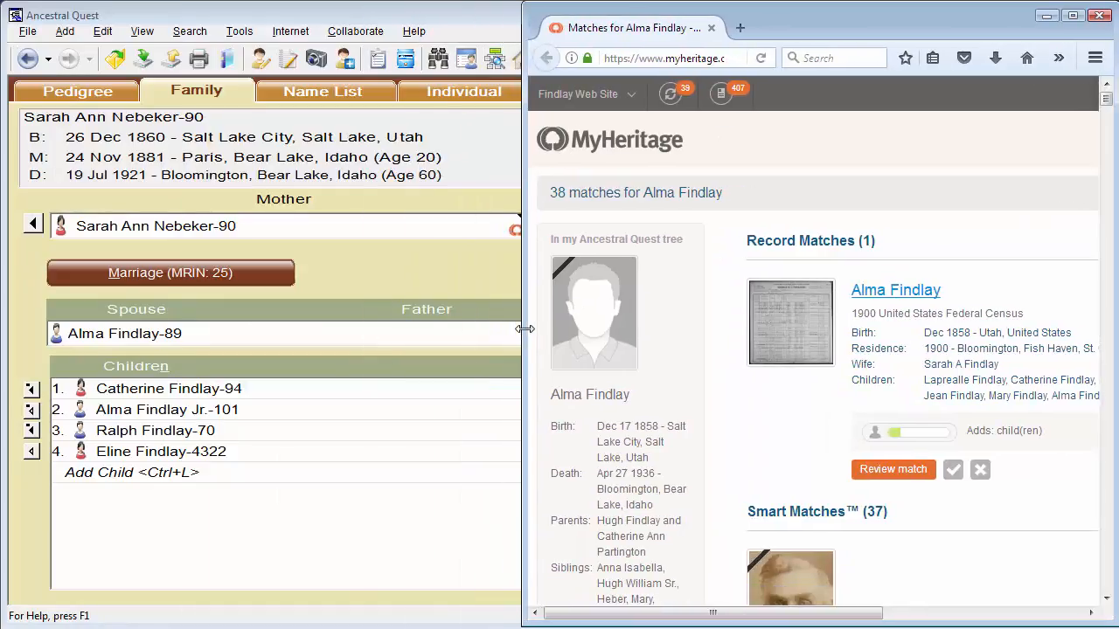
click(447, 265)
drag(1111, 270, 608, 309)
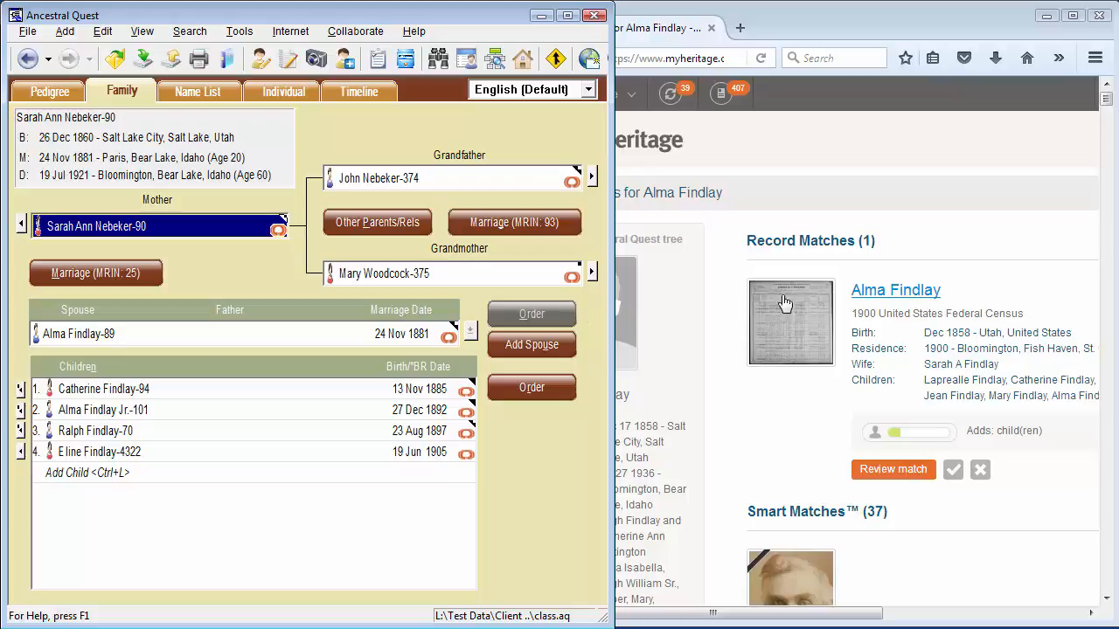
click(906, 202)
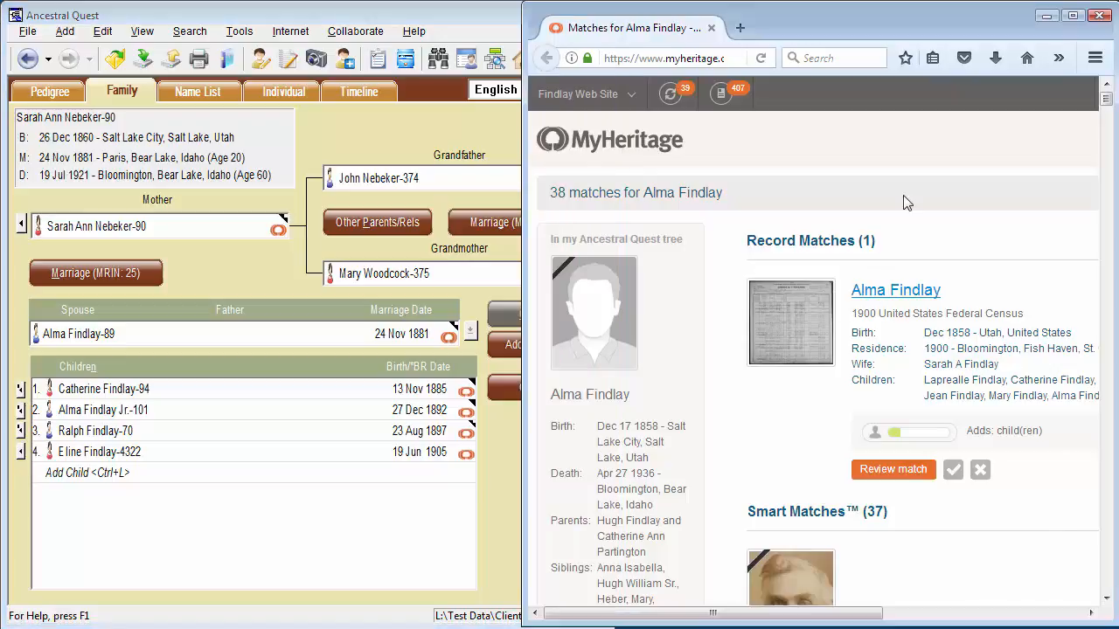
Step: Review the spouse's 1900 United States Federal Census match, reading the household's lines on the census image and viewing the full page
click(879, 478)
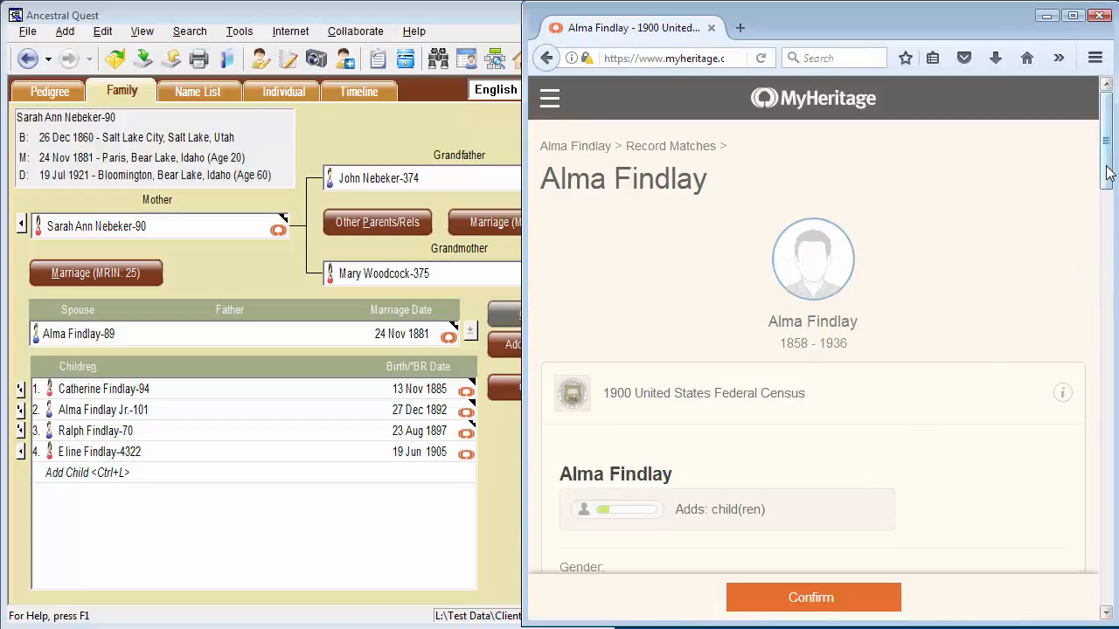
scroll(1106, 213, down, 1)
drag(1106, 213, 1088, 431)
click(819, 326)
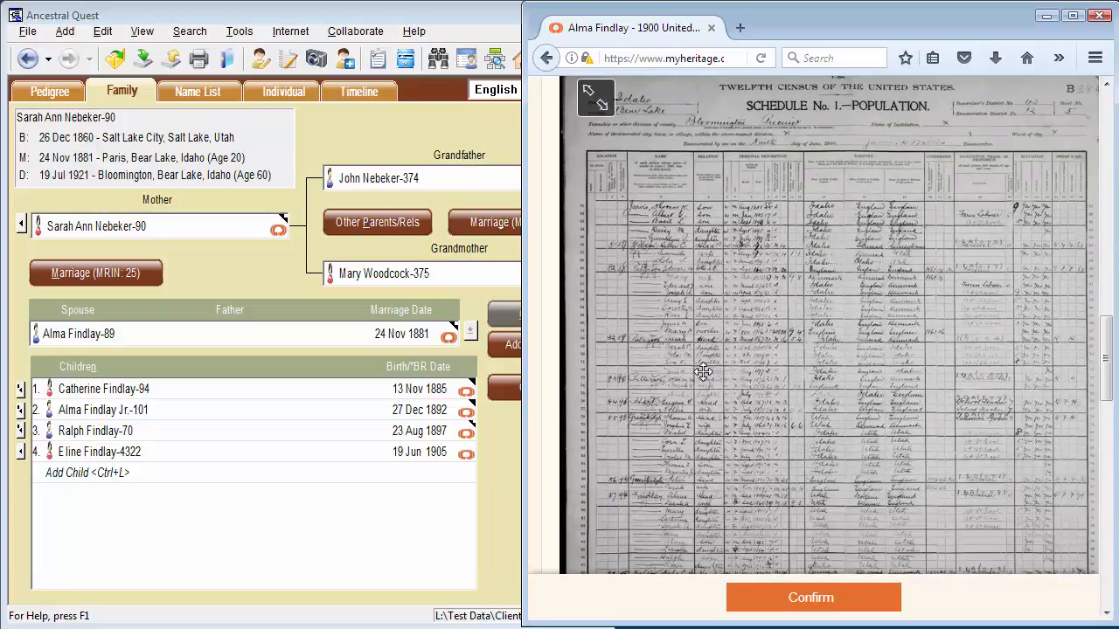
scroll(701, 373, up, 5)
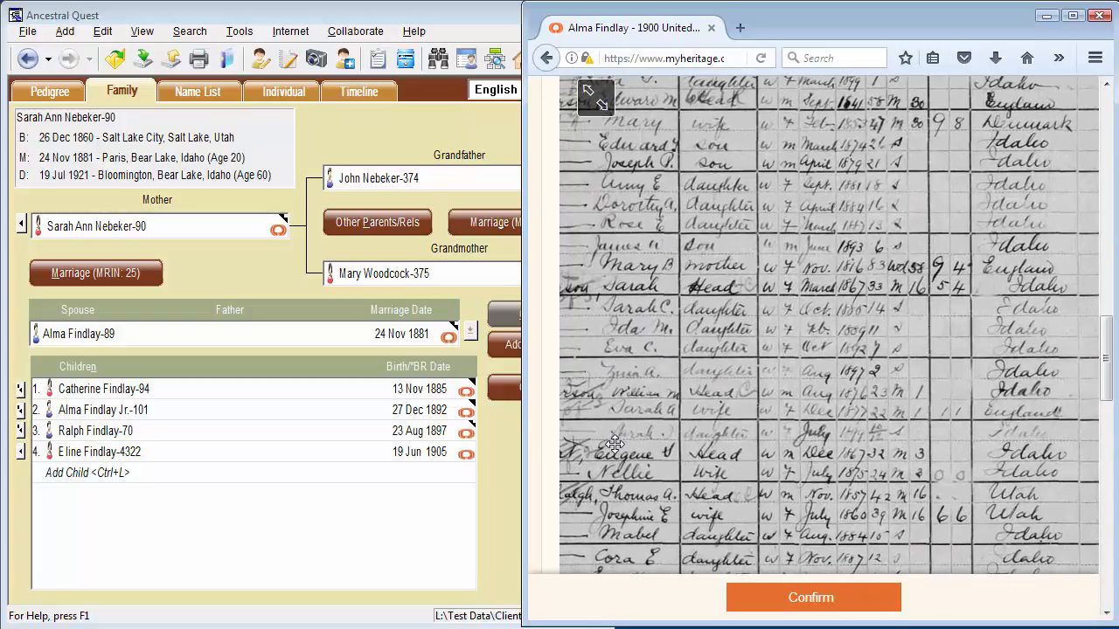
drag(616, 440, 775, 325)
scroll(713, 428, up, 5)
drag(732, 442, 772, 140)
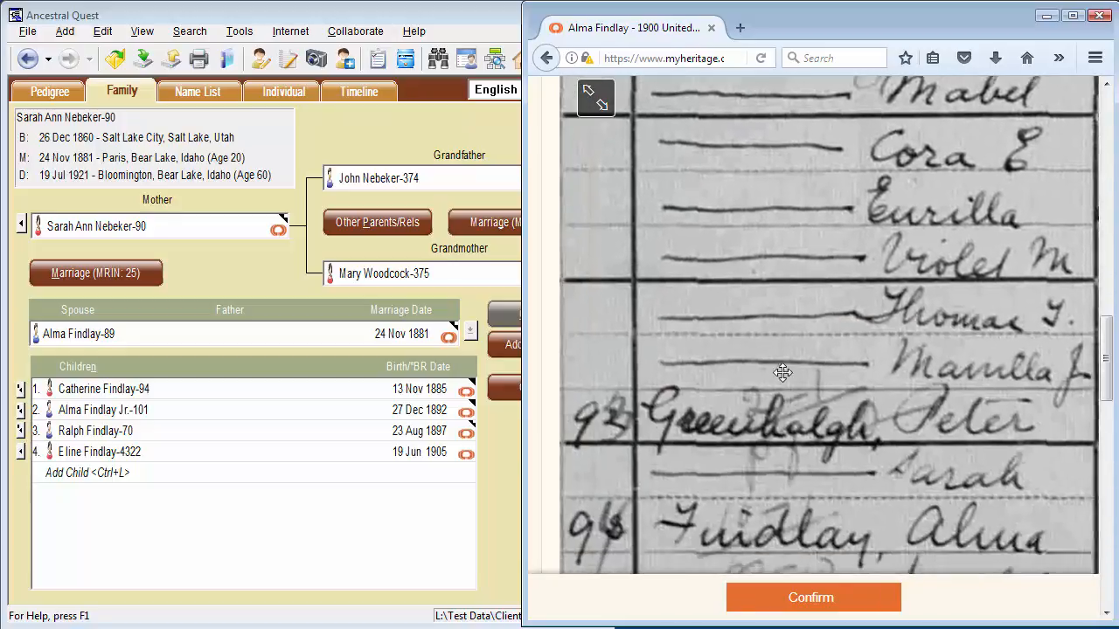
drag(768, 238, 722, 225)
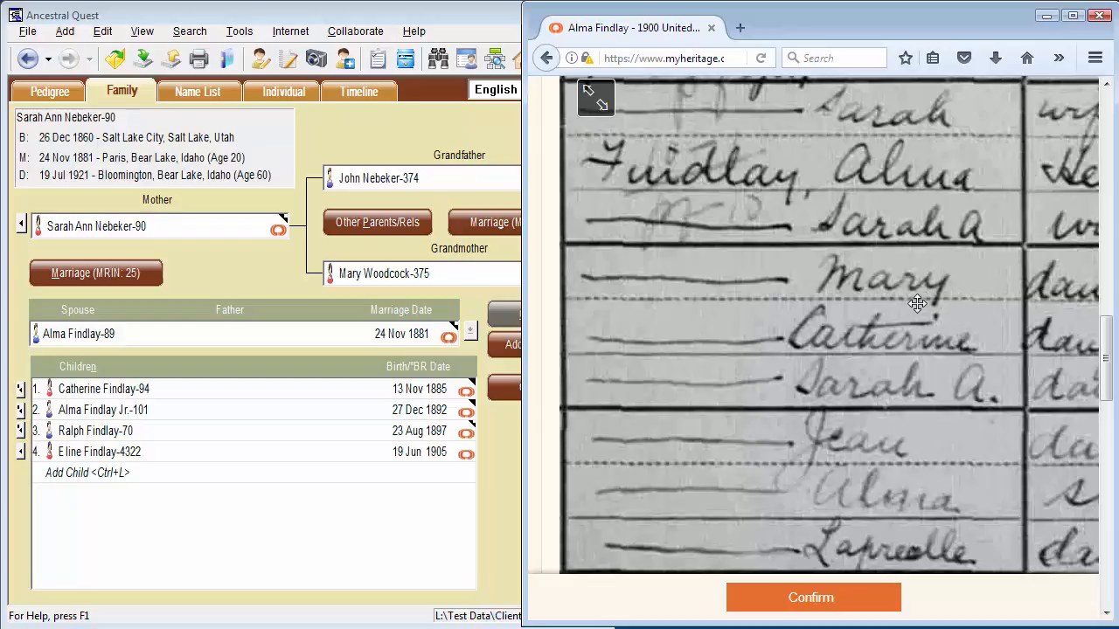
click(606, 112)
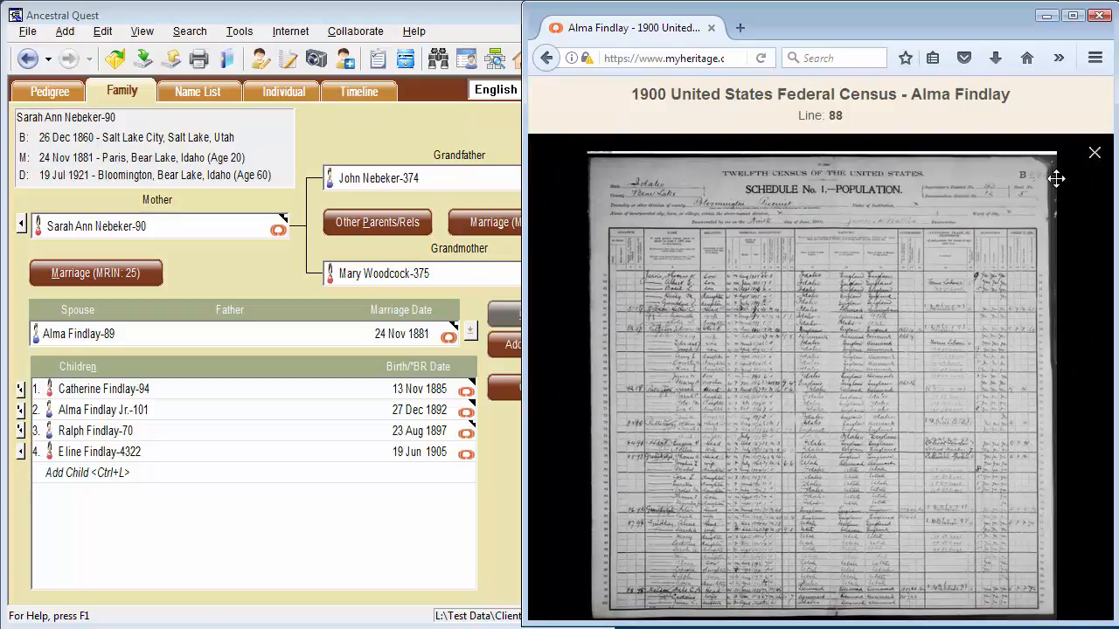
click(1094, 154)
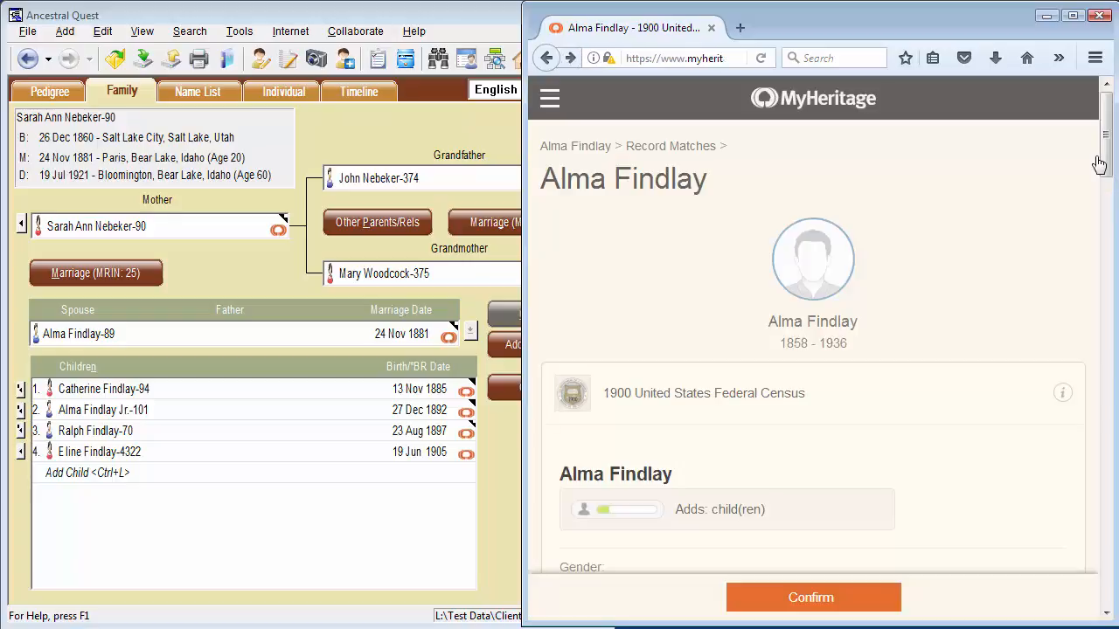
Step: Examine the Record Detective related records, and return to the match list to look over the Smart Matches
mouse_move(1102, 162)
mouse_down()
mouse_move(1109, 384)
mouse_move(1092, 527)
mouse_move(1103, 586)
mouse_up()
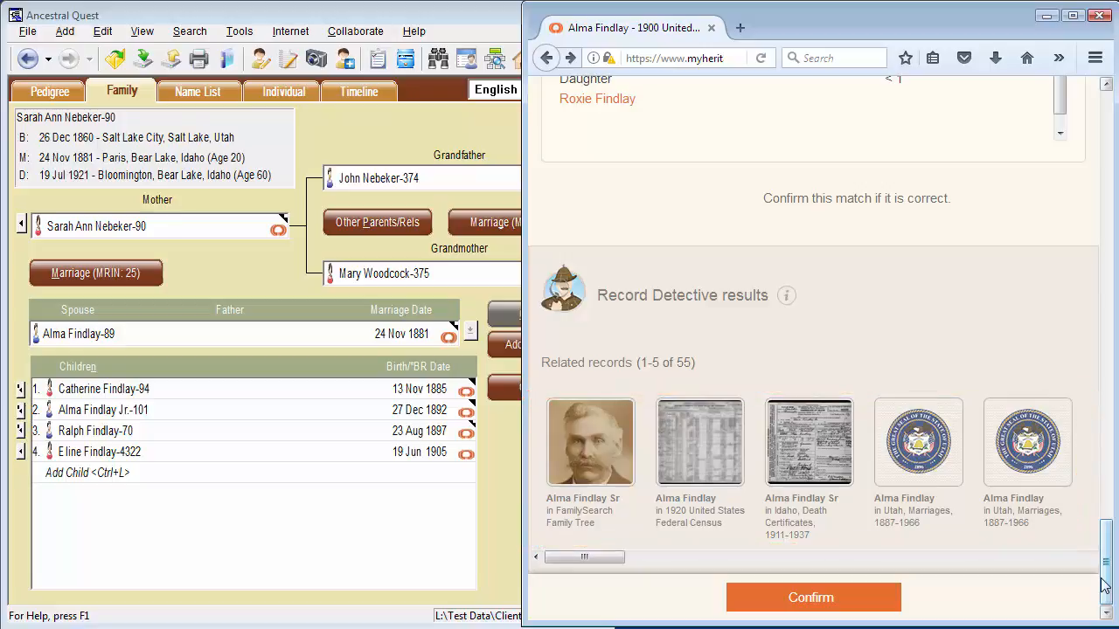
click(545, 58)
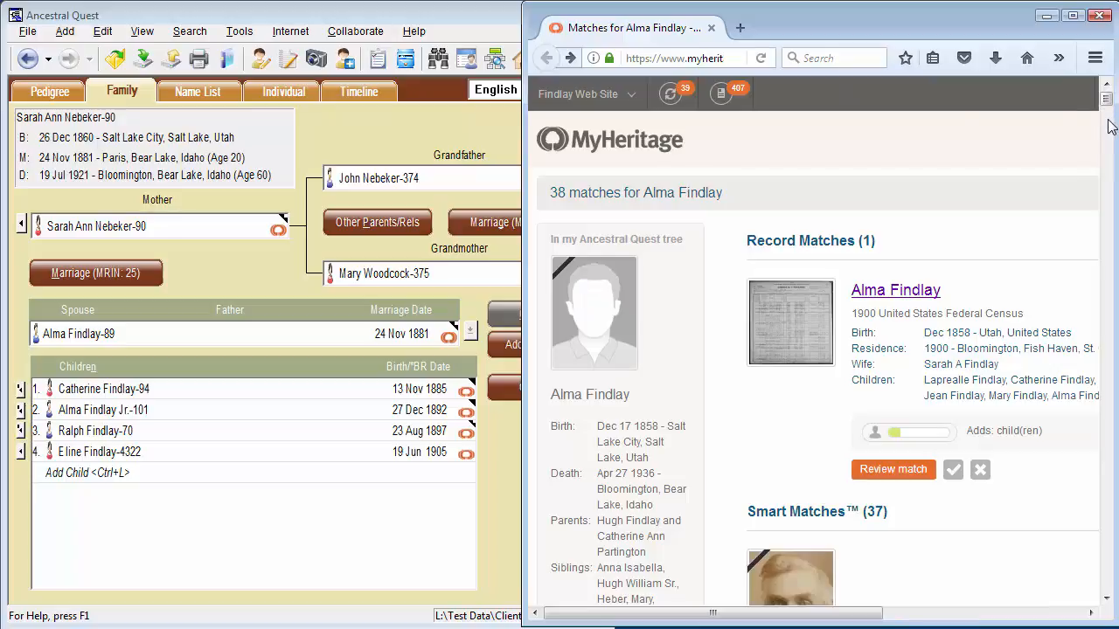
click(1109, 127)
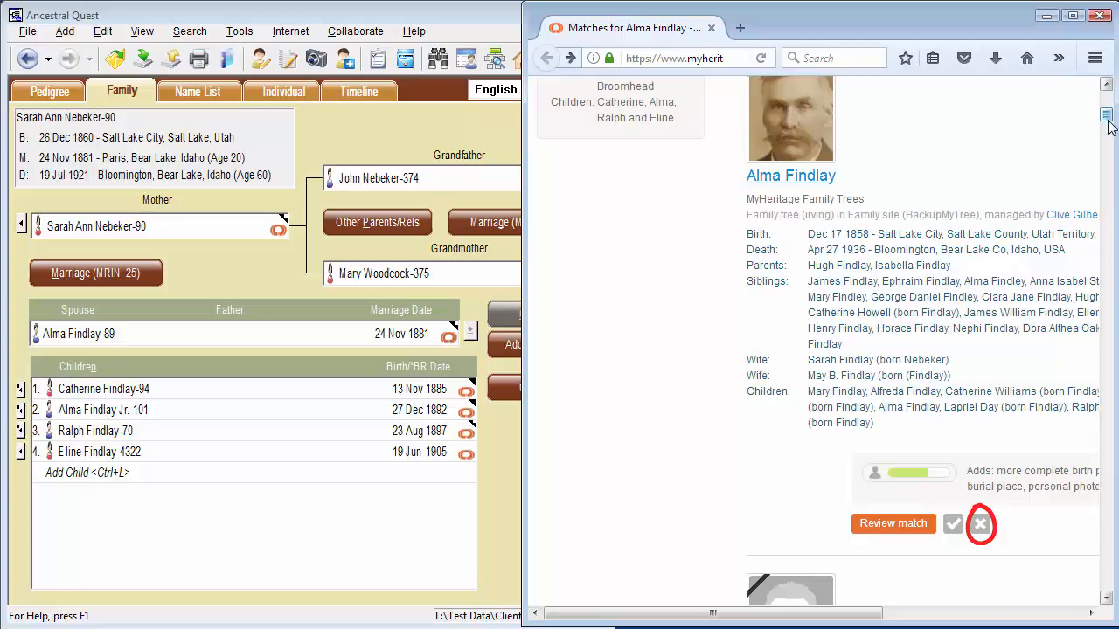
Step: Switch back to Ancestral Quest, turn off MyHeritage Hints and turn on FindMyPast Hints
click(261, 269)
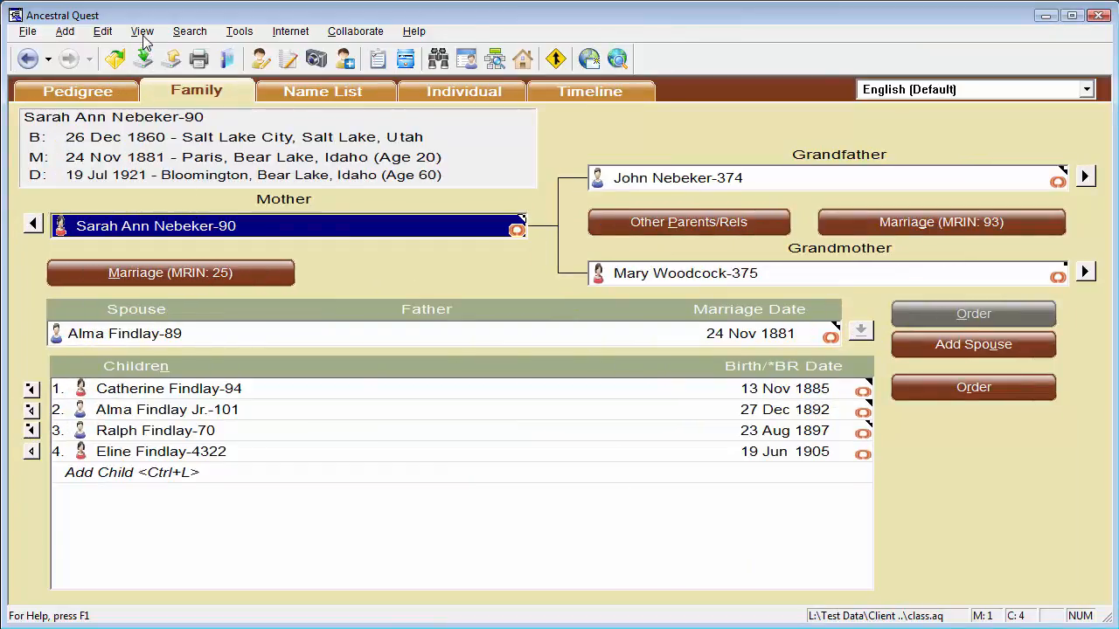
click(142, 33)
click(165, 177)
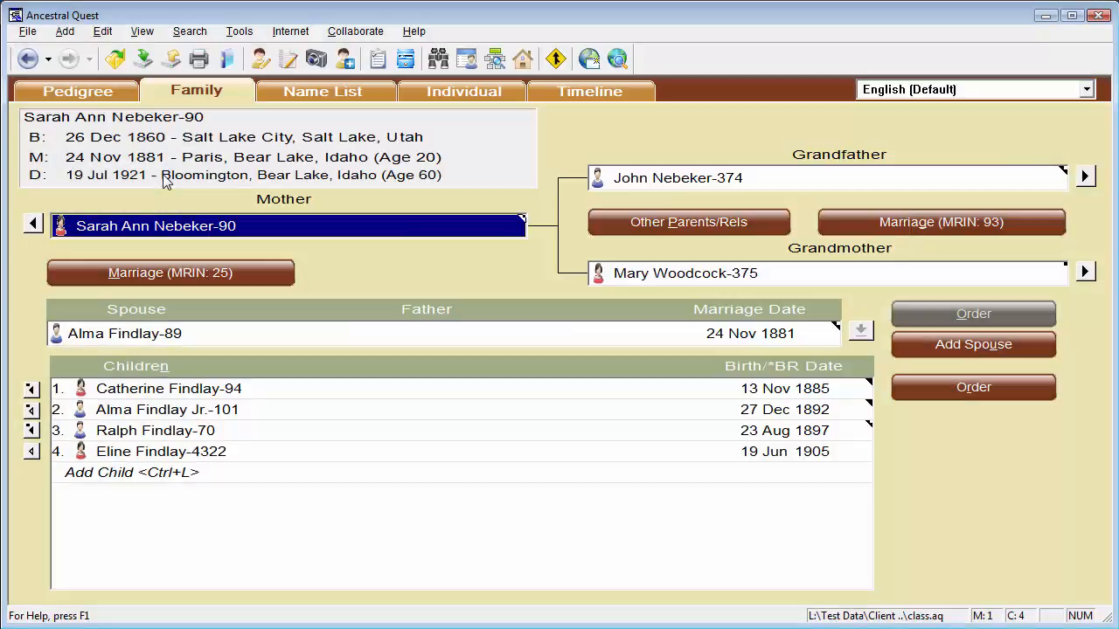
click(141, 33)
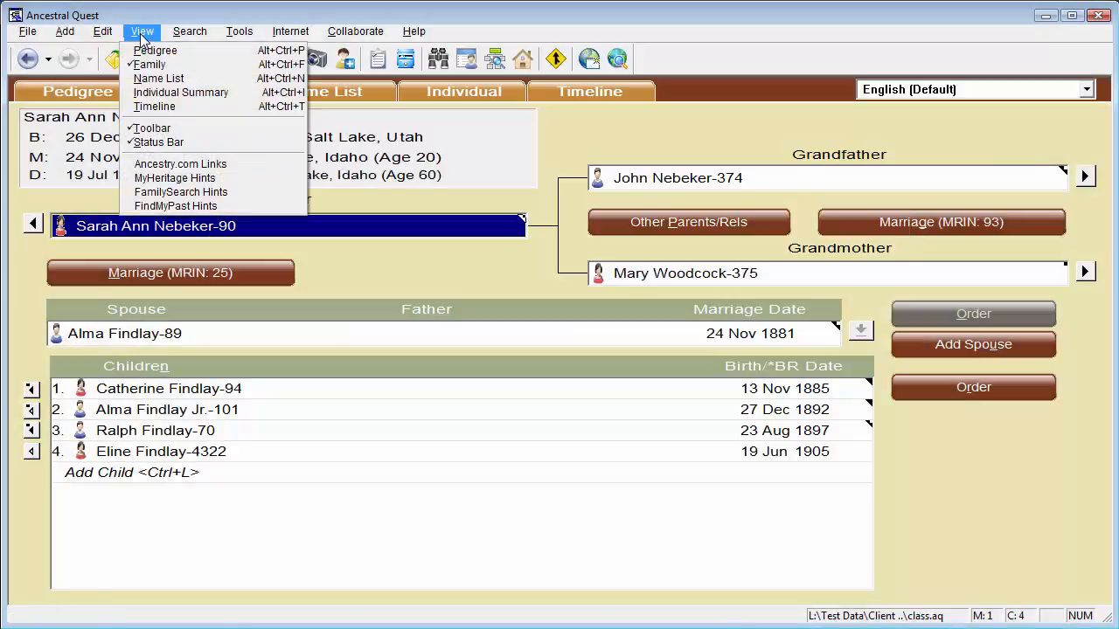
click(168, 207)
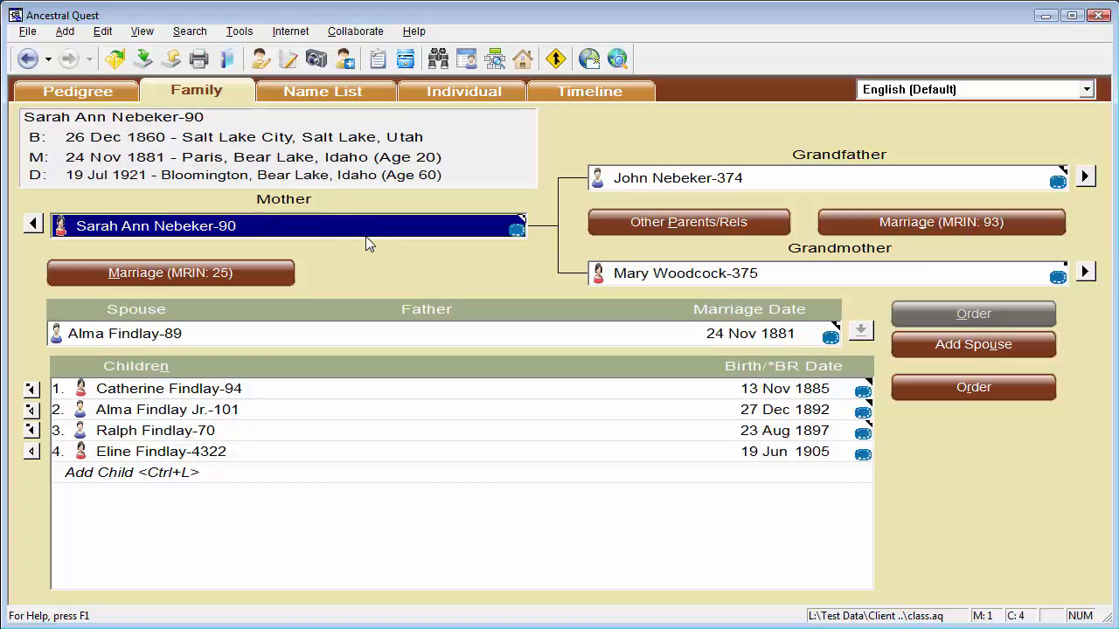
Step: Open the mother's Findmypast hints in the browser and narrow the Ancestral Quest window to view both
mouse_move(516, 235)
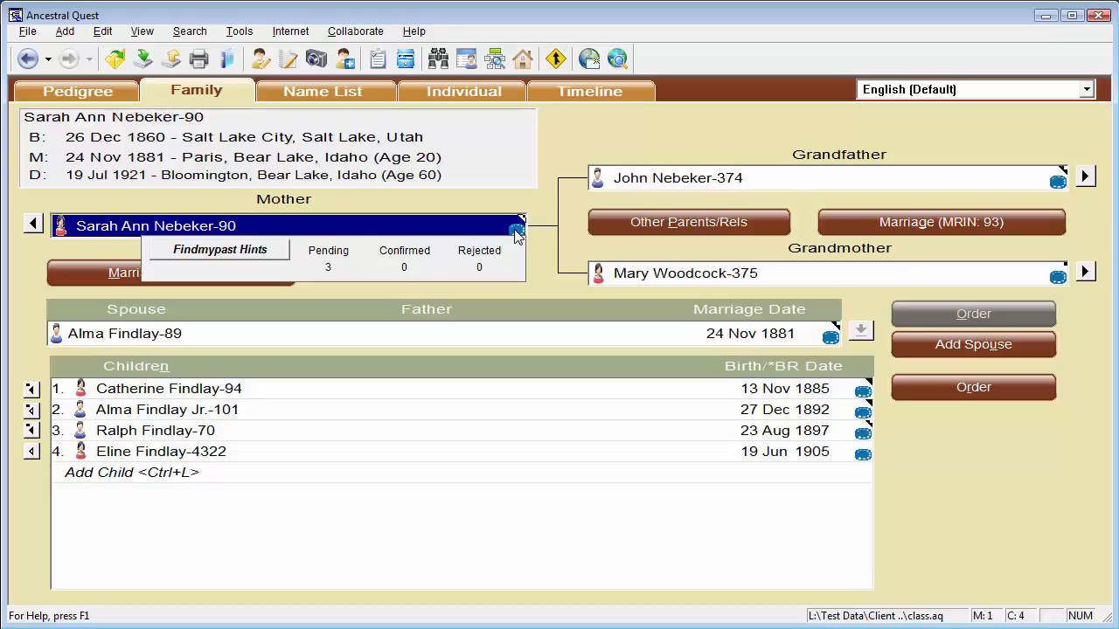
click(517, 231)
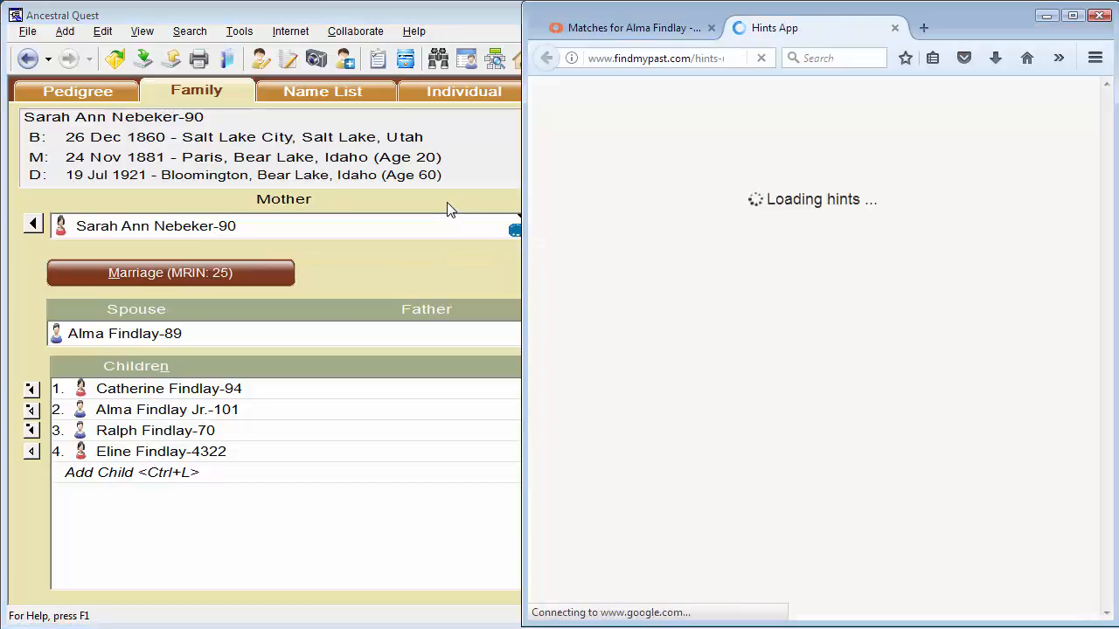
click(447, 210)
drag(1115, 217, 574, 232)
click(718, 286)
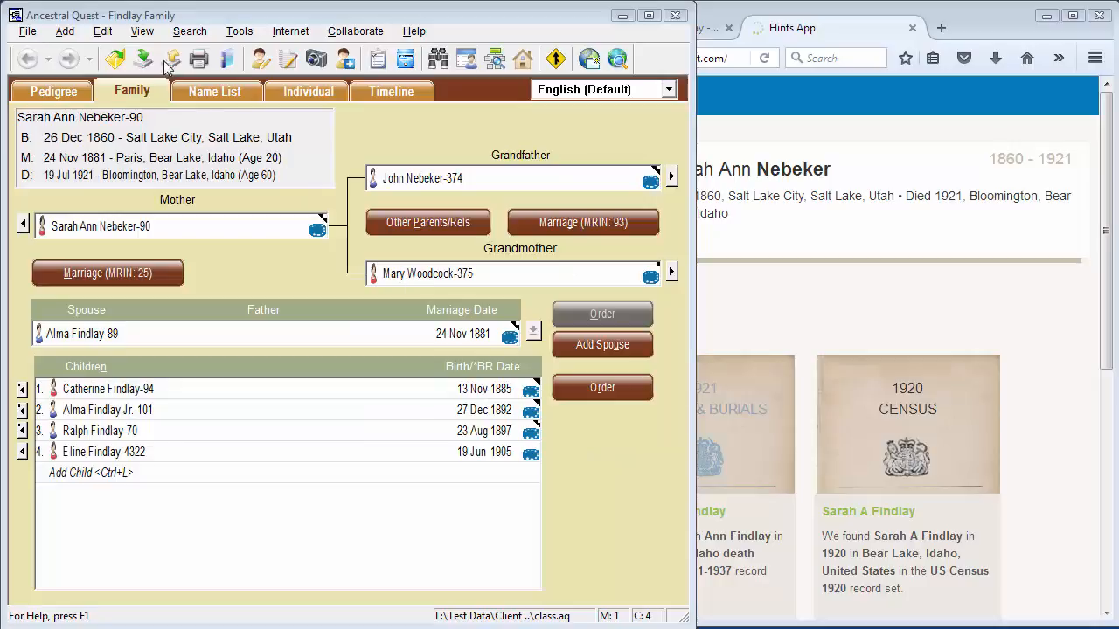
Step: Turn off FindMyPast Hints and make sure Connect with FamilySearch is enabled in the general preferences
click(142, 31)
click(187, 203)
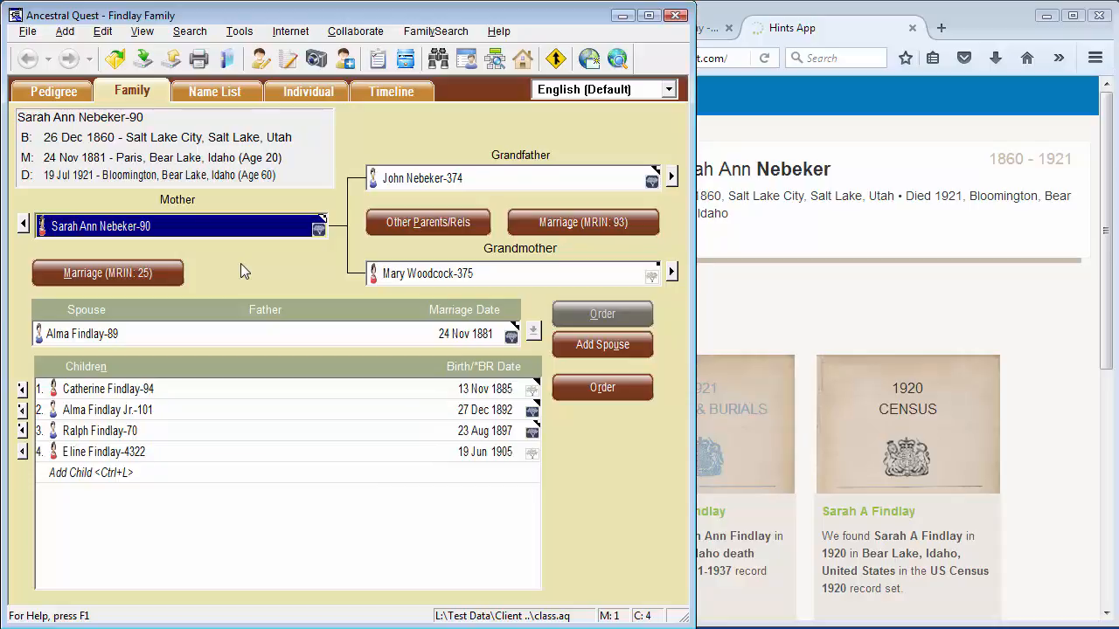
click(241, 32)
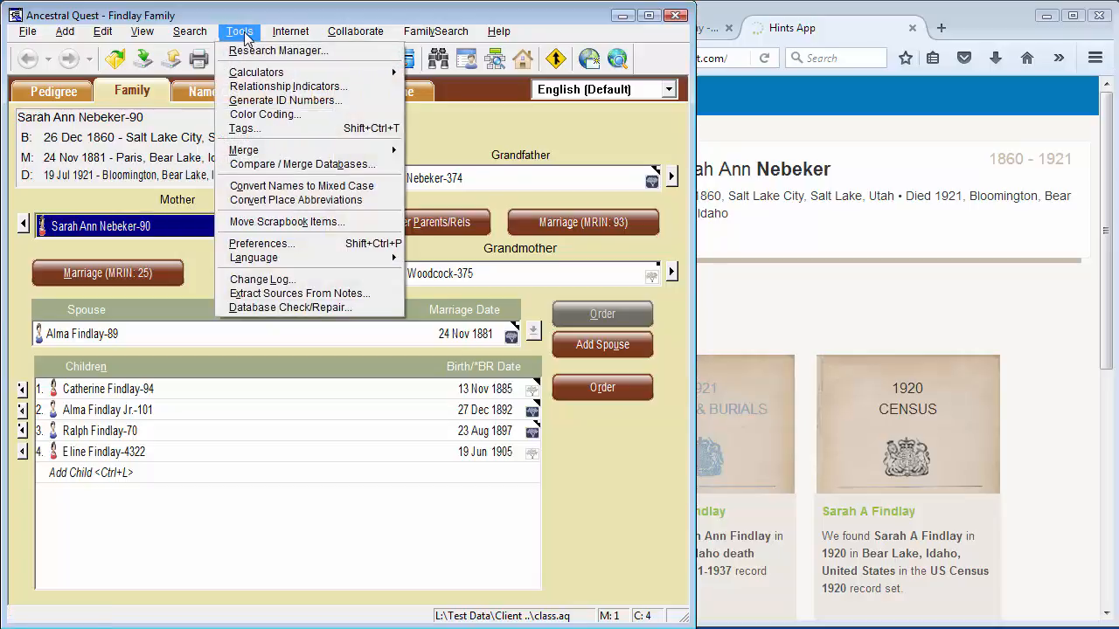
click(254, 245)
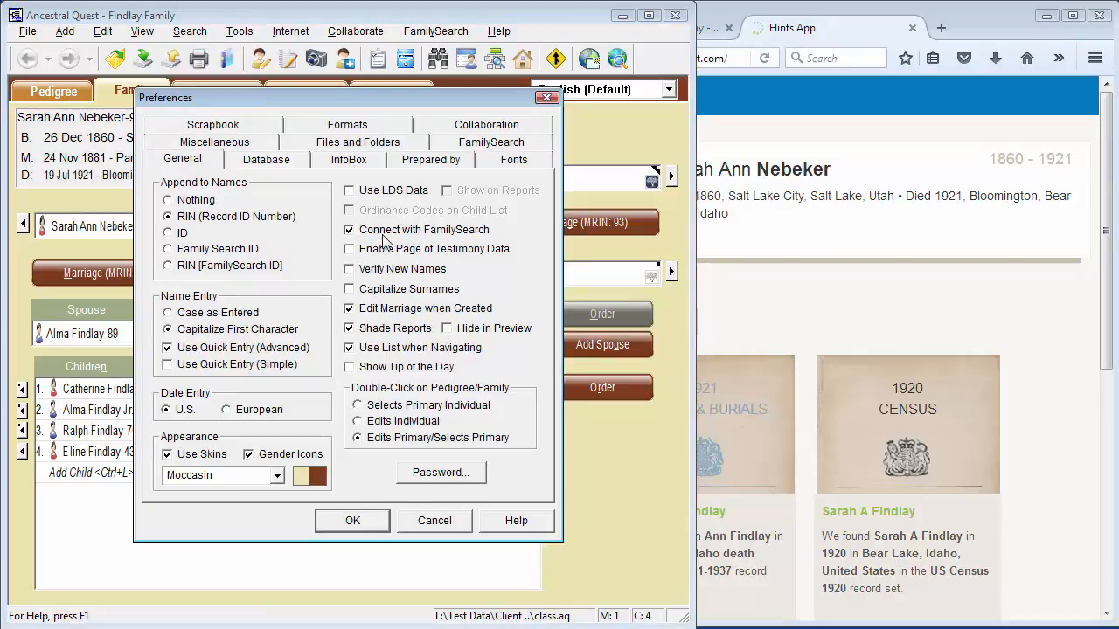
click(362, 521)
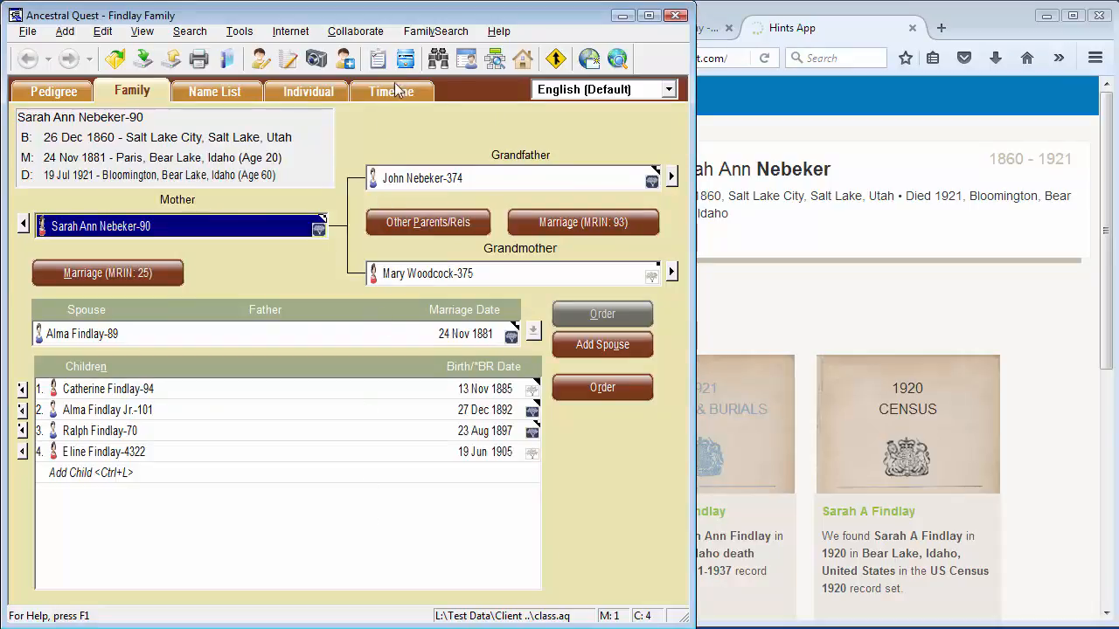
Step: Sign in to FamilySearch with the remembered account and turn on FamilySearch Hints
click(444, 32)
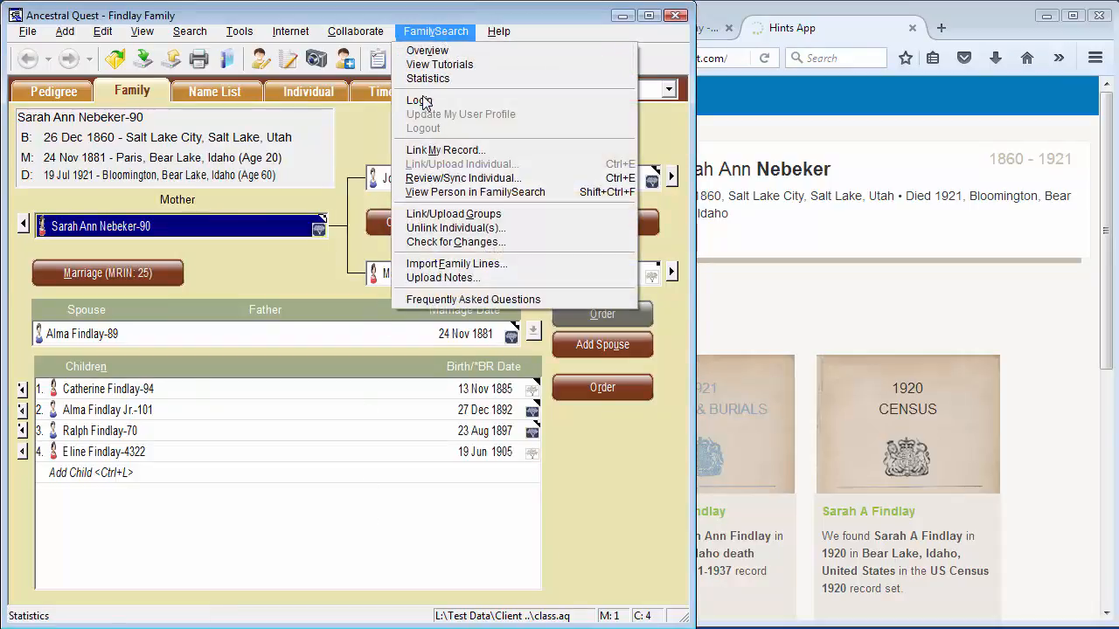
click(421, 99)
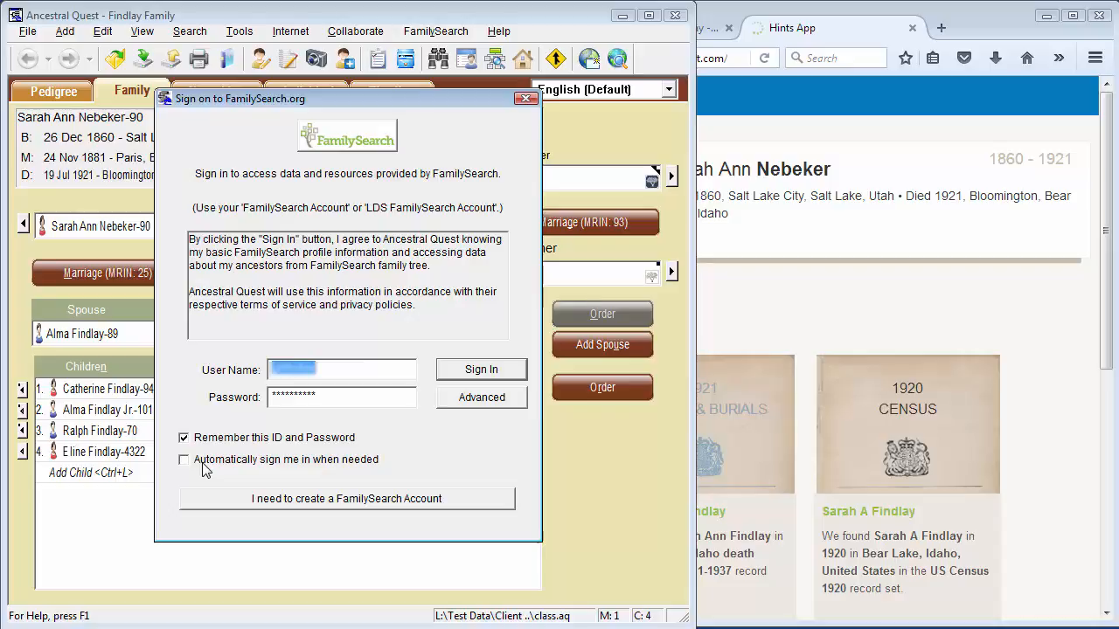
click(478, 369)
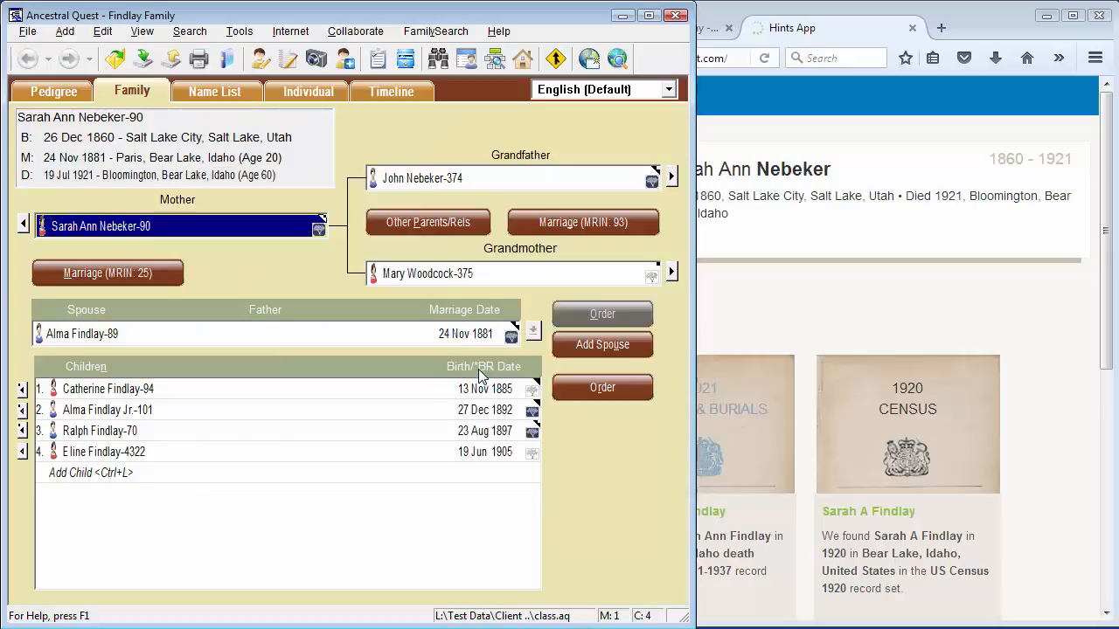
click(145, 33)
click(146, 192)
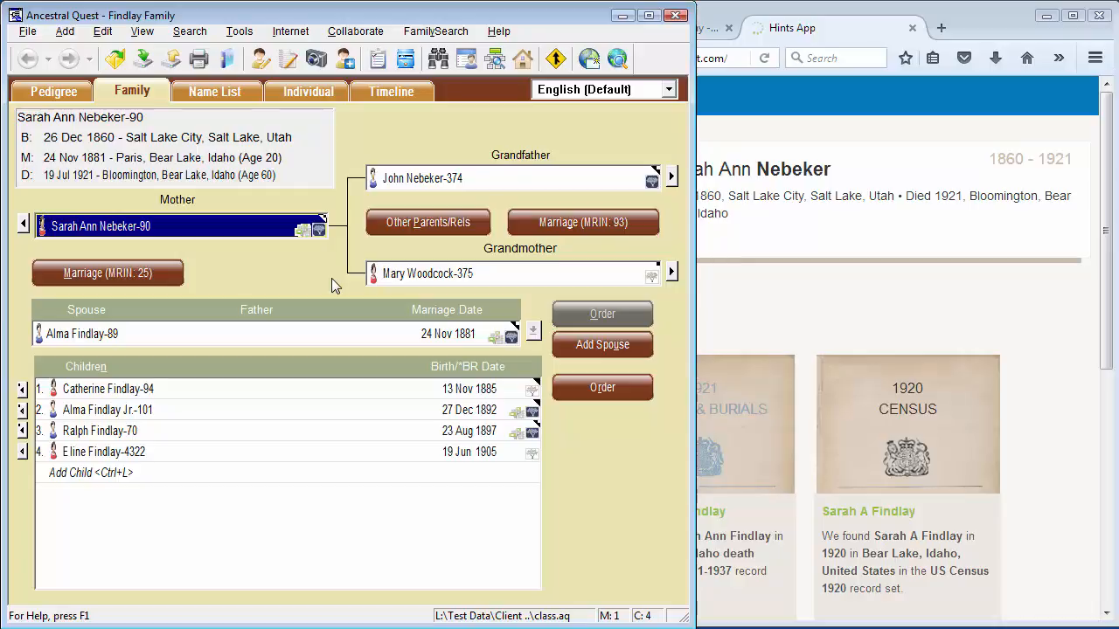
Step: Bring up the mother's FamilySearch hint summary and look through the list of confirmed hints
mouse_move(302, 234)
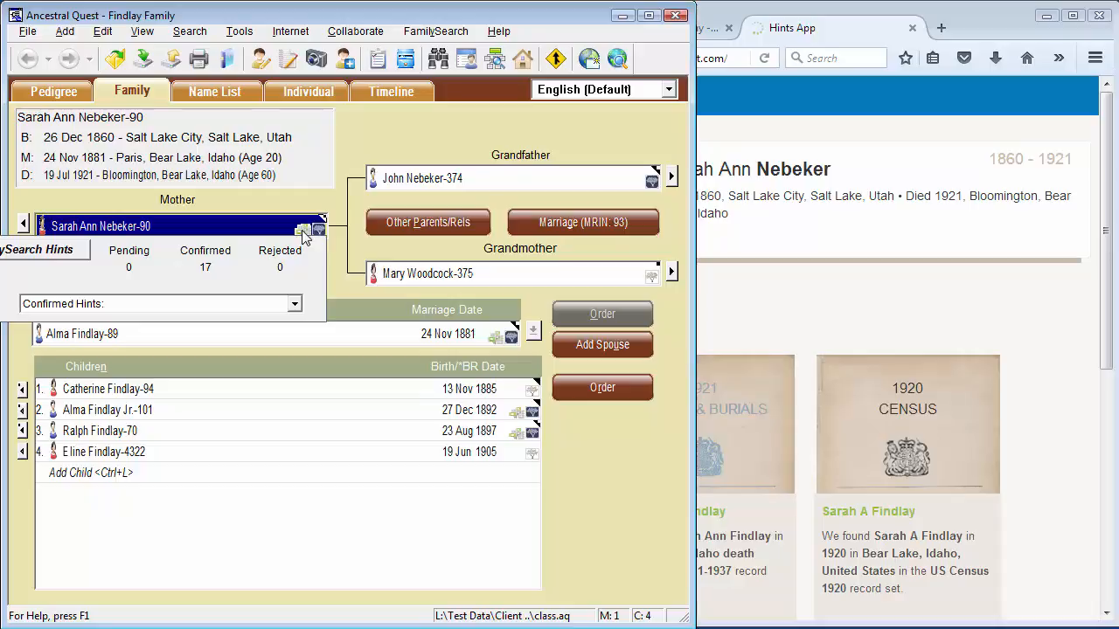
click(294, 304)
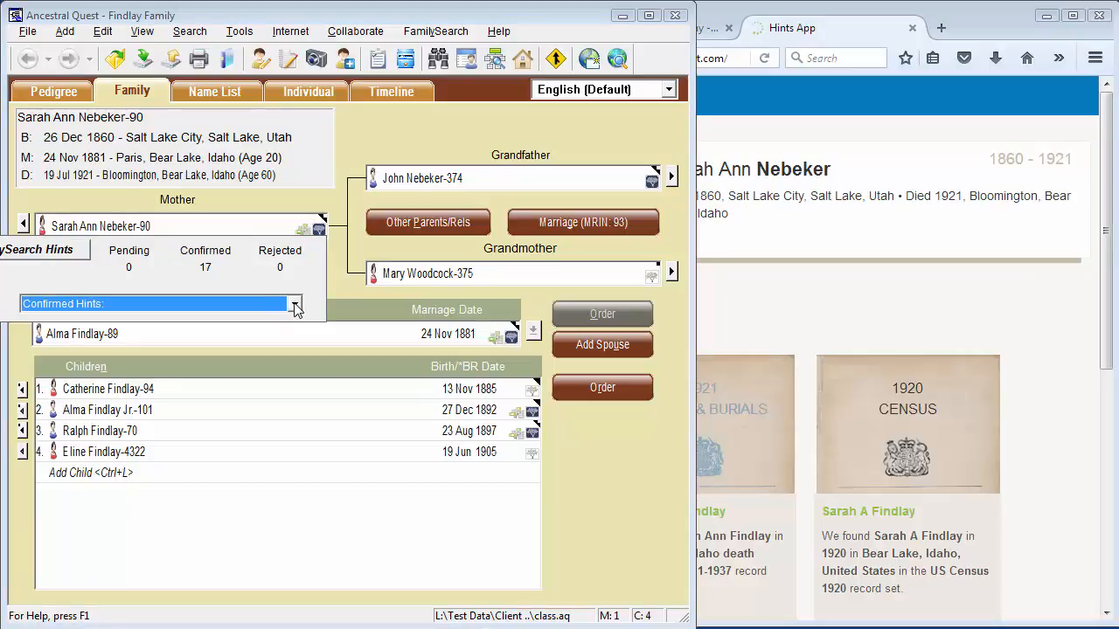
click(296, 305)
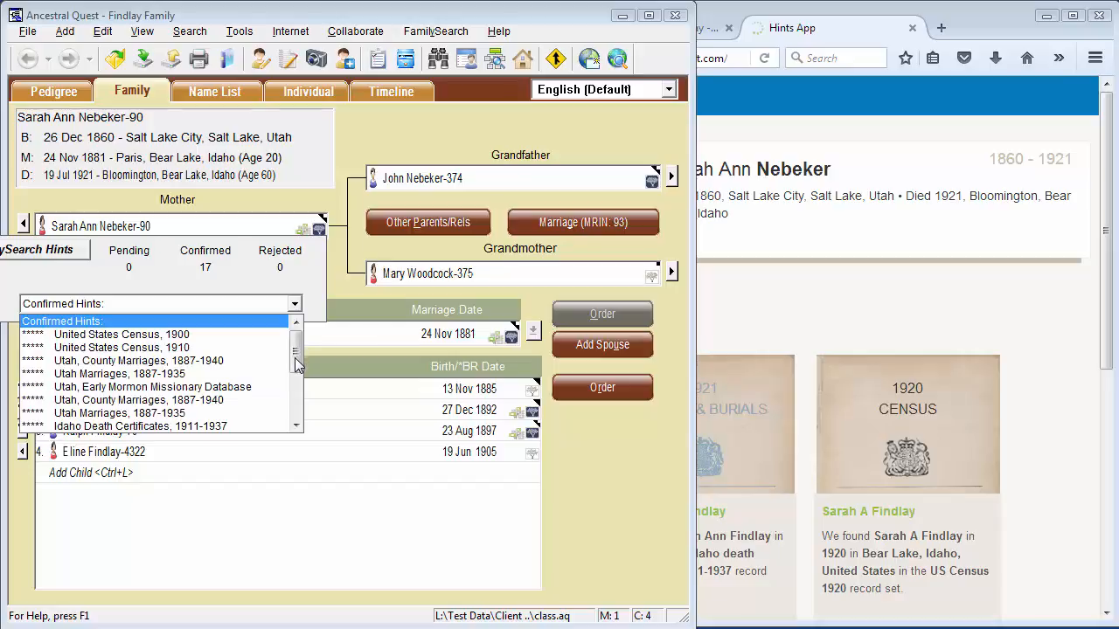
drag(299, 371, 299, 406)
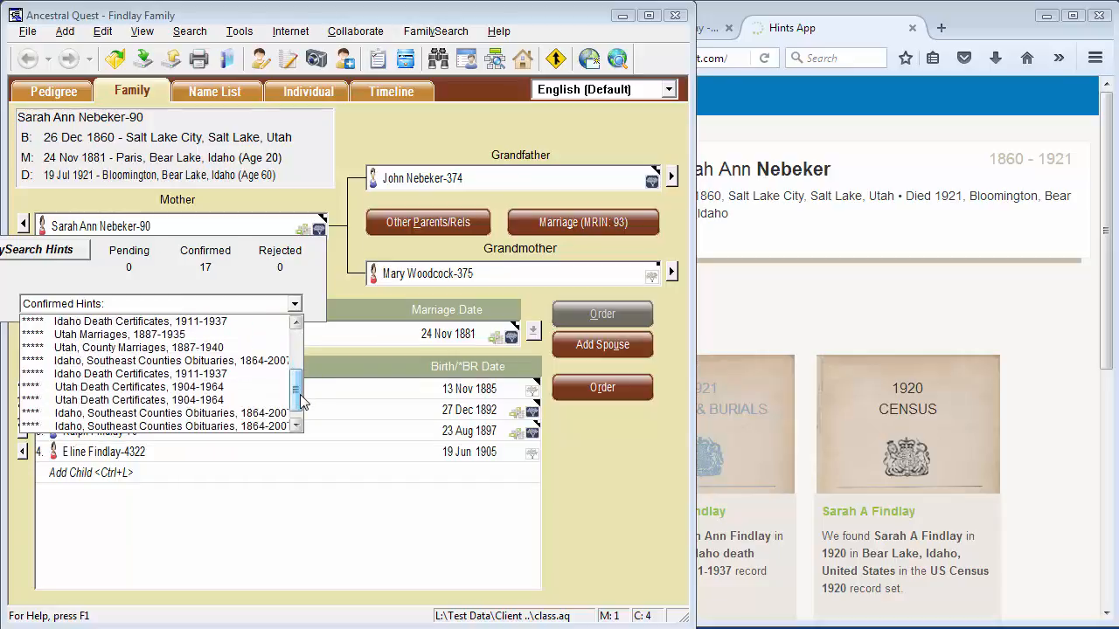
Step: Open the mother's confirmed Idaho Death Certificates, 1911-1937 hint in the browser and widen the window to show the full record
click(103, 380)
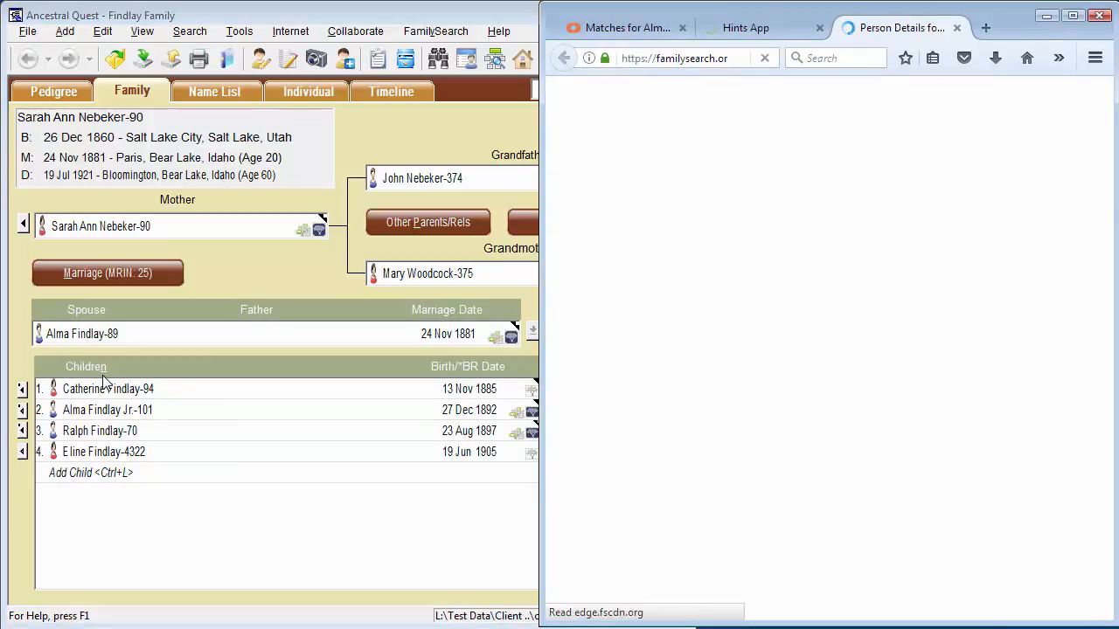
drag(542, 278, 201, 278)
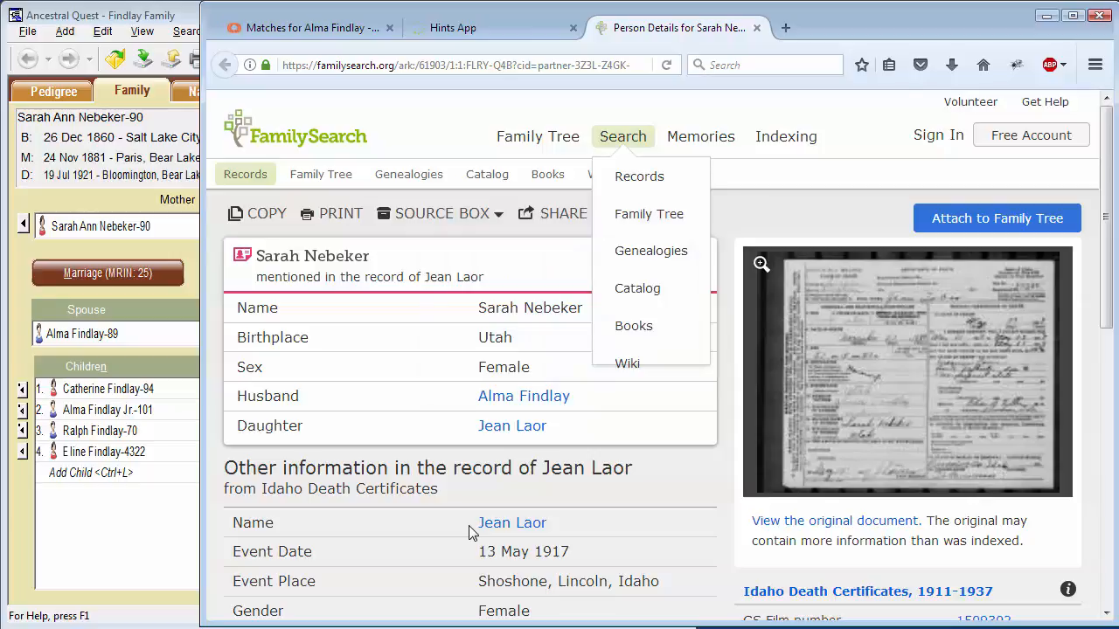
Step: Turn off FamilySearch Hints in Ancestral Quest and turn on Ancestry.com Links in the pedigree view
click(187, 287)
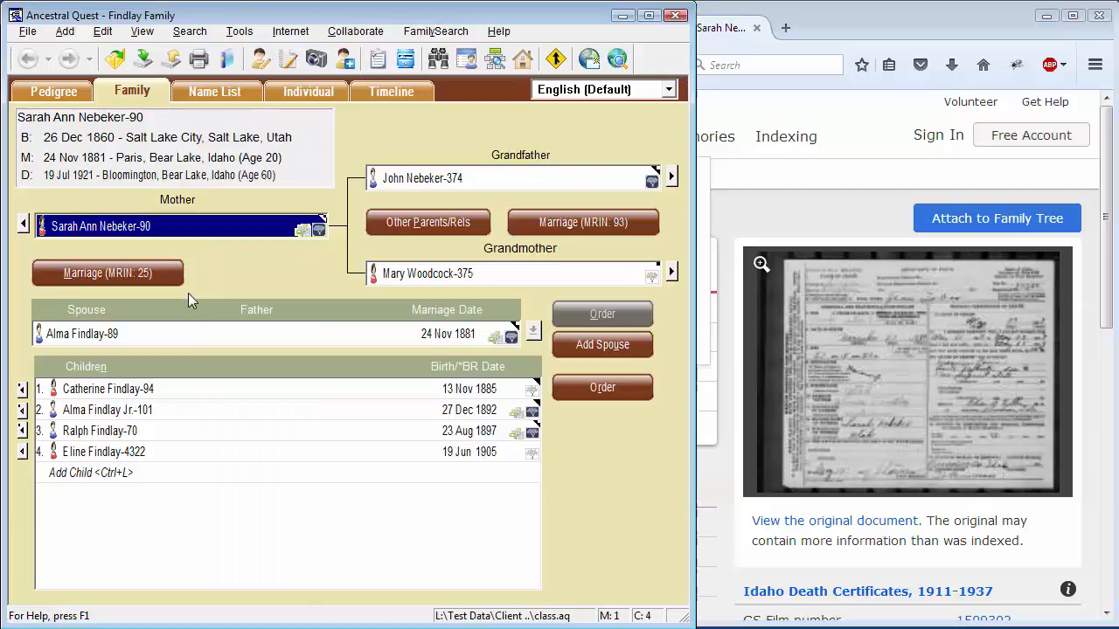
click(131, 35)
click(164, 192)
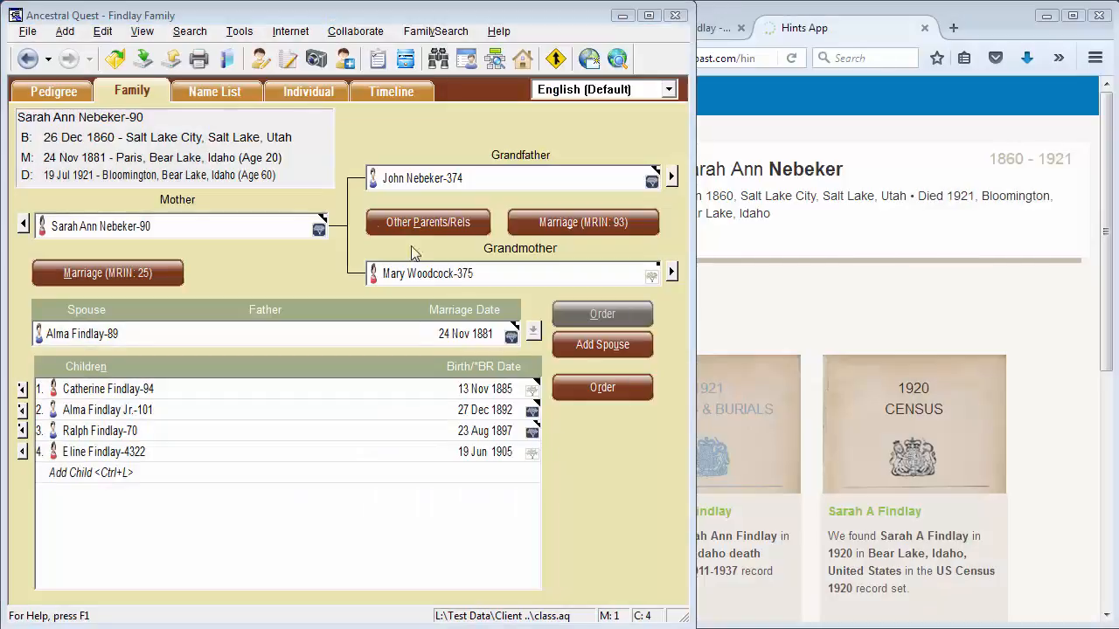
click(54, 92)
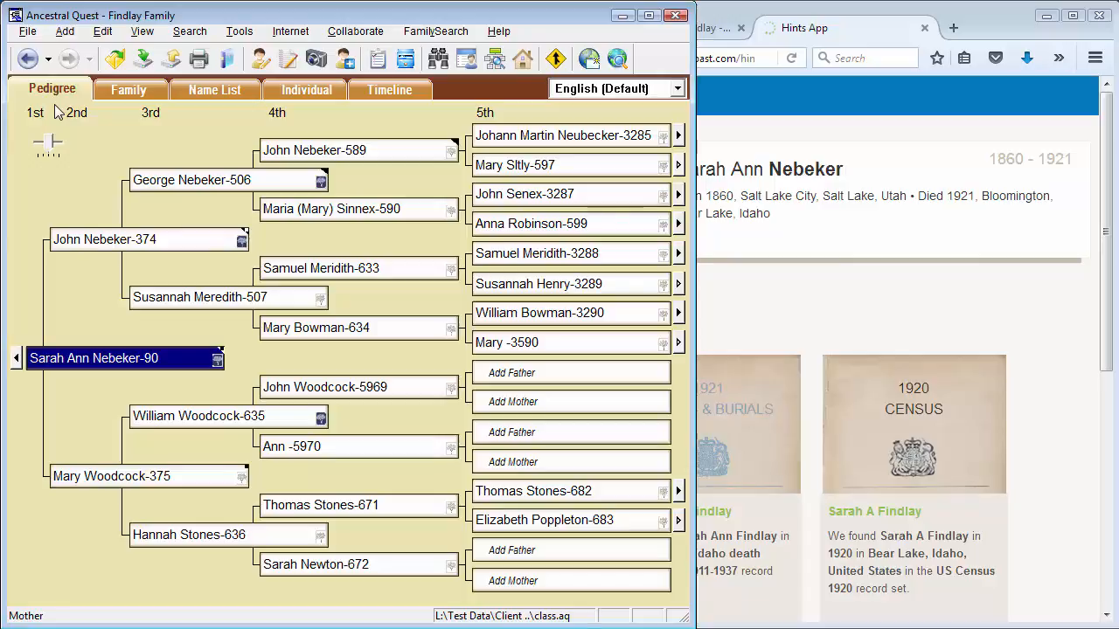
click(141, 31)
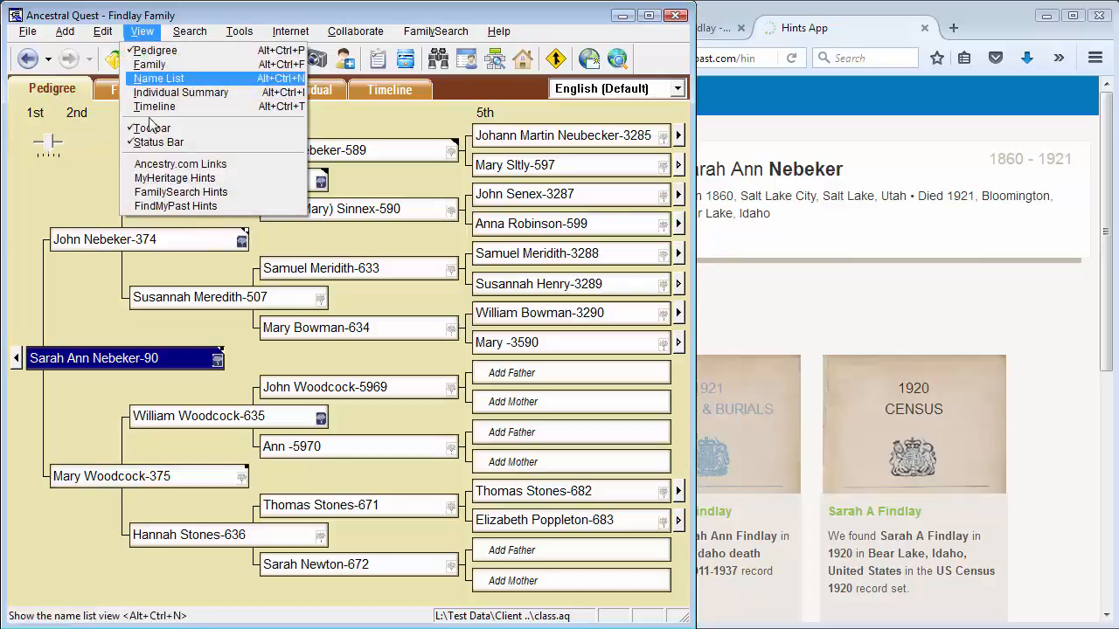
click(153, 165)
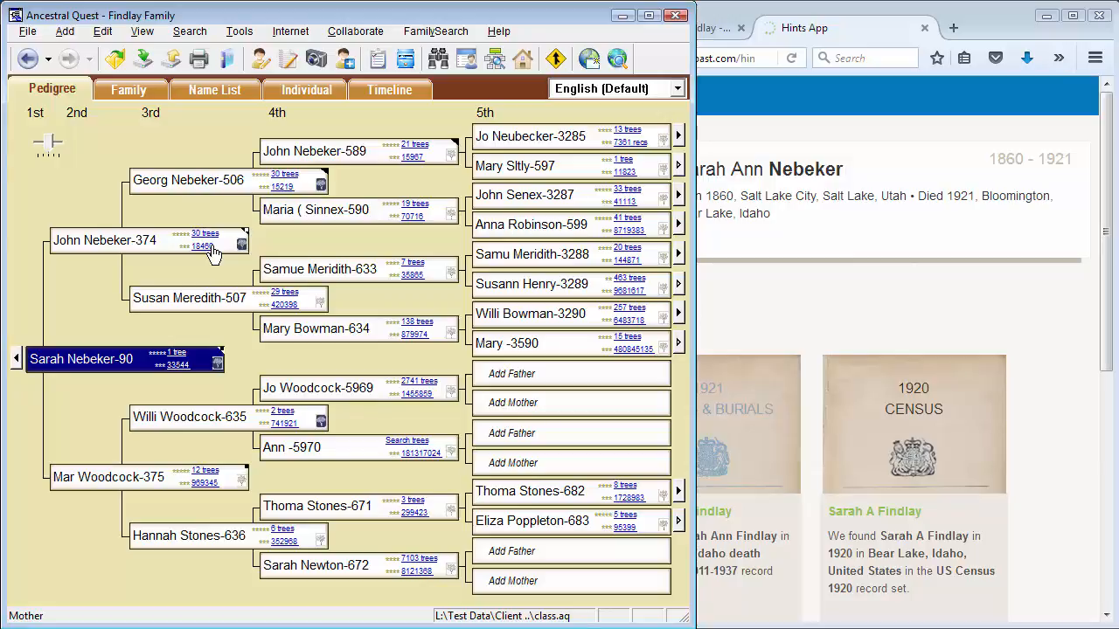
Step: Open the primary person's RootsWeb tree matches and Ancestry.com record results, and widen the browser to view them
click(177, 359)
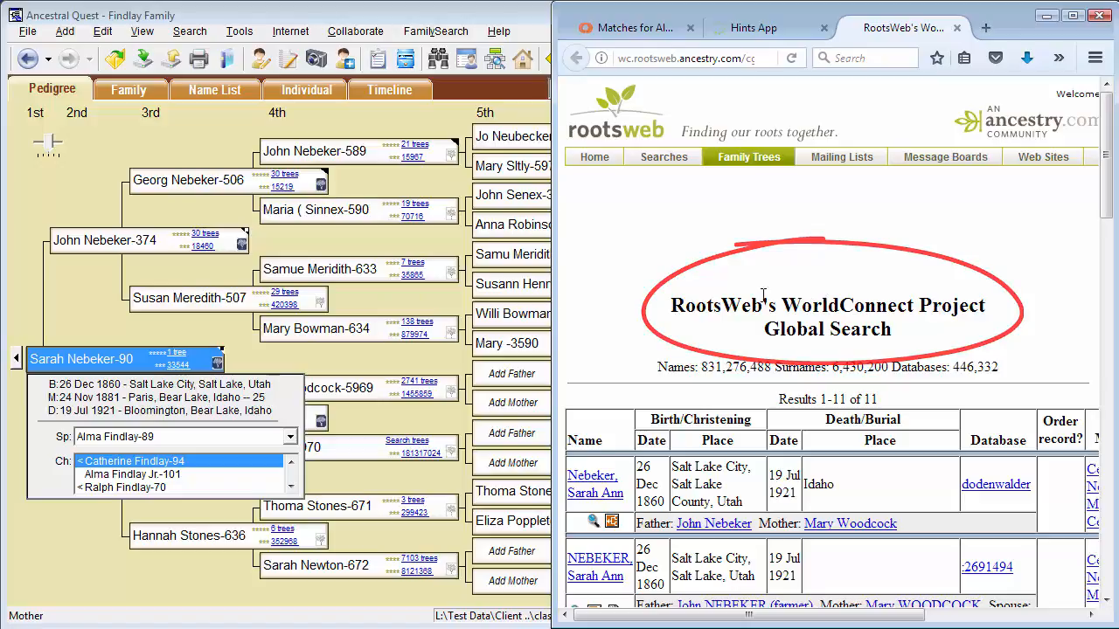
click(196, 330)
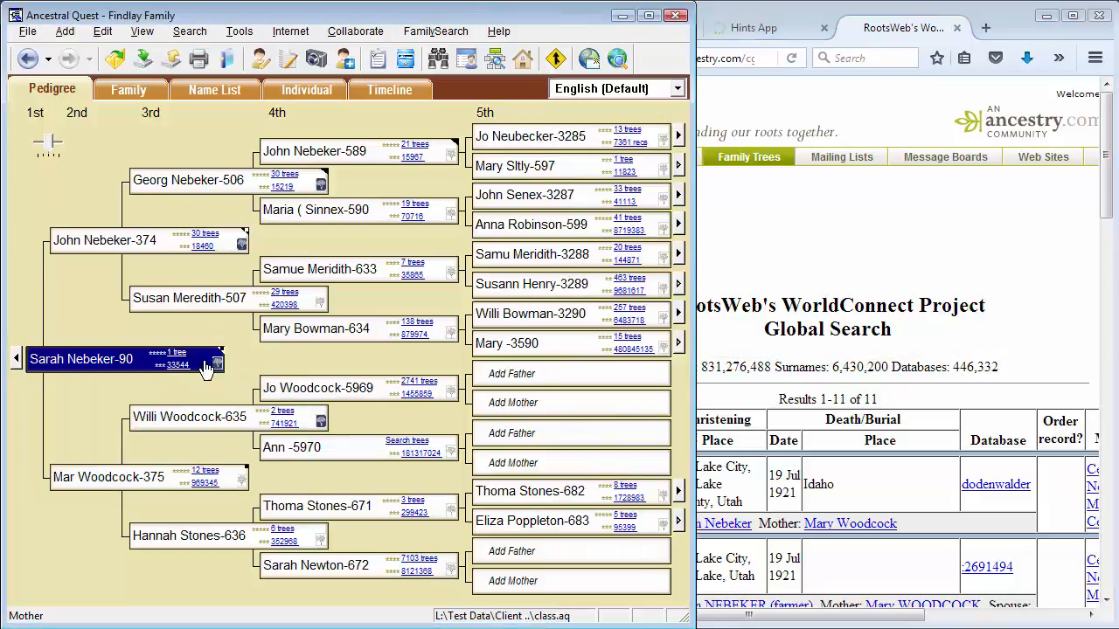
click(179, 366)
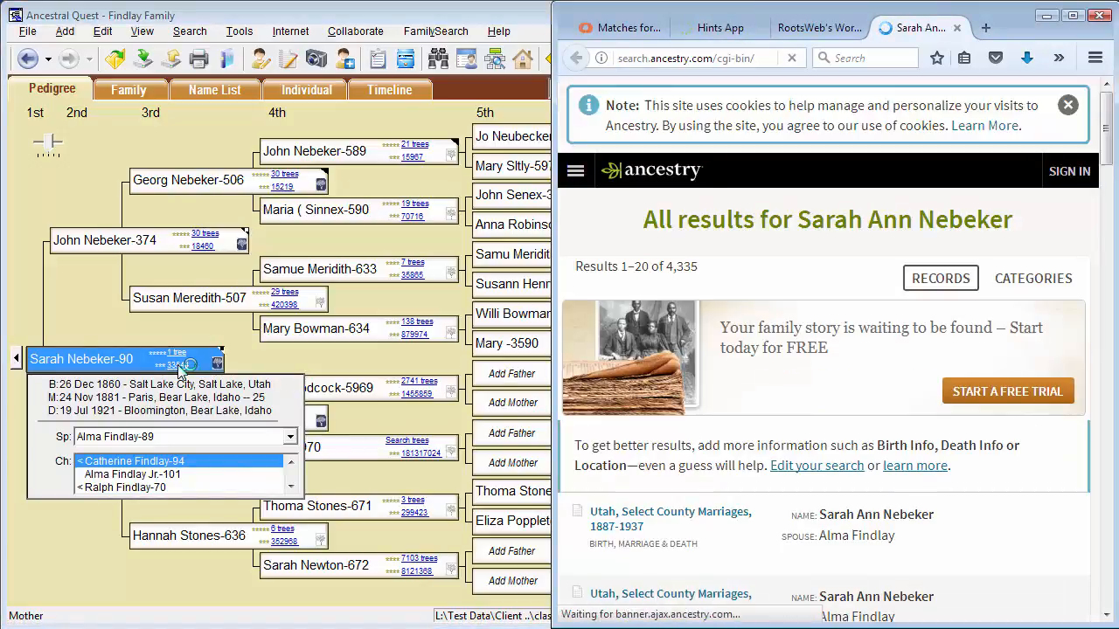
drag(1103, 150, 1103, 188)
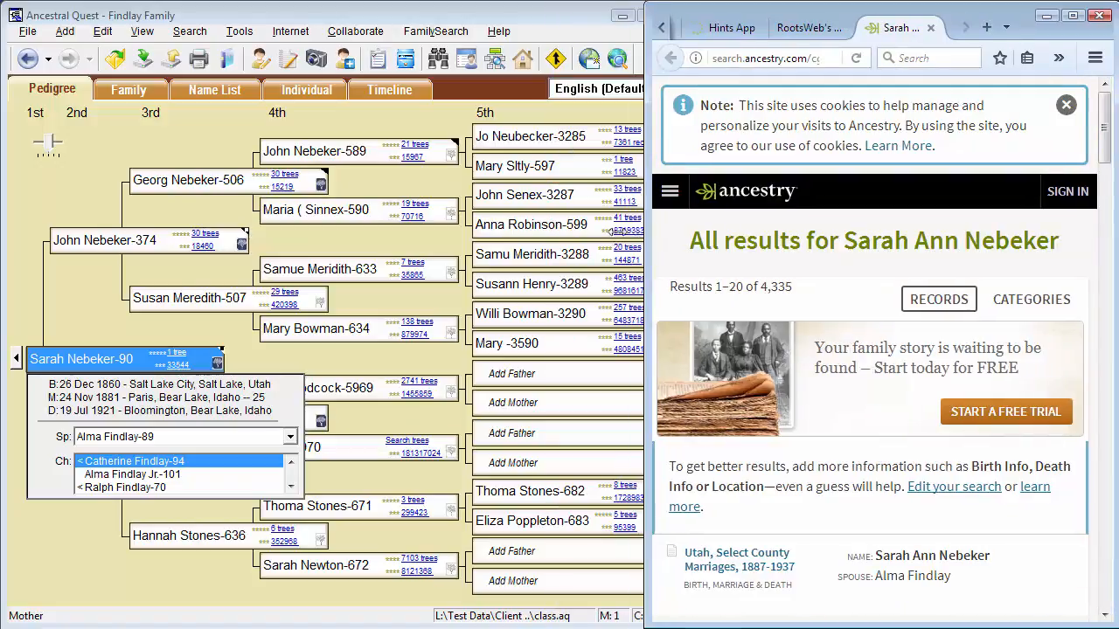
drag(645, 233, 332, 233)
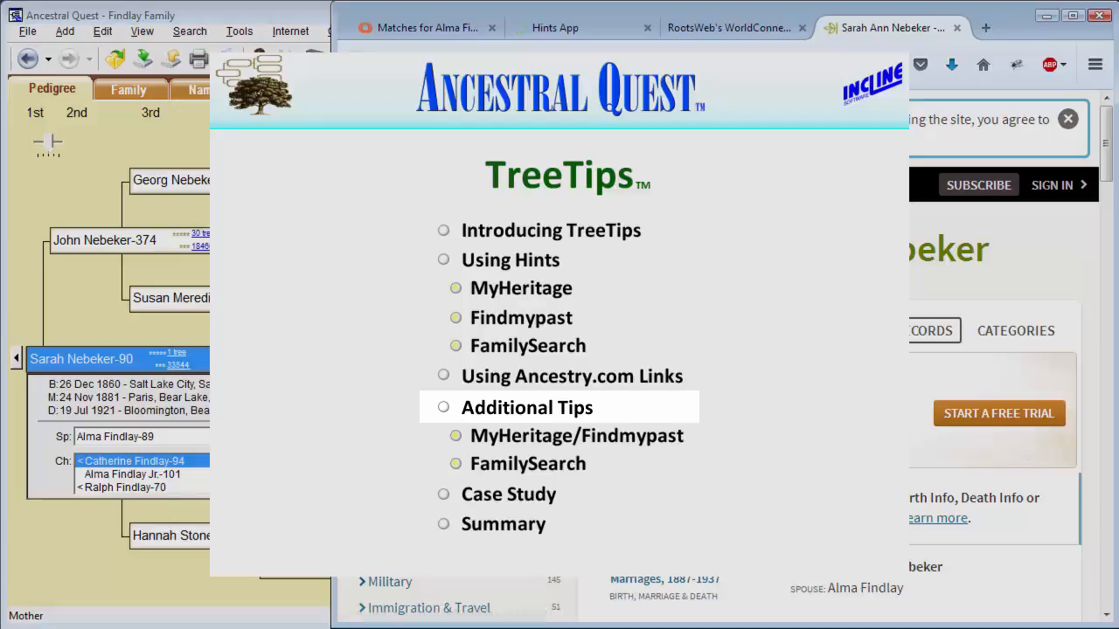
Step: Return to Ancestral Quest, turn off Ancestry.com Links and show the family view
click(112, 304)
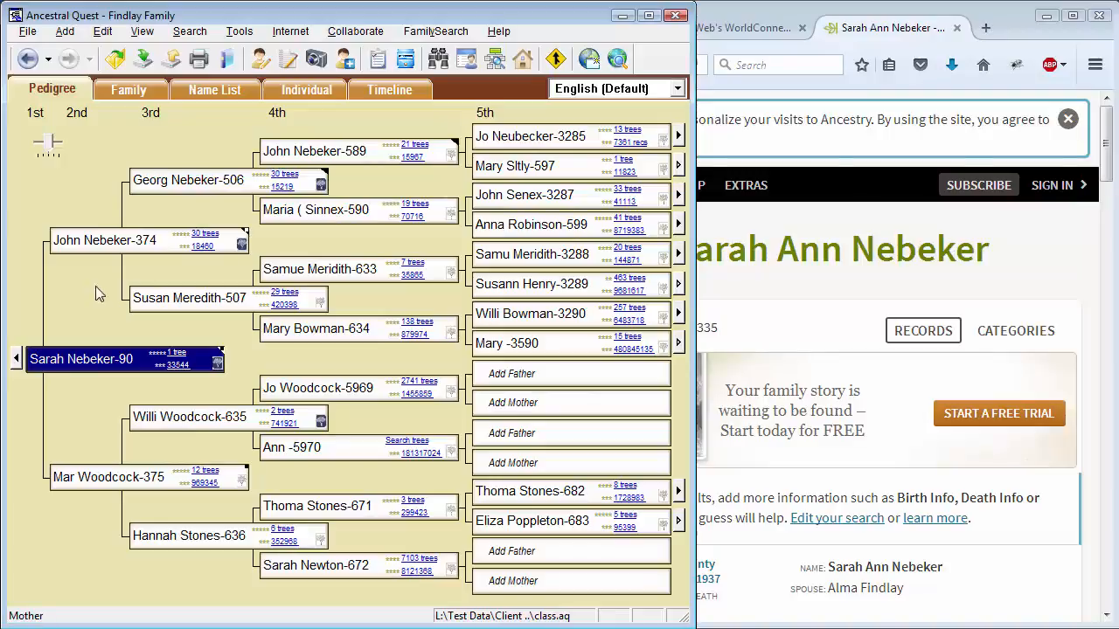
click(143, 31)
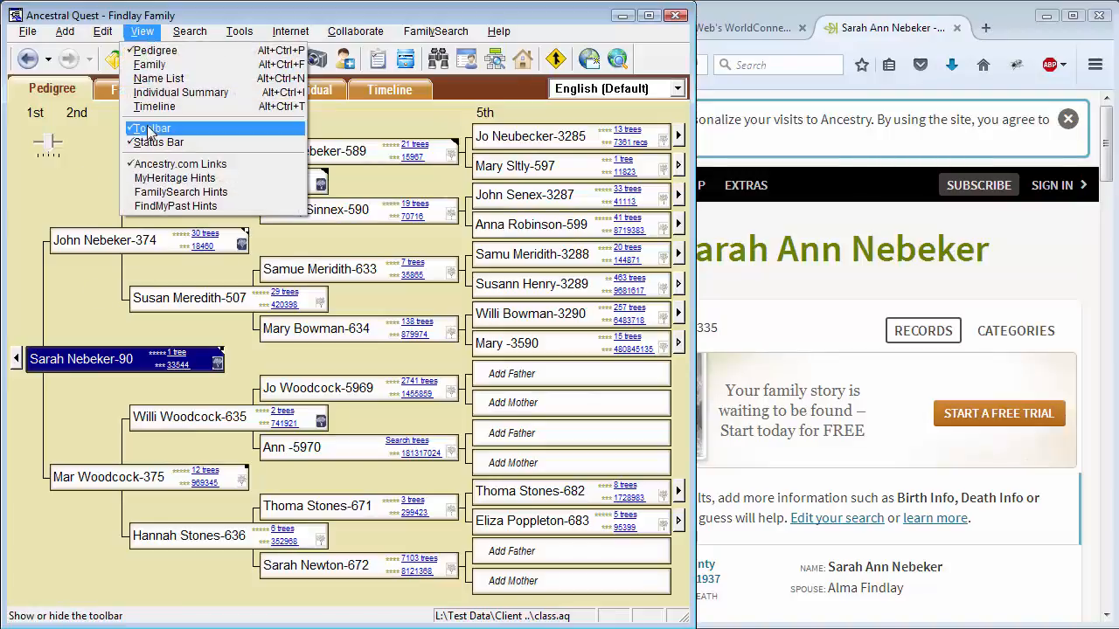
click(144, 165)
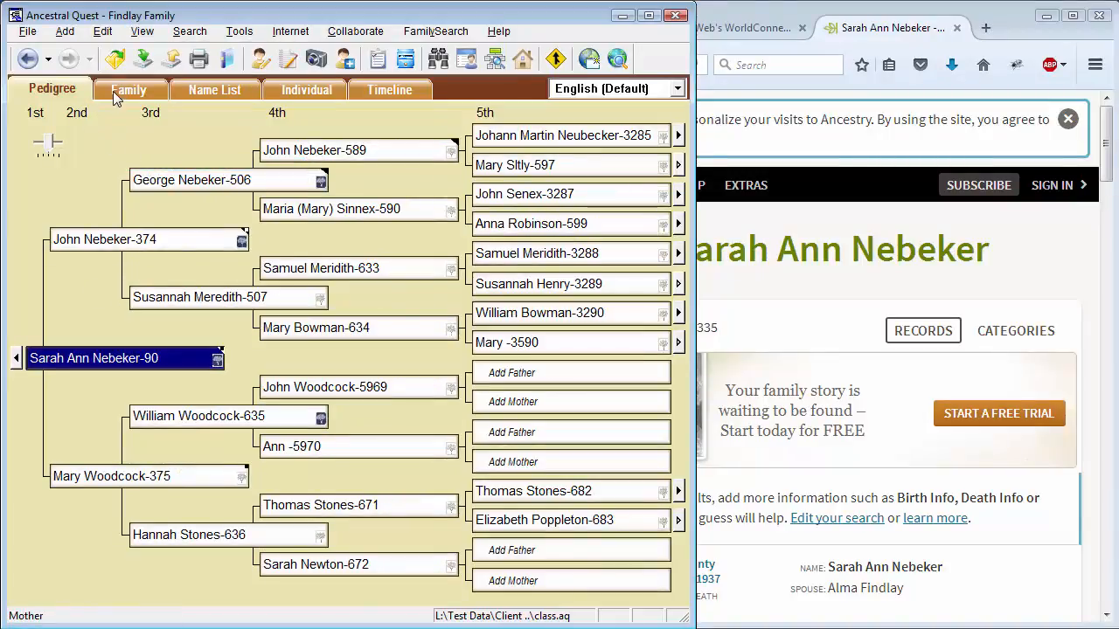
click(116, 93)
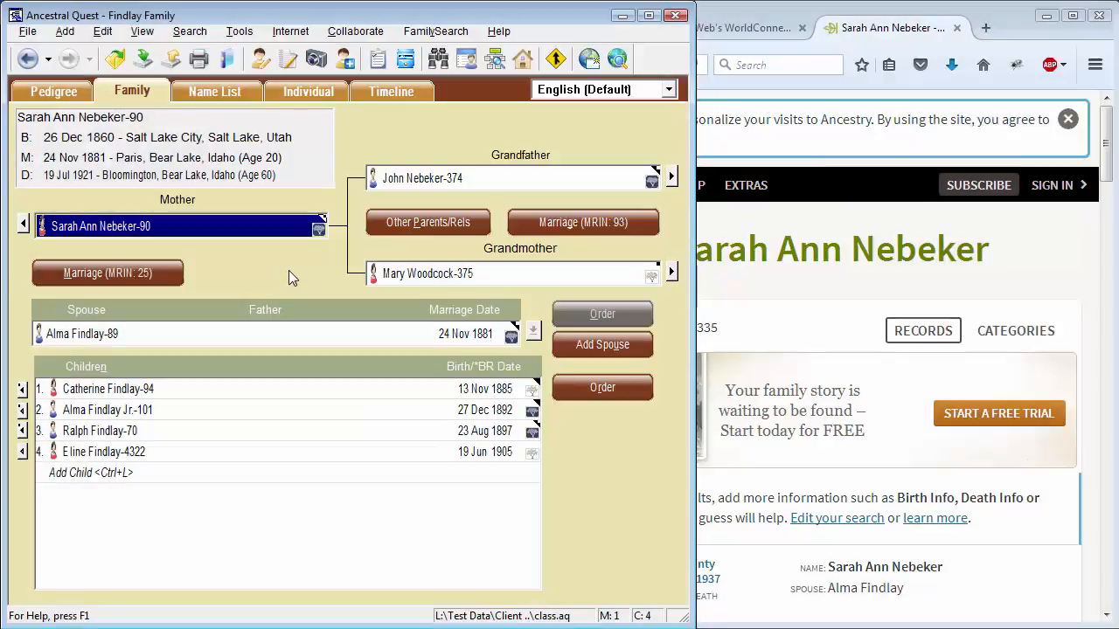
Step: Enter the MyHeritage account e-mail in the hinting options of the miscellaneous preferences
click(239, 32)
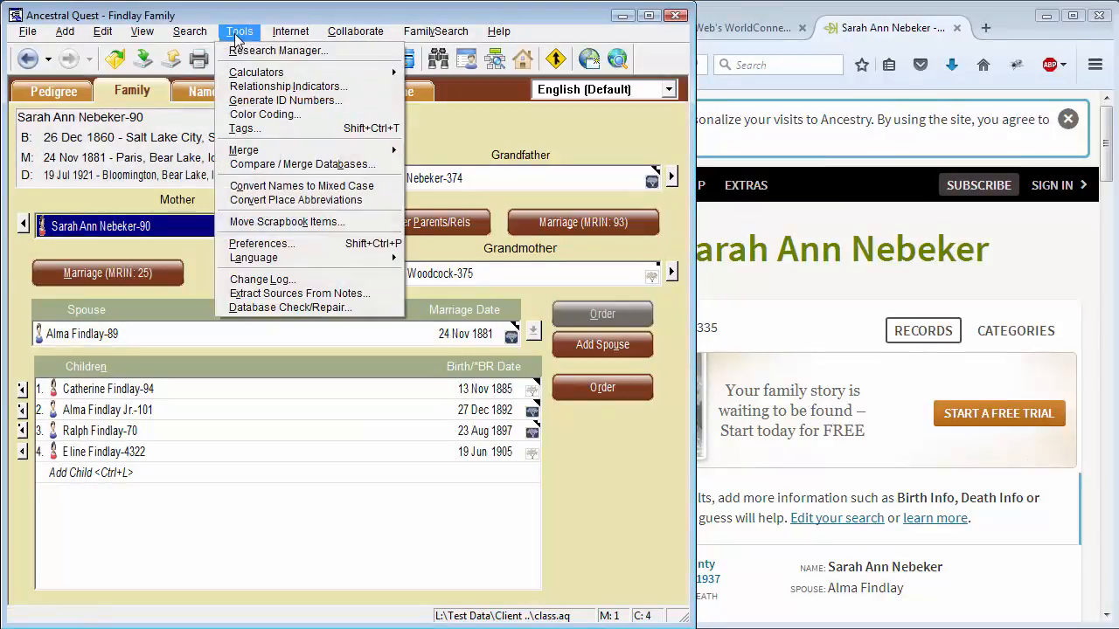
click(253, 243)
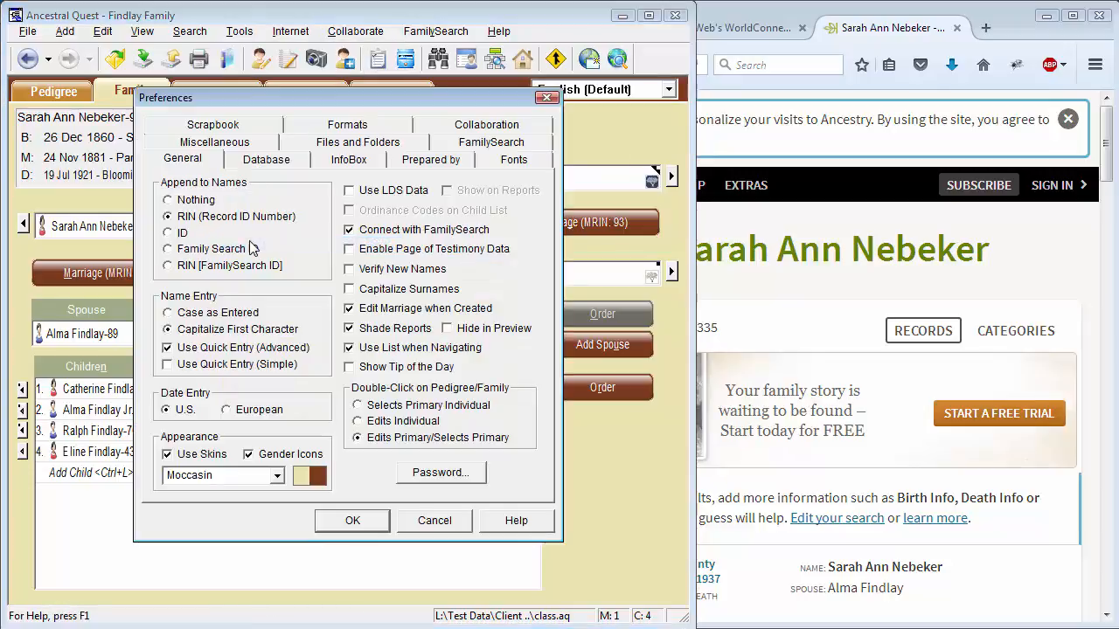
click(219, 144)
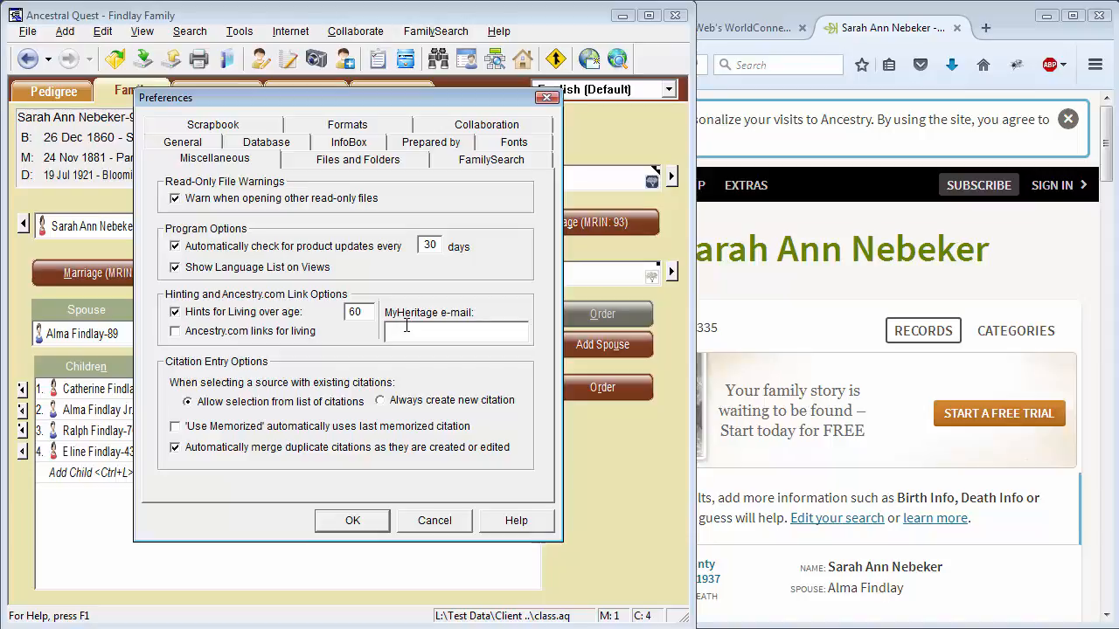
text([blurred e-mail])
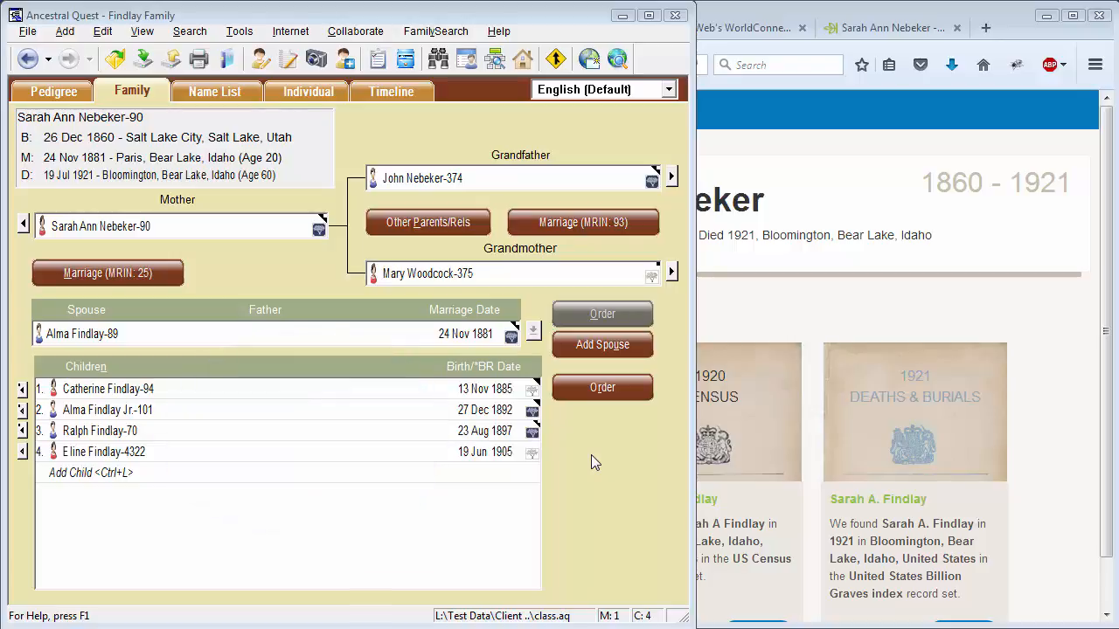
Step: Find possible FamilySearch matches for the first child and compare the match's events, parents and spouse with the local record
click(266, 394)
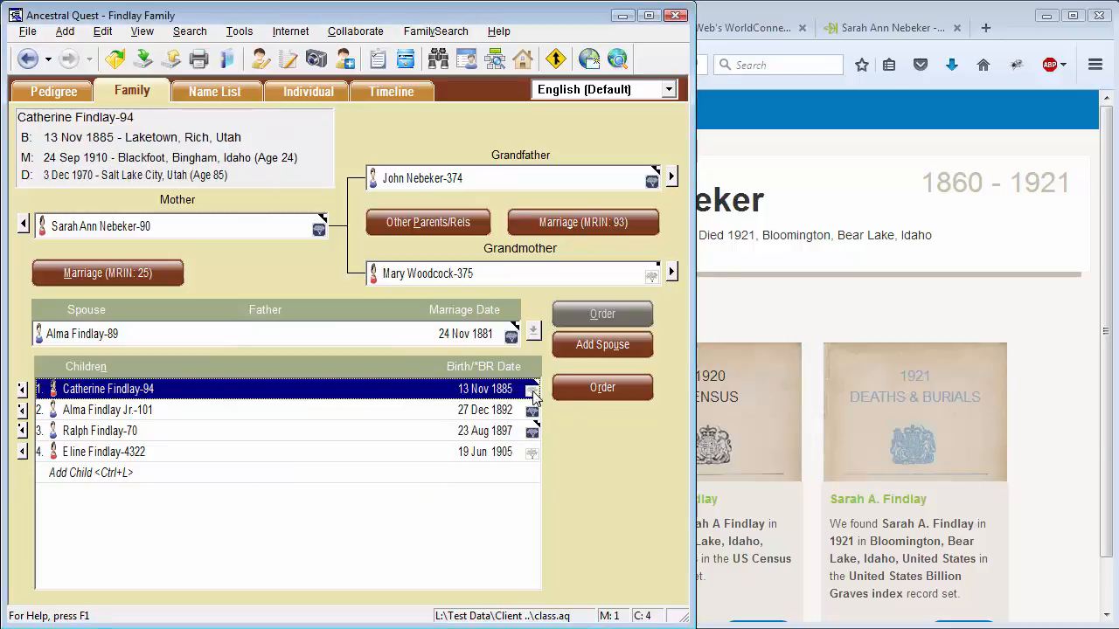
click(533, 396)
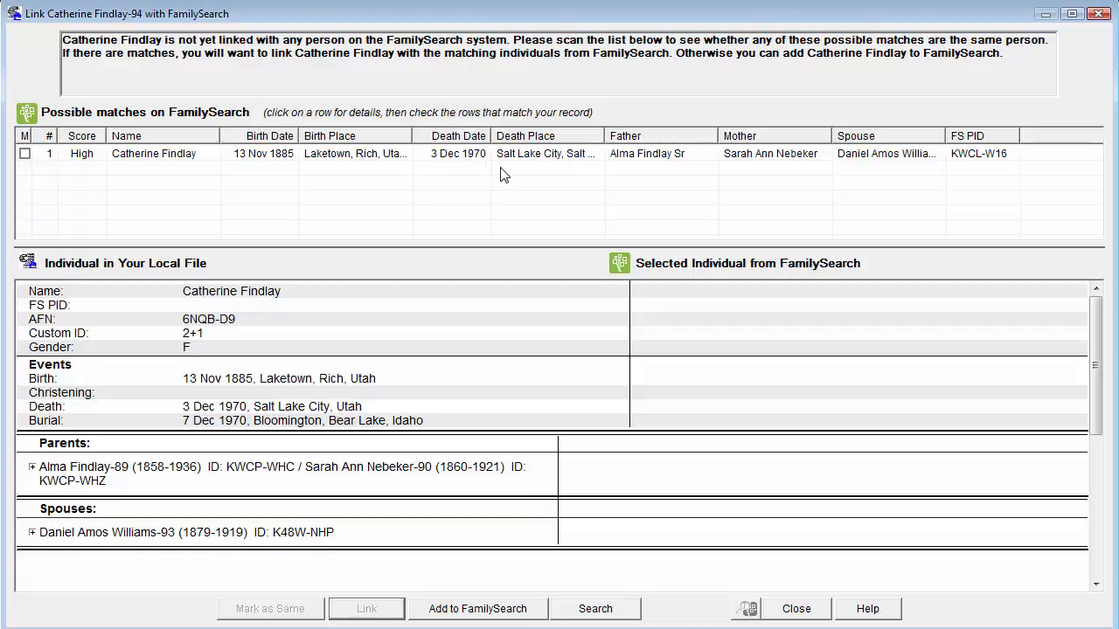
click(395, 164)
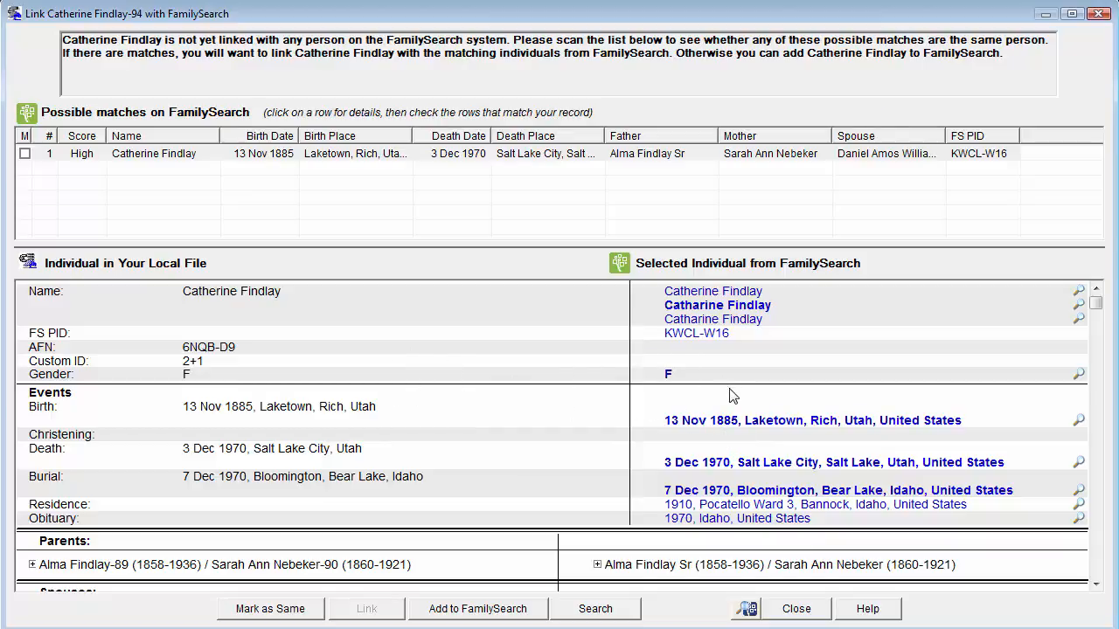
scroll(1098, 584, down, 3)
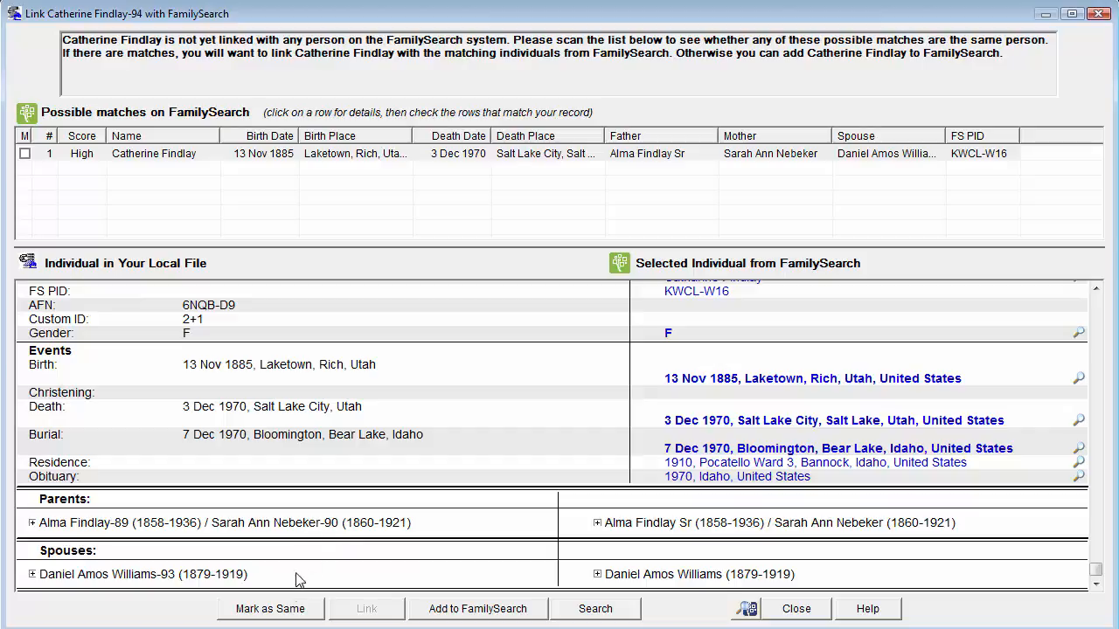
Step: Mark the FamilySearch match as the same person and link the first child to it with the Link Only option
click(284, 609)
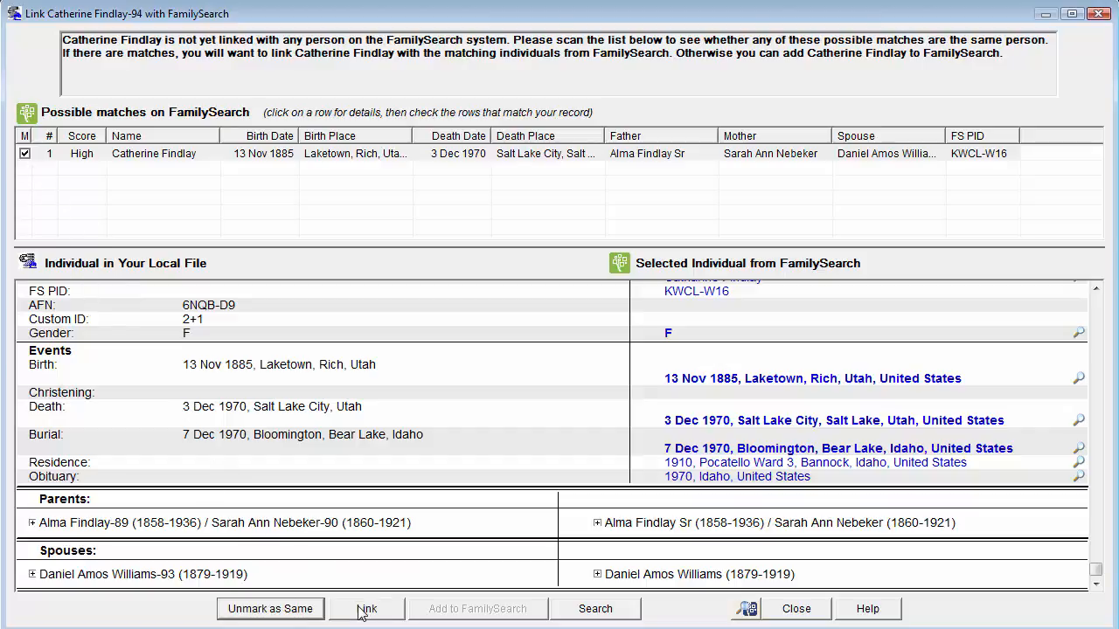
click(297, 609)
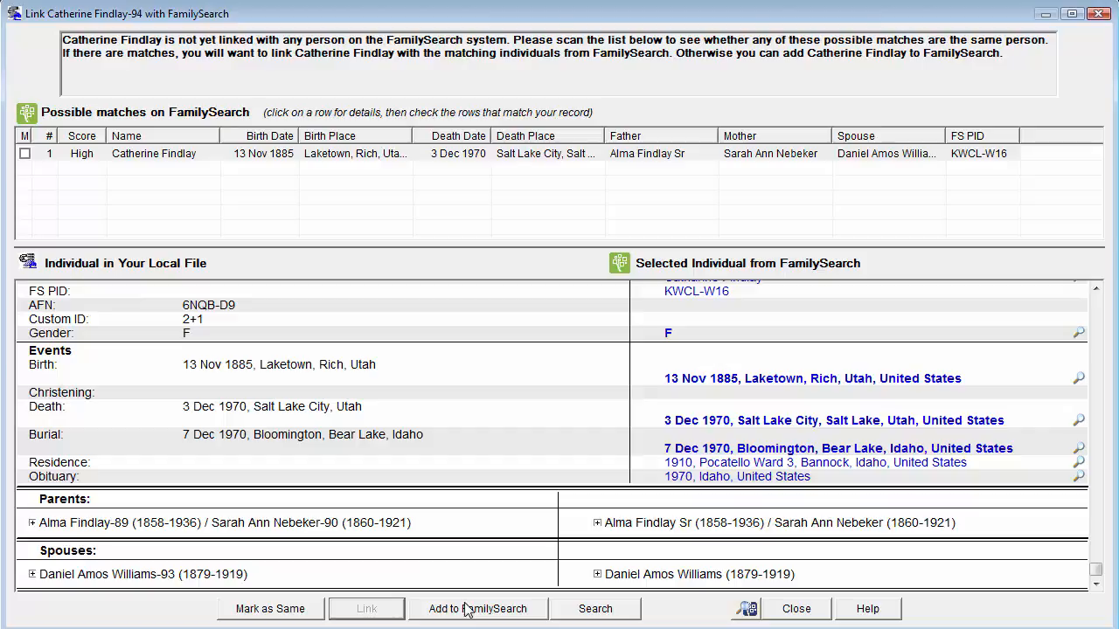
click(291, 617)
click(361, 612)
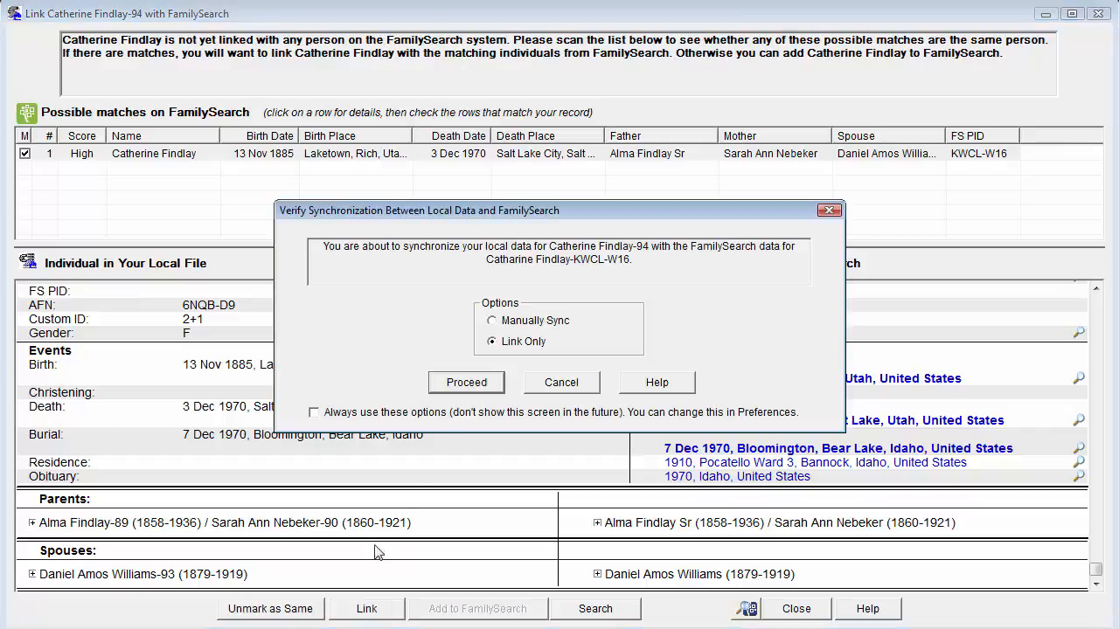
click(467, 383)
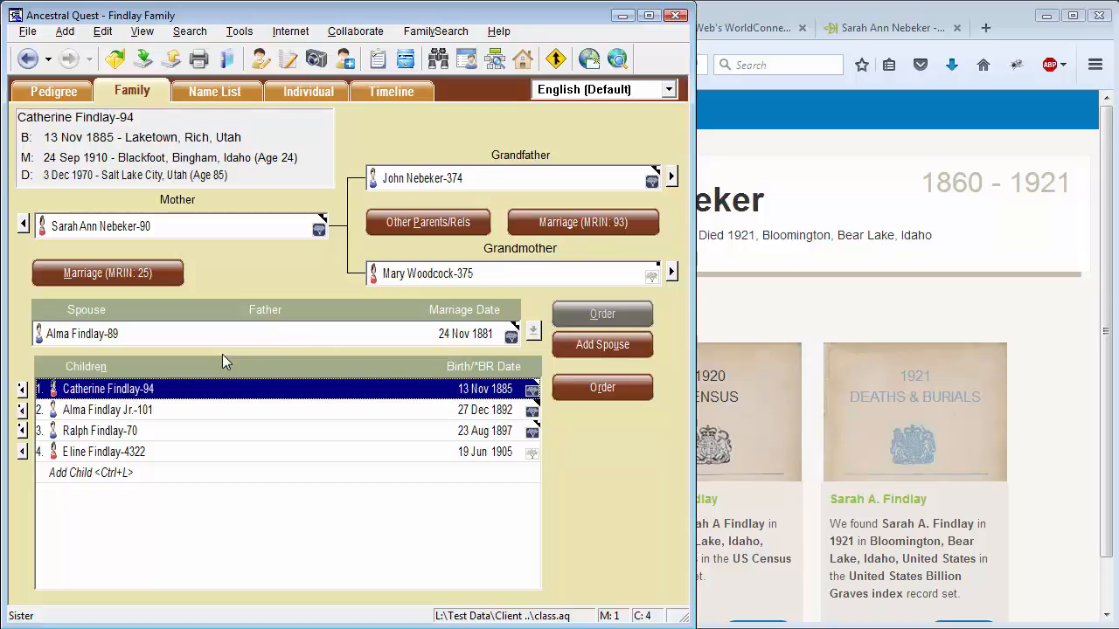
Step: Open the mother's FamilySearch comparison and expand her parents' family in the parents and siblings synchronization
click(316, 227)
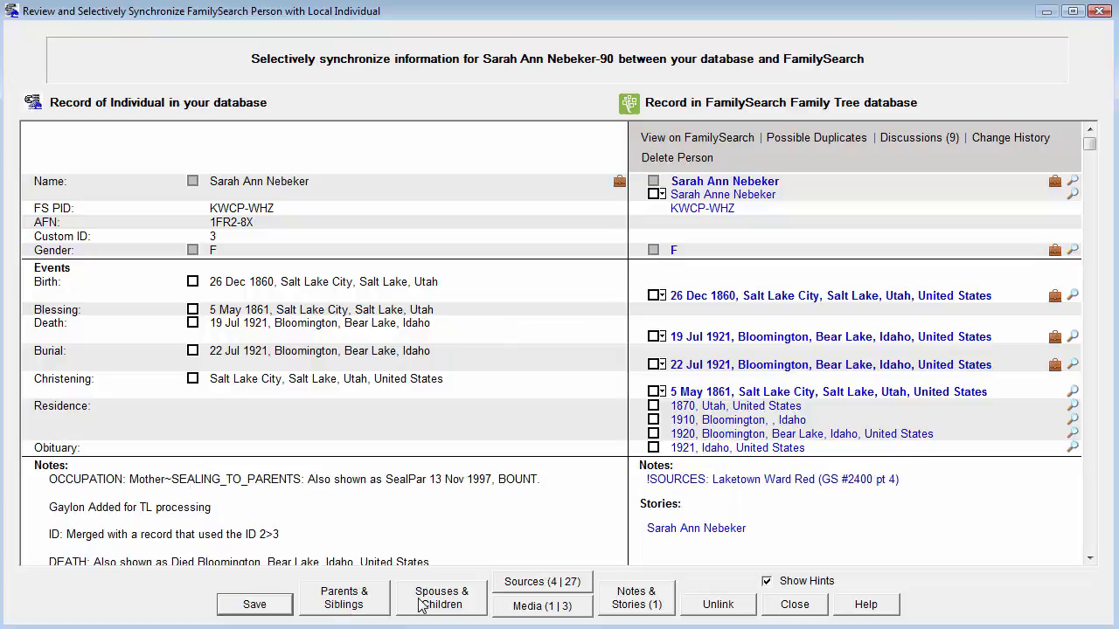
click(360, 597)
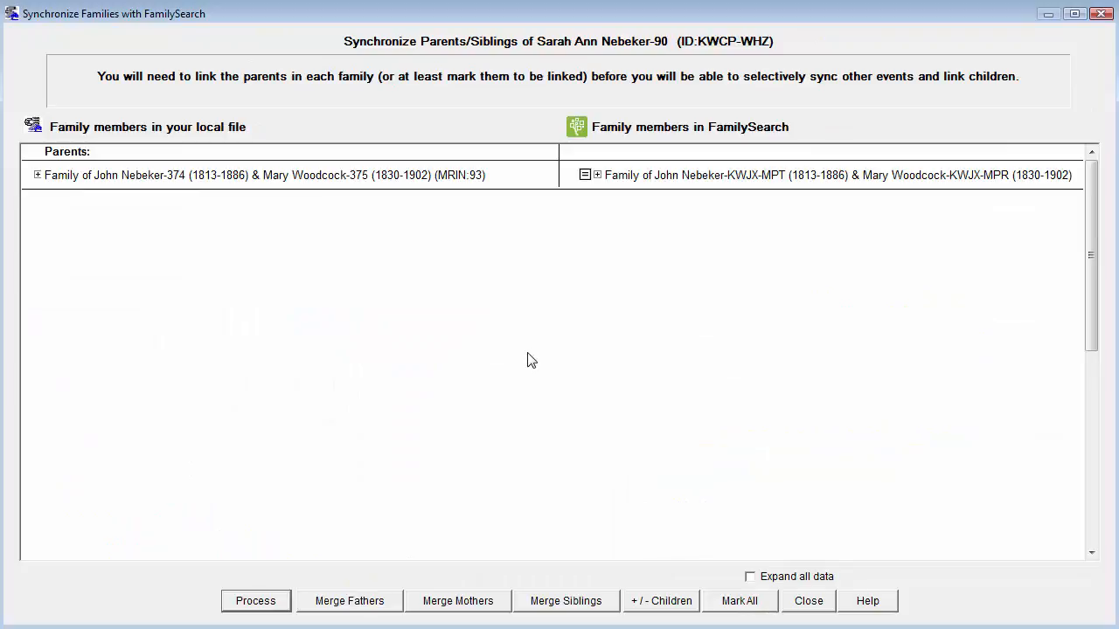
click(598, 176)
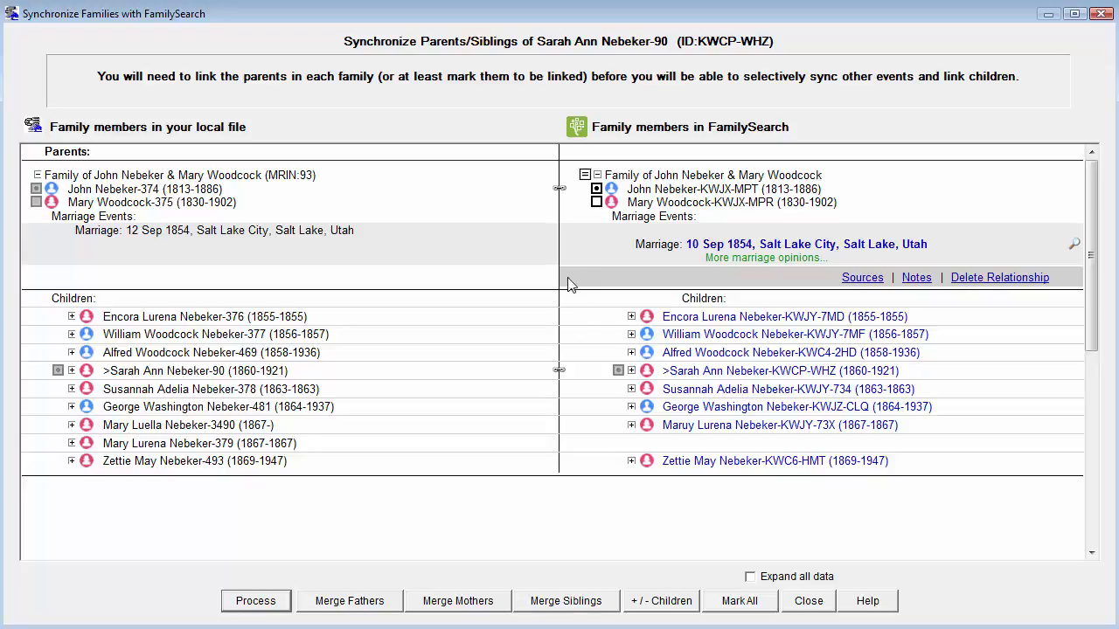
Step: Mark the grandmother and all matching siblings for linking, commit the sync actions, and process them all with the Link Only option
click(596, 202)
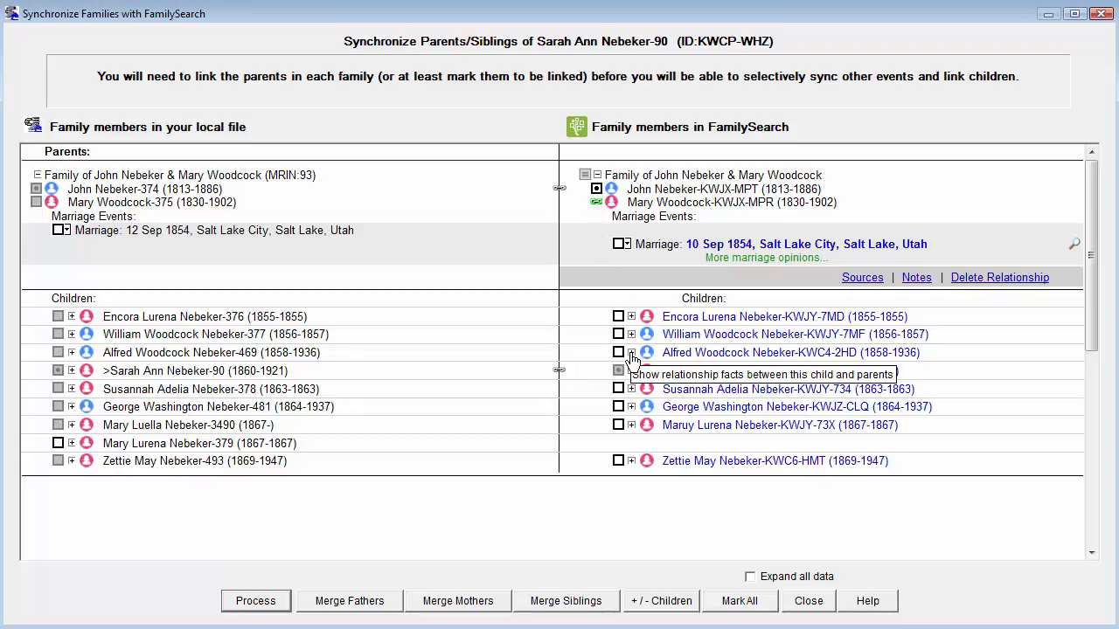
click(729, 603)
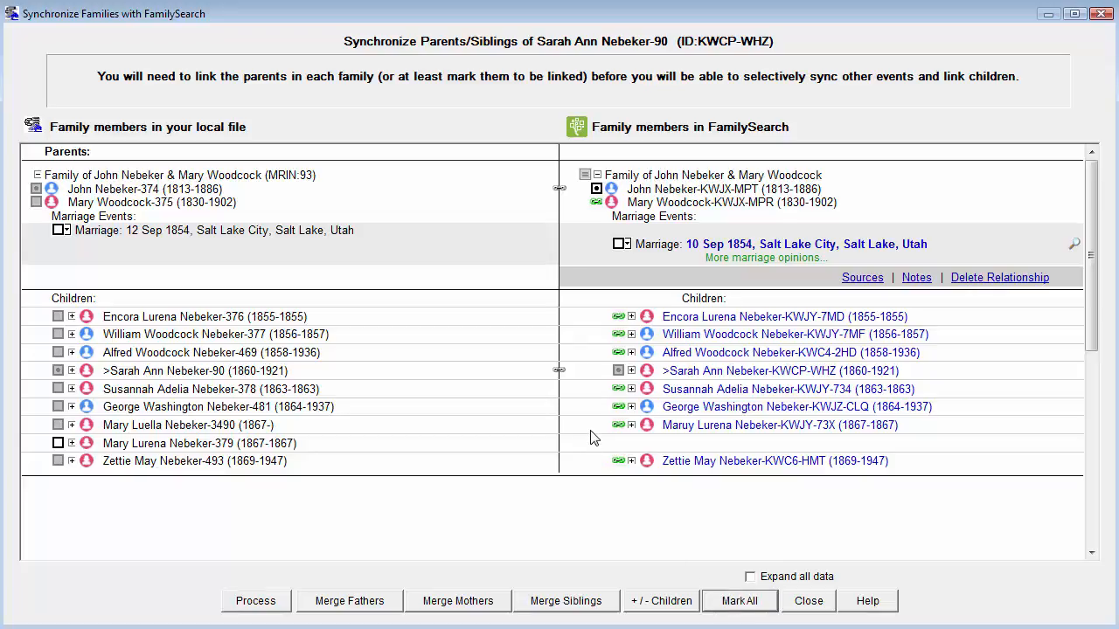
click(256, 602)
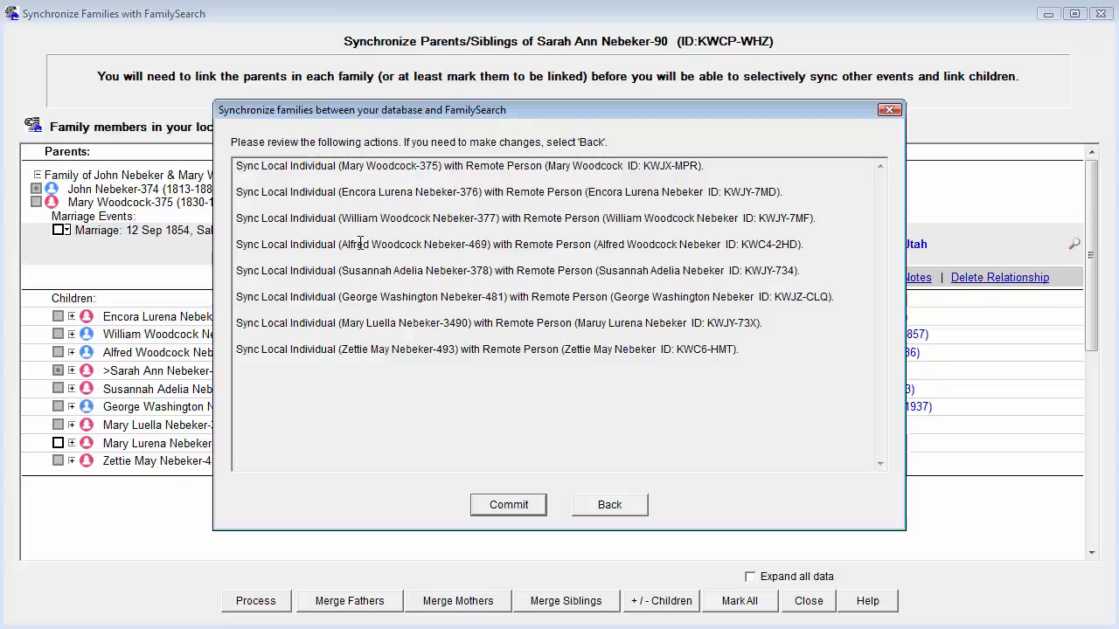
click(510, 507)
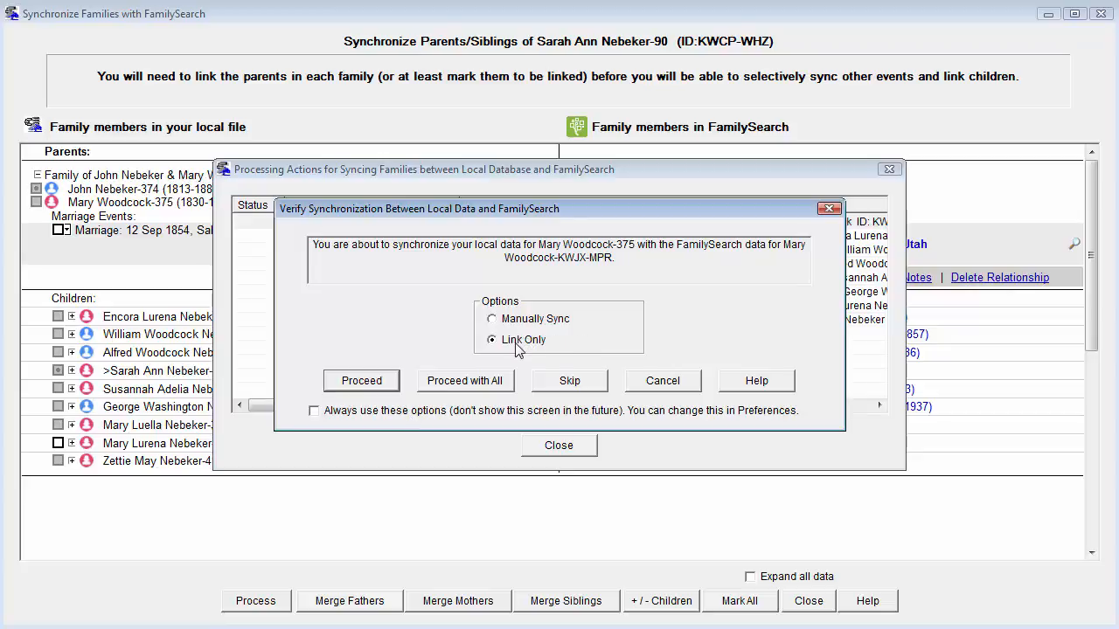
click(479, 387)
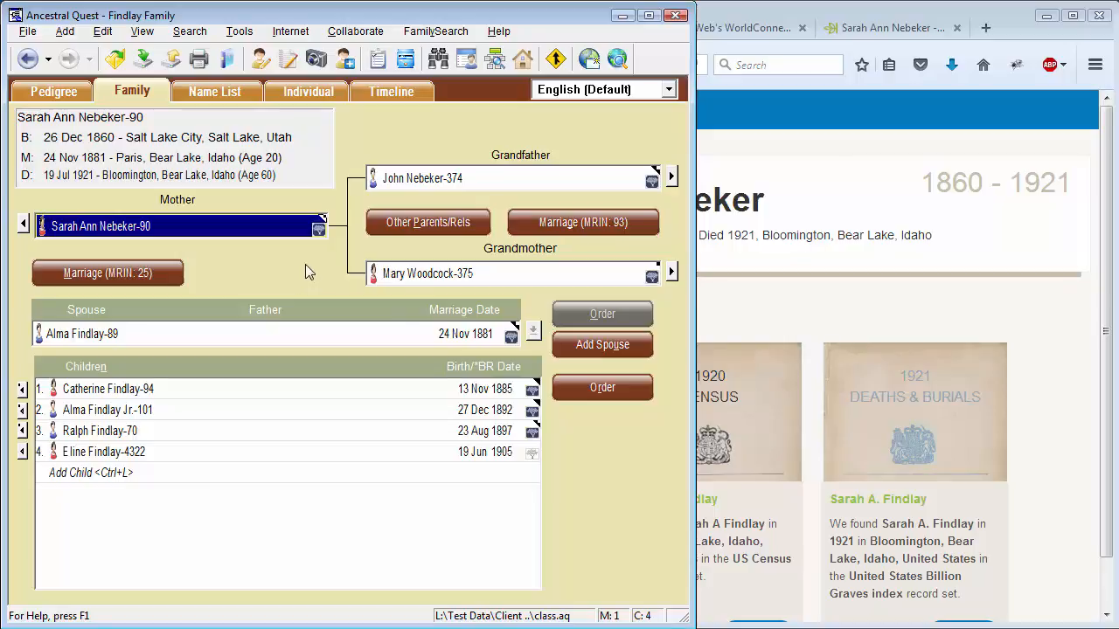
Step: Review the FamilySearch Link/Upload Groups options for matching all records or only selected ones, without starting the matching
click(428, 32)
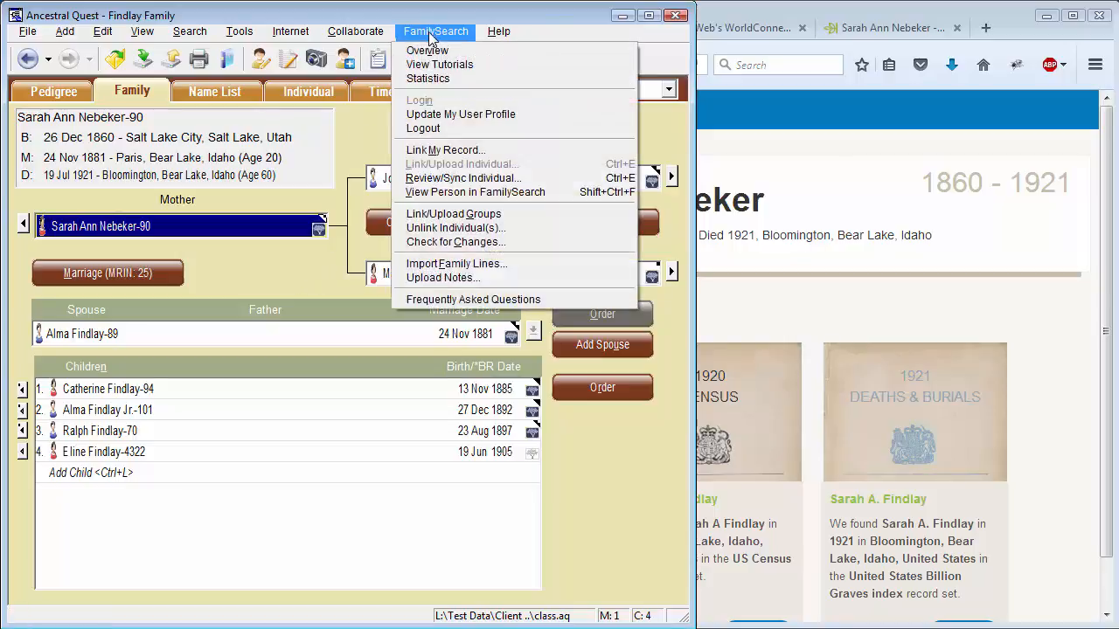
click(447, 215)
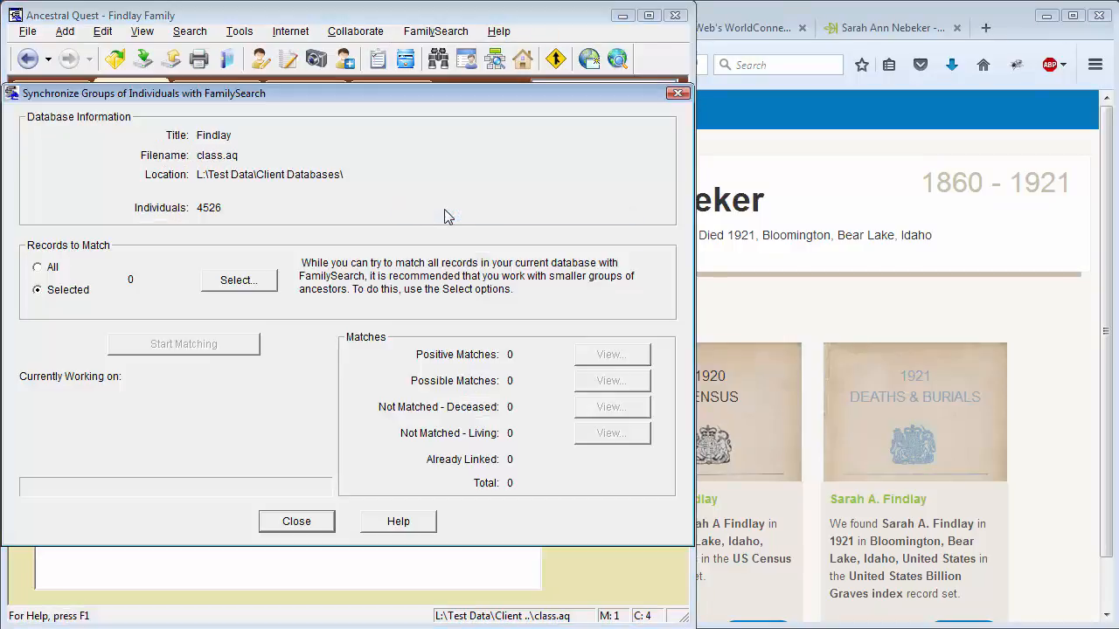
click(38, 270)
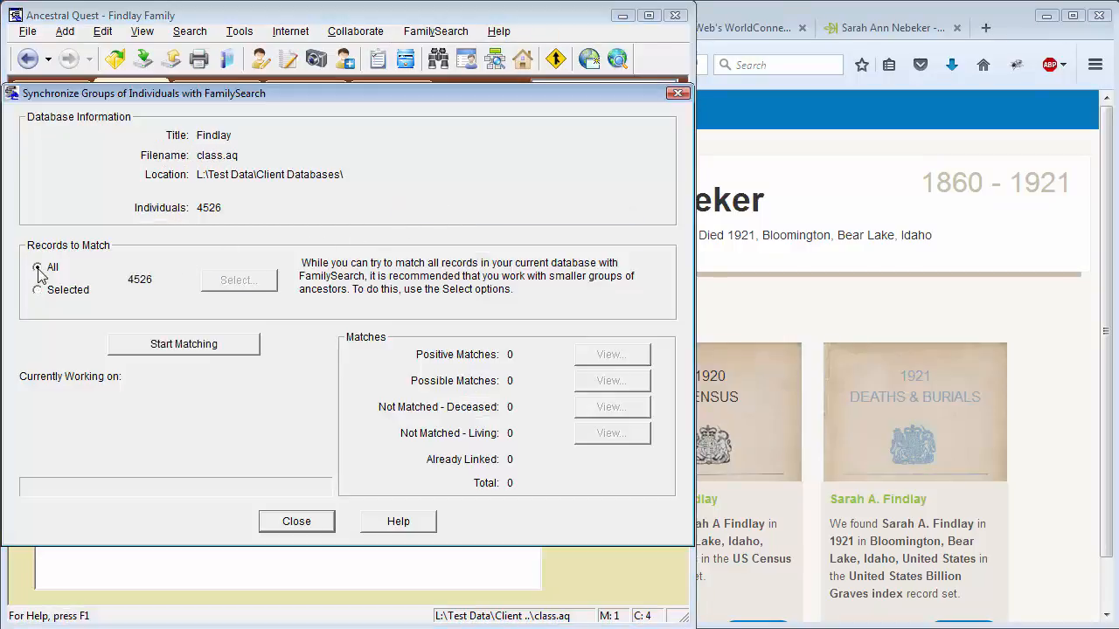
click(39, 290)
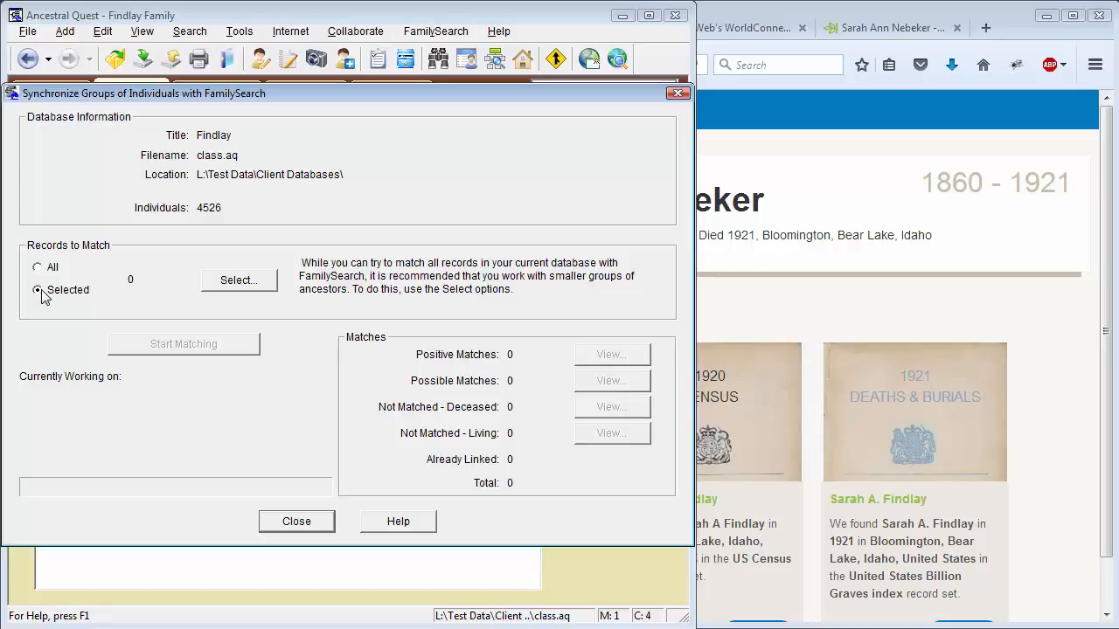
click(37, 268)
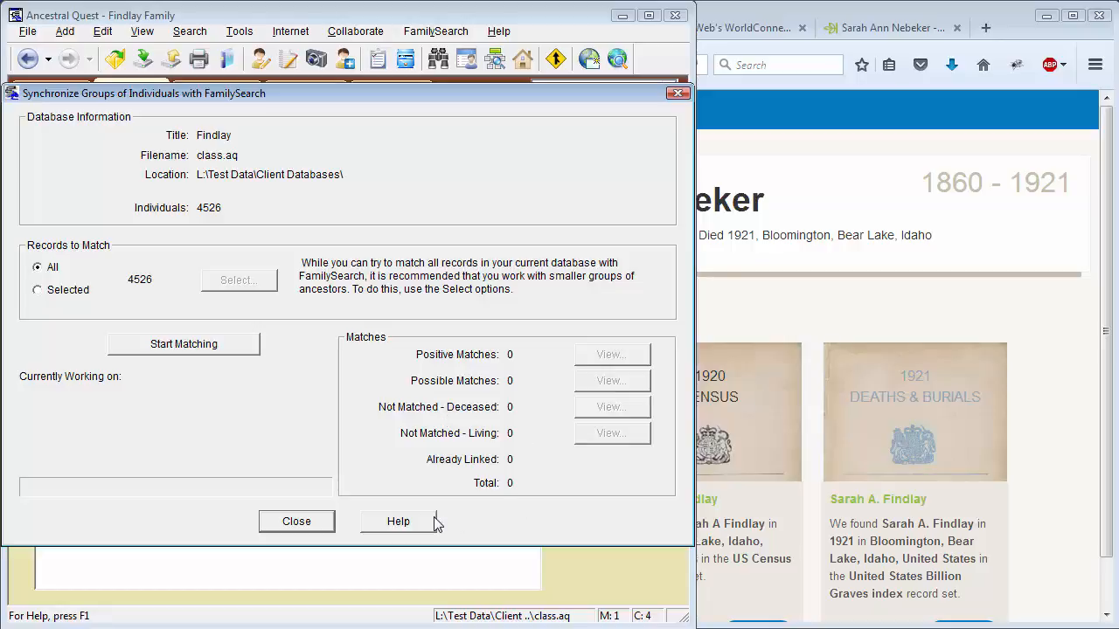
click(297, 523)
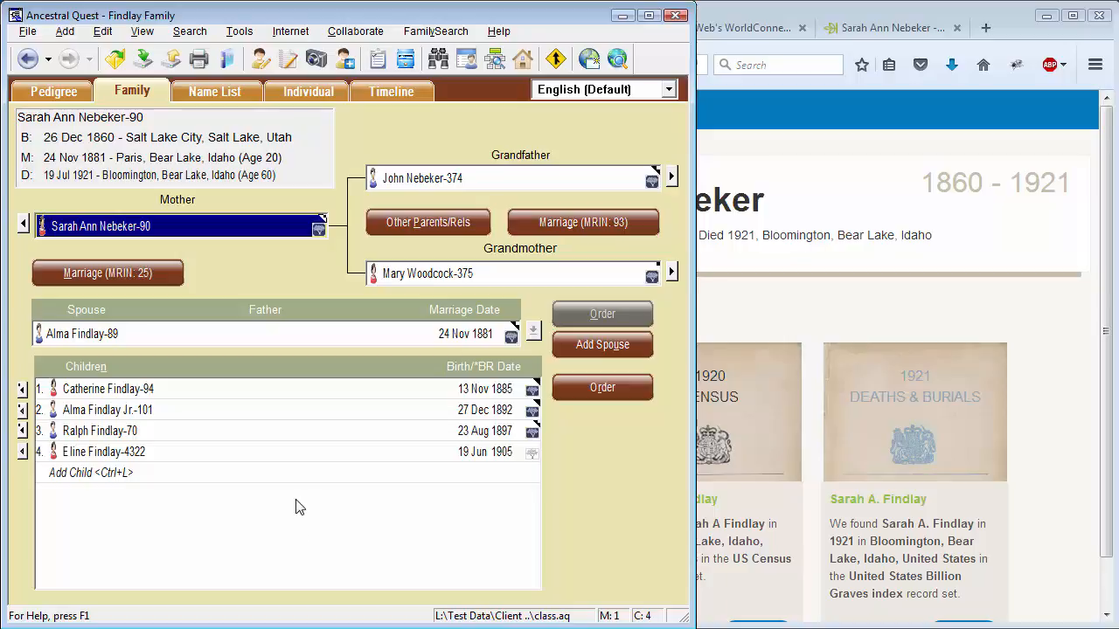
Step: Turn on the display of FamilySearch Hints in the family view
click(141, 31)
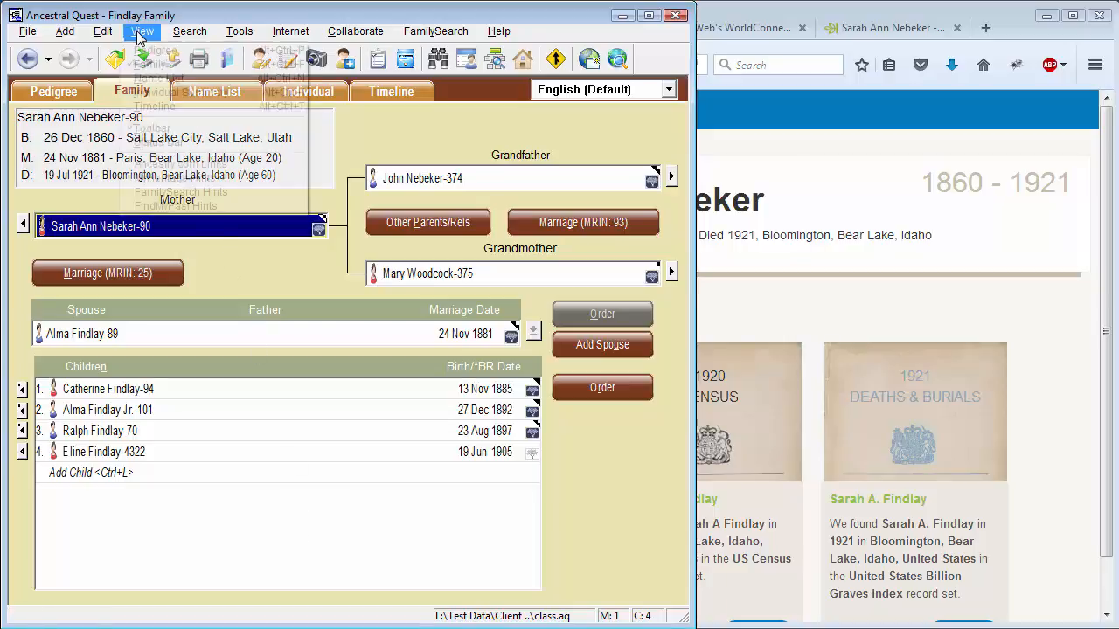
click(145, 193)
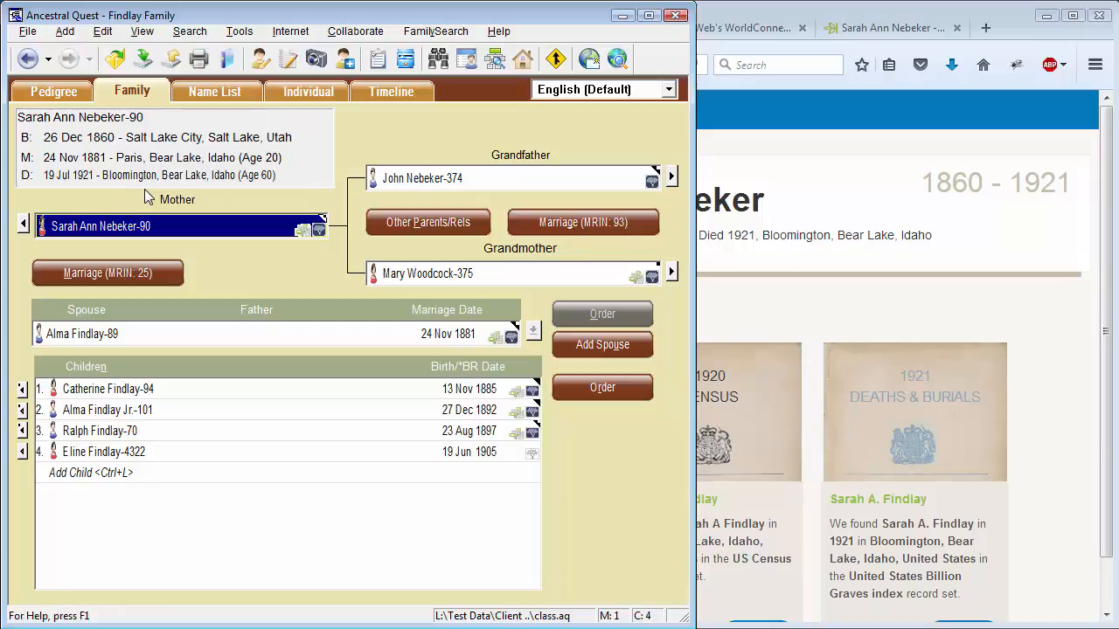
mouse_move(304, 234)
Step: Open the mother's FamilySearch sources, expand her "Find A Grave Index" source and follow its link to the web record
click(320, 230)
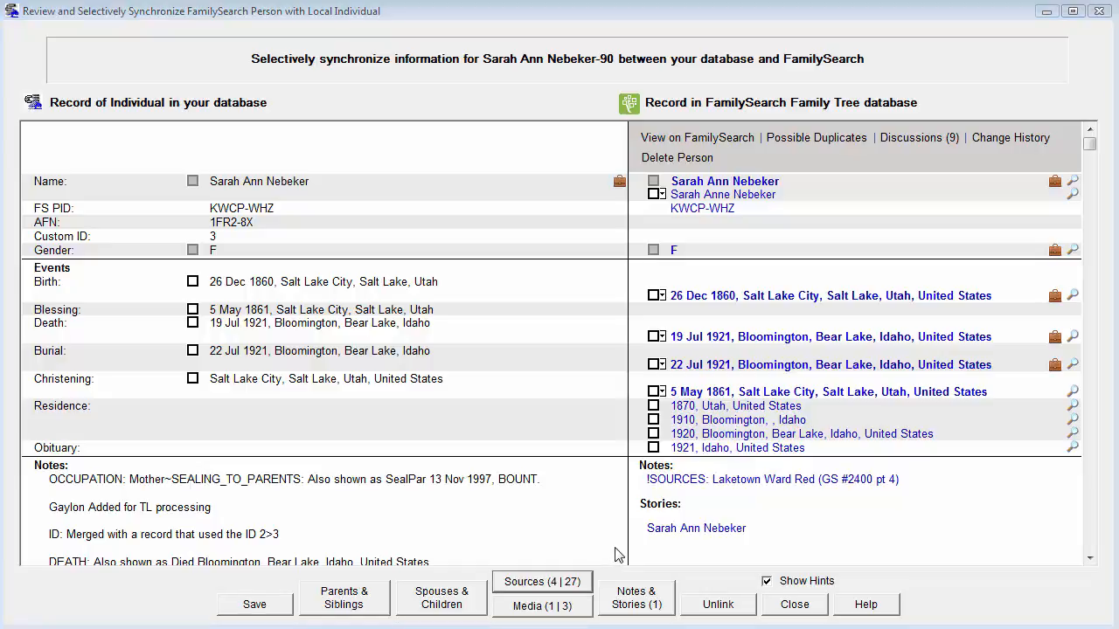
click(562, 584)
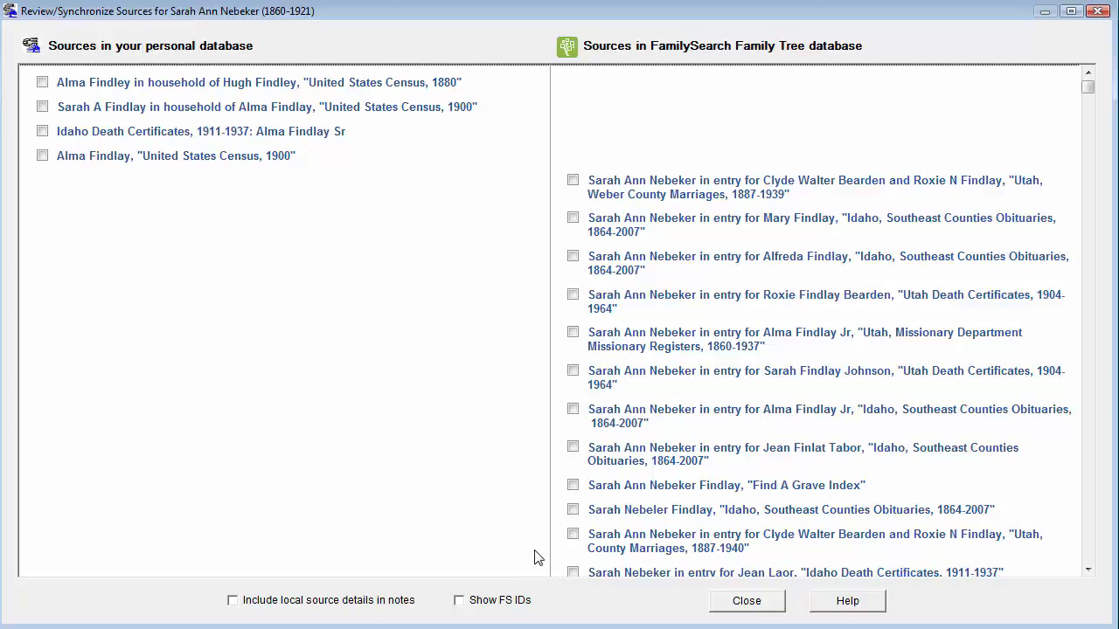
click(639, 490)
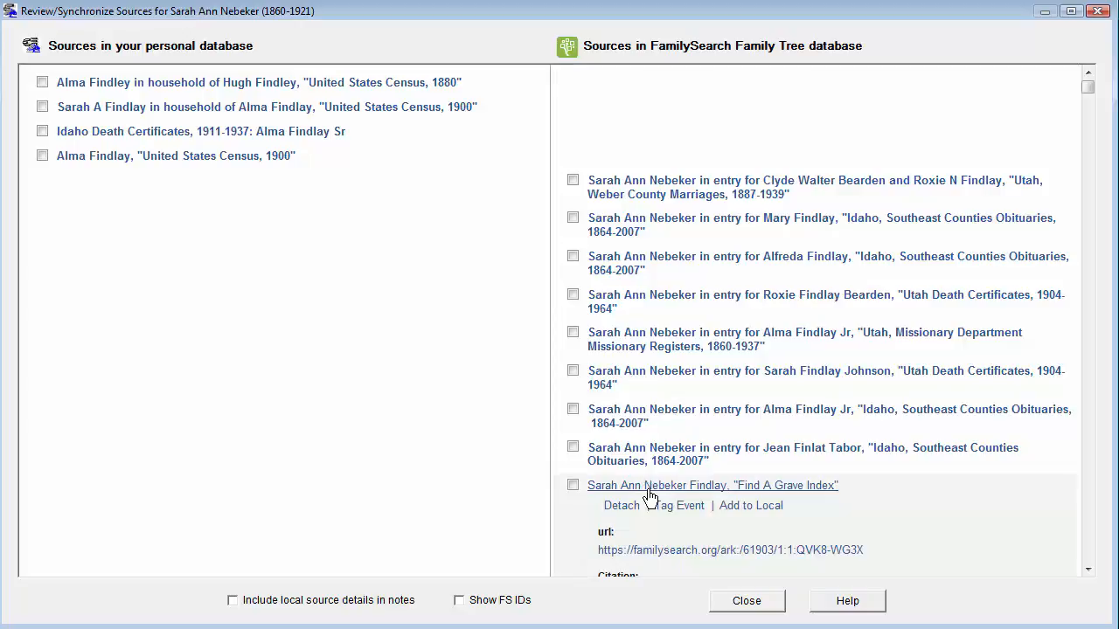
click(1089, 571)
click(693, 429)
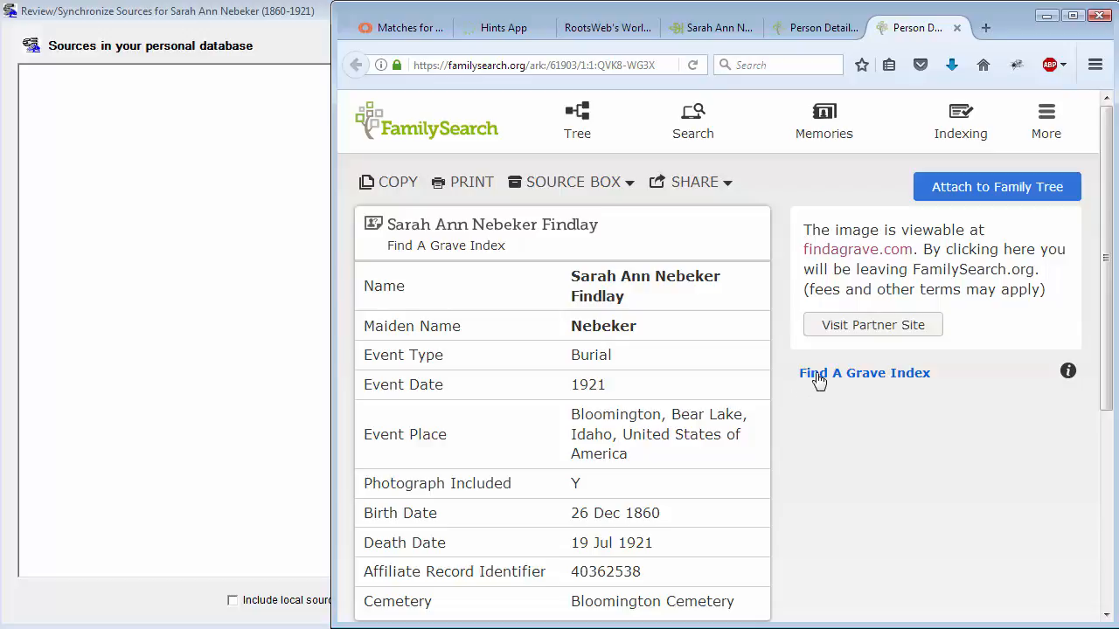
Step: Visit the record's Find A Grave partner page, review the memorial's family links and photos, and return to Ancestral Quest
click(846, 333)
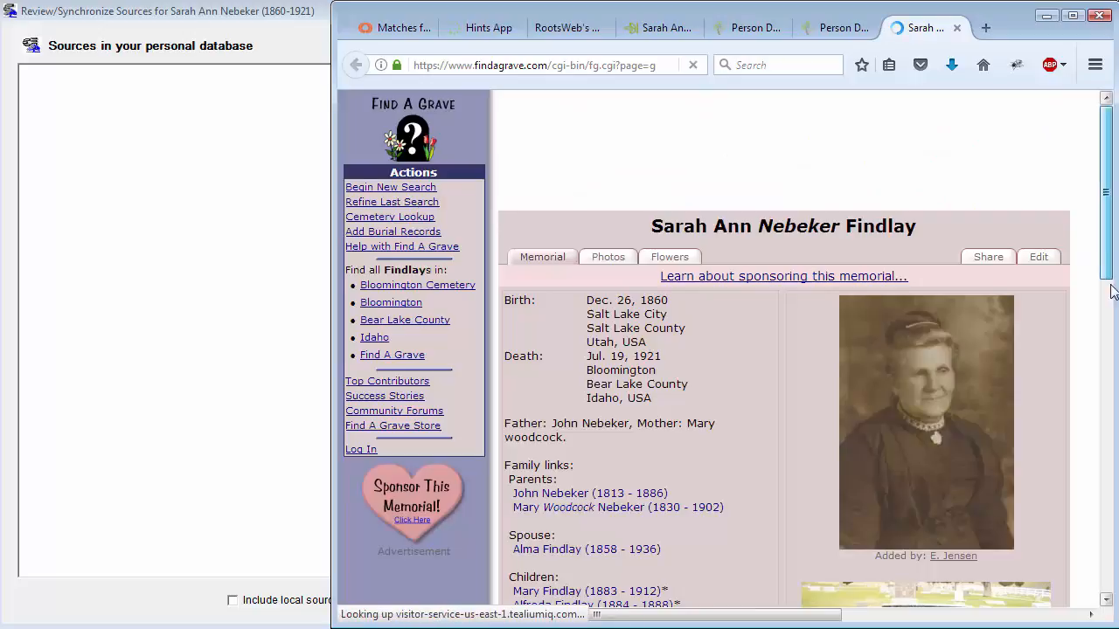
scroll(1111, 288, down, 5)
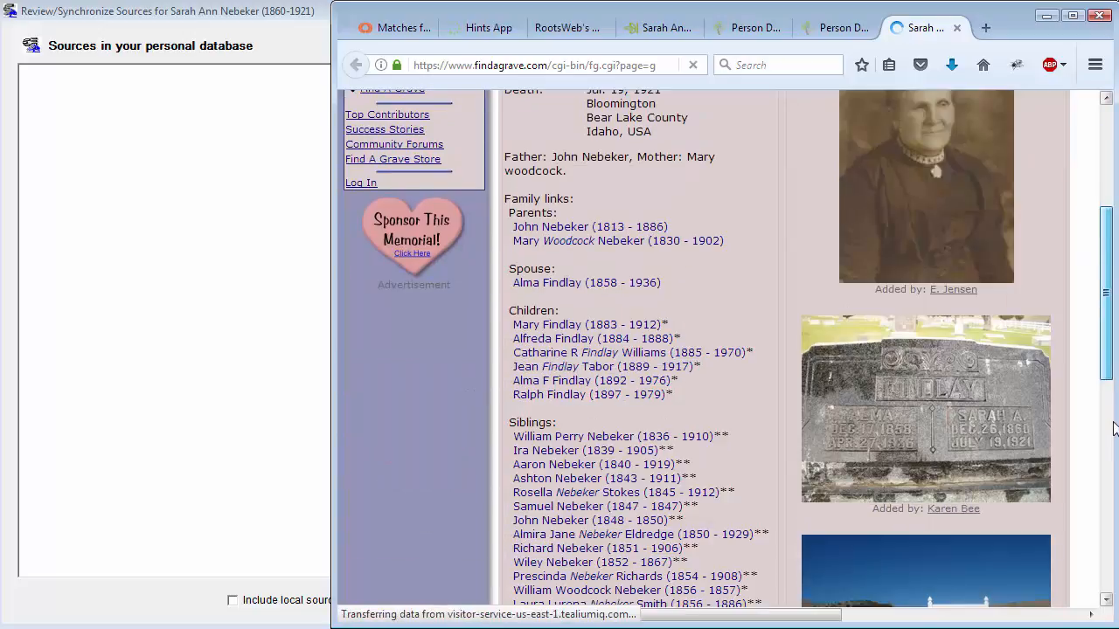
scroll(1114, 426, down, 2)
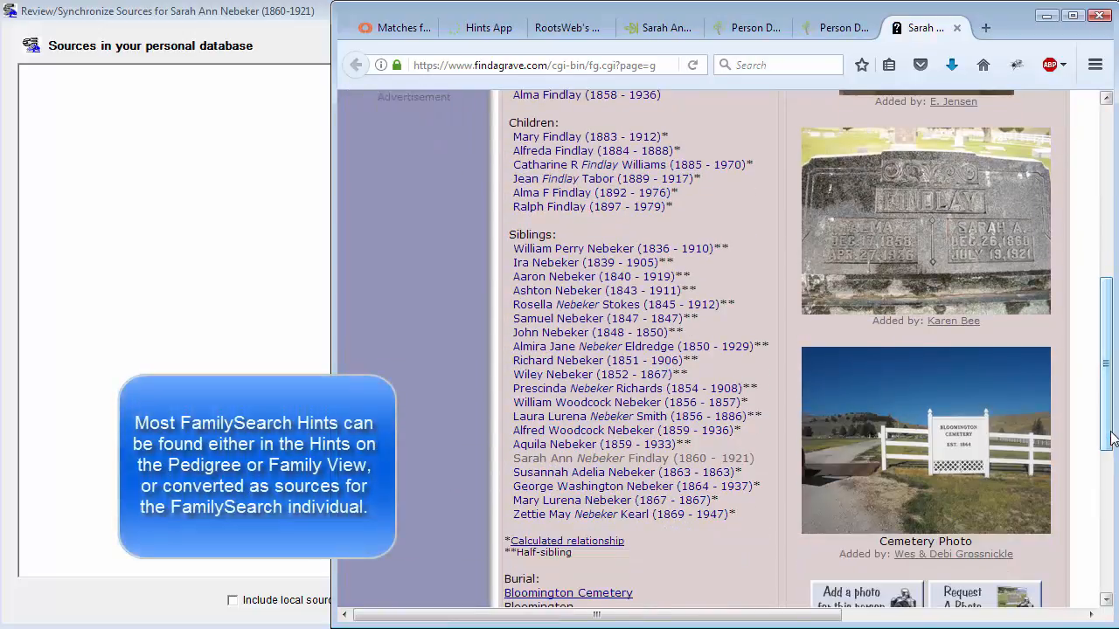
click(281, 367)
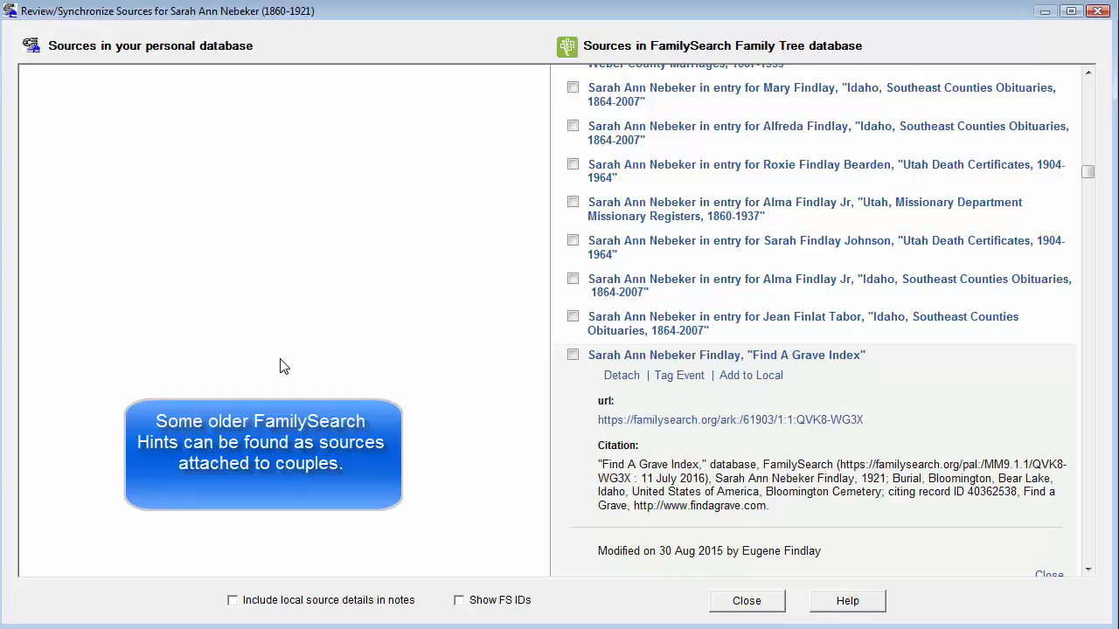
Step: Leave the mother's individual sources and open the couple's relationship sources from her spouses and children synchronization
click(717, 601)
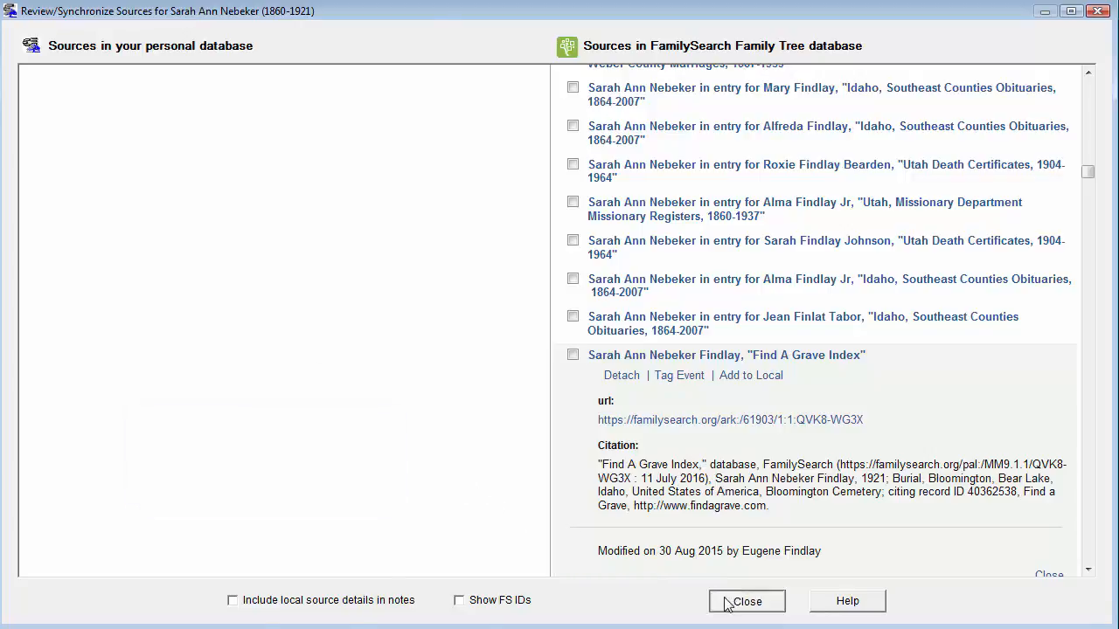
click(465, 607)
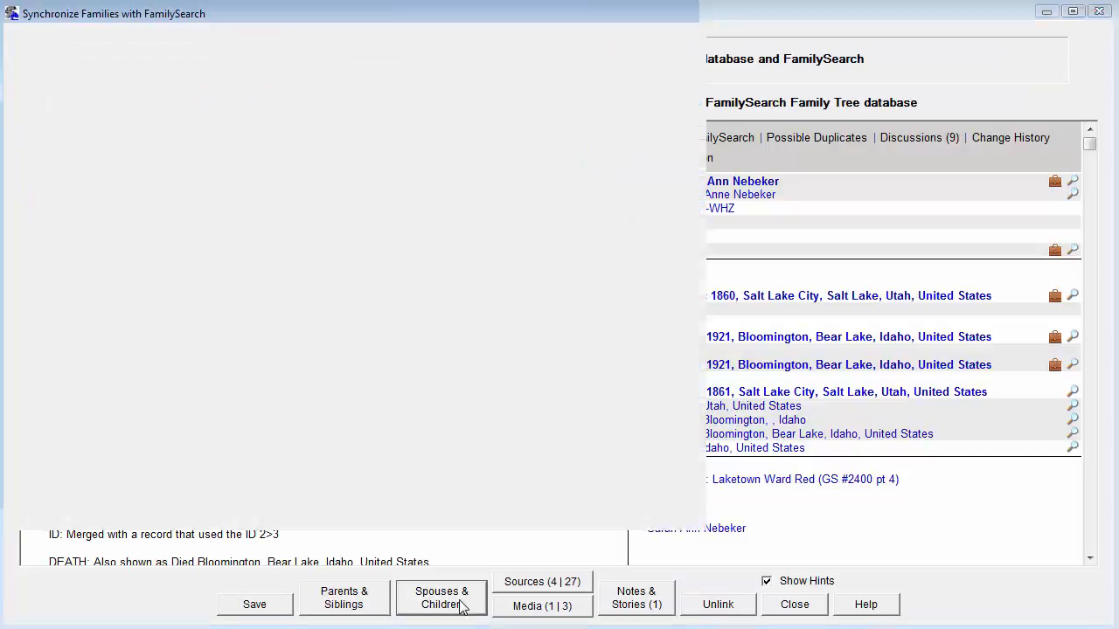
click(597, 176)
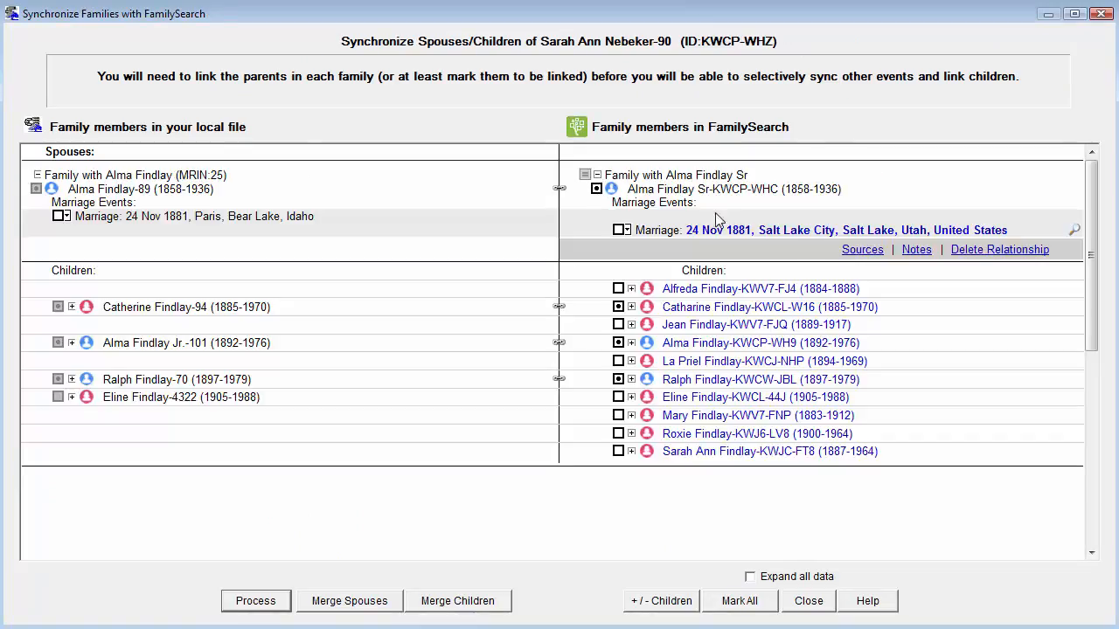
click(862, 251)
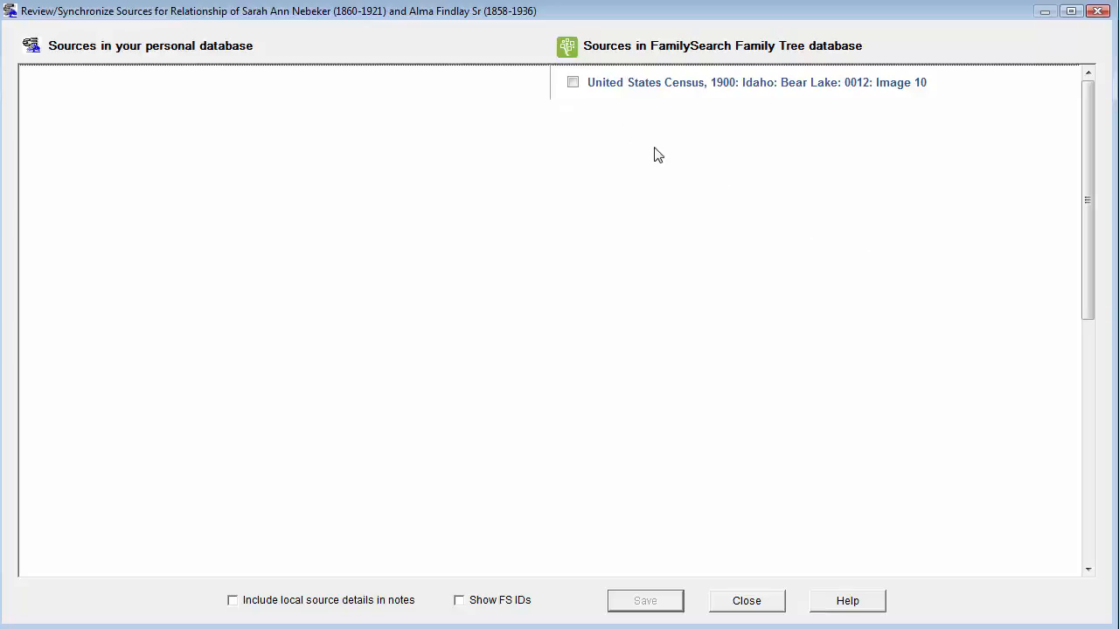
Step: Add the source "United States Census, 1900: Idaho: Bear Lake: 0012: Image 10" to the couple's local marriage event and close the synchronization windows
click(616, 87)
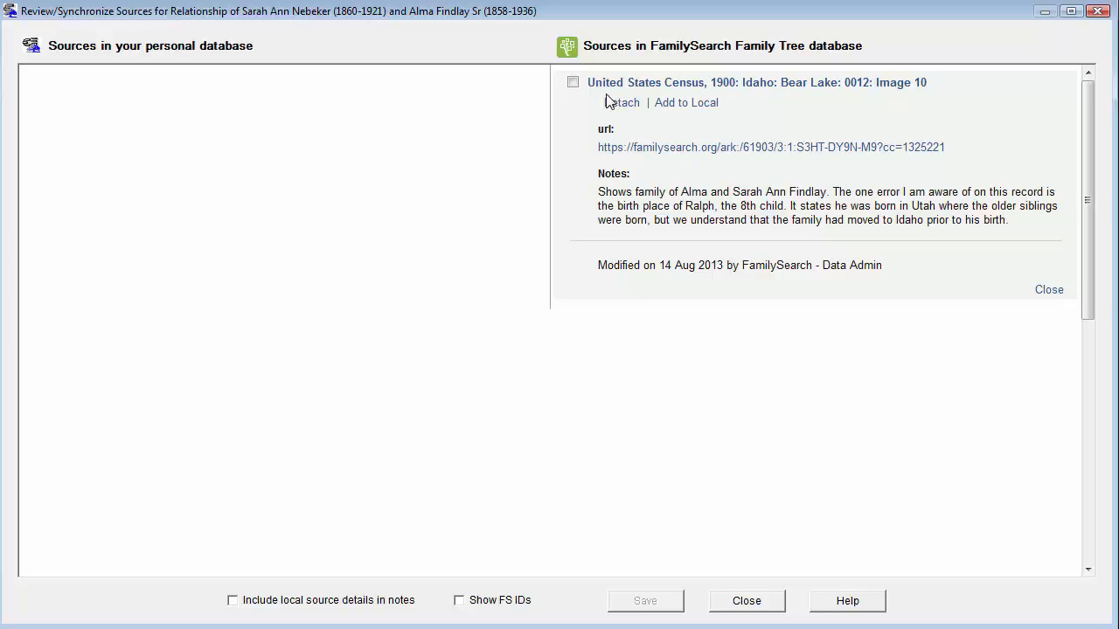
click(574, 85)
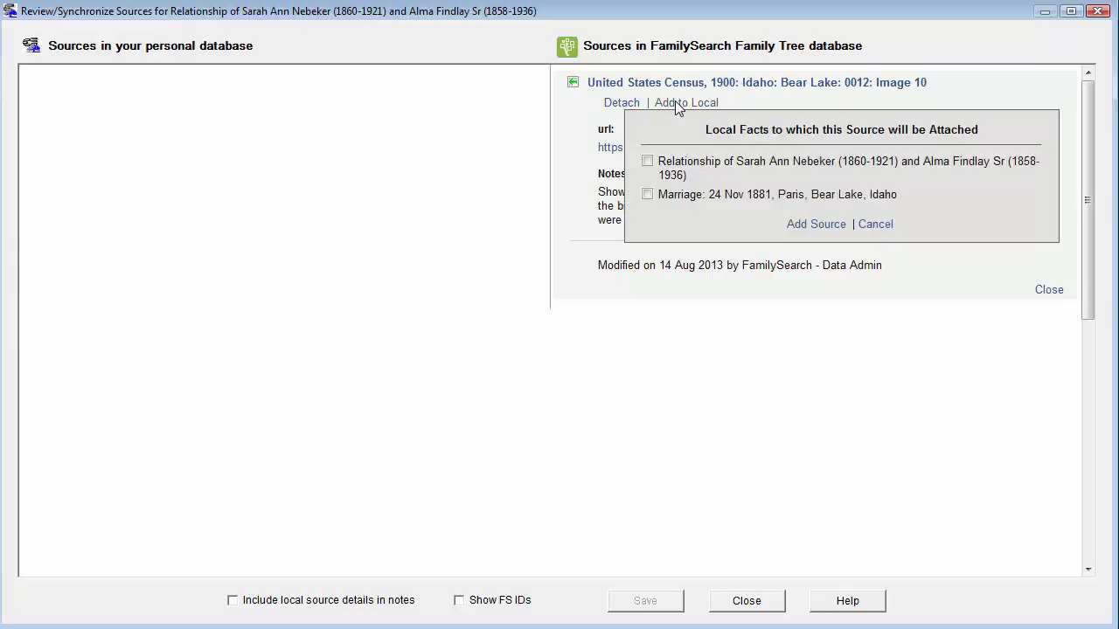
click(647, 198)
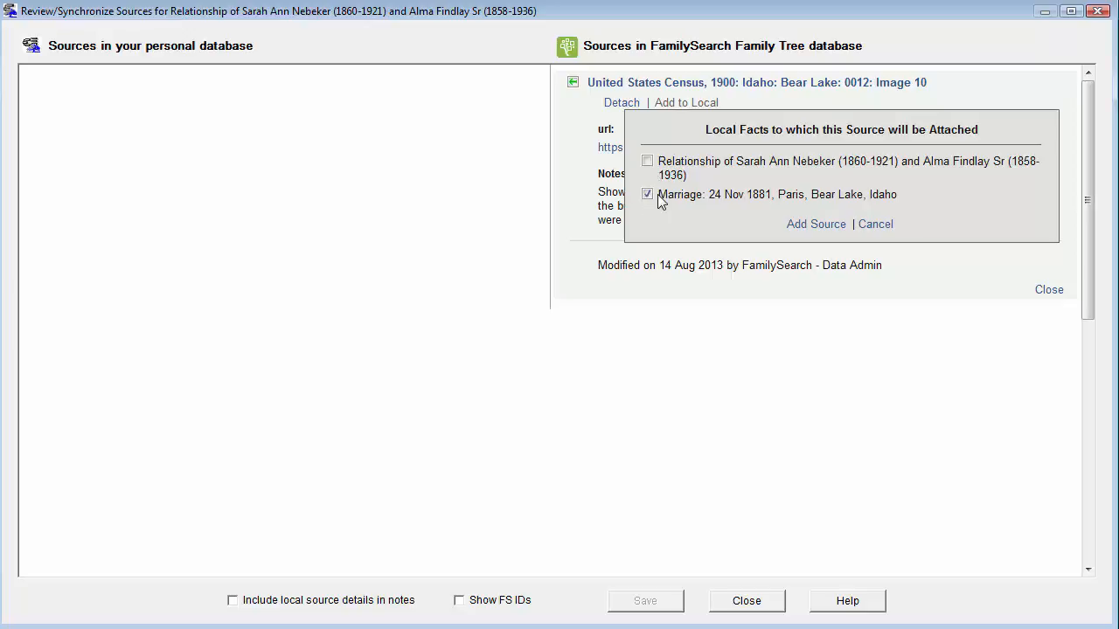
click(801, 226)
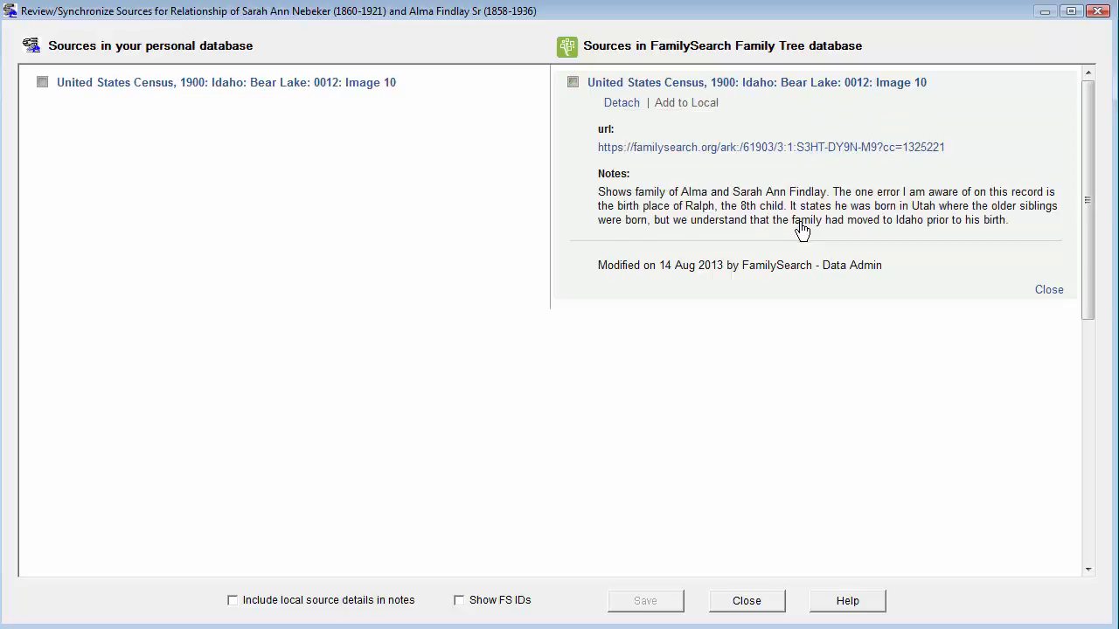
click(746, 605)
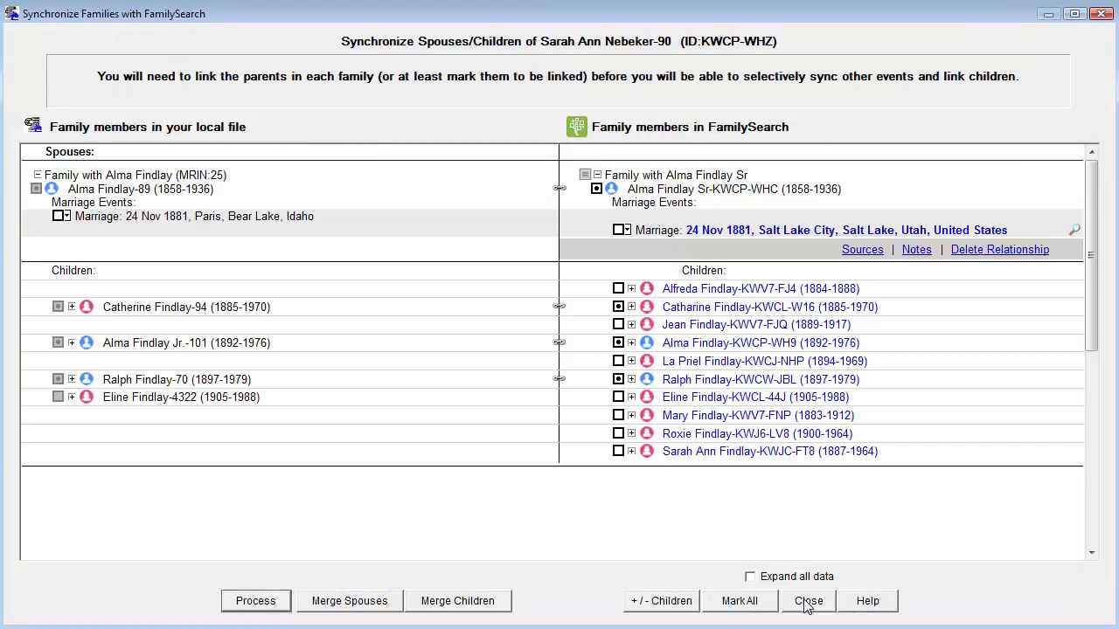
click(742, 602)
click(723, 605)
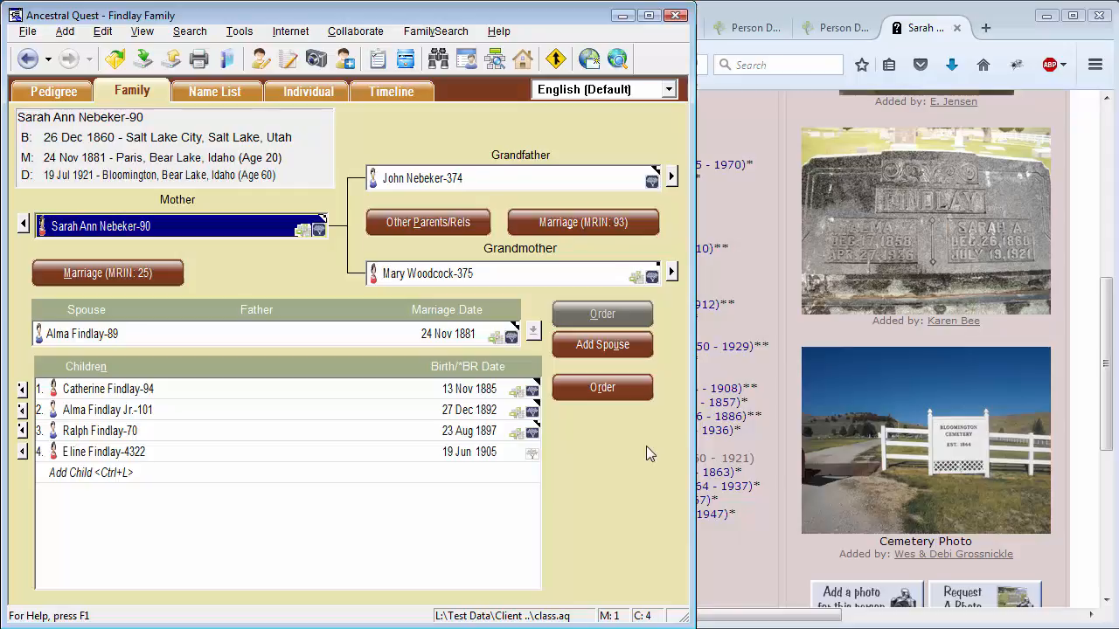
Step: Open the grandfather's FamilySearch comparison, look through his list of FamilySearch sources, and return to the family view
click(655, 184)
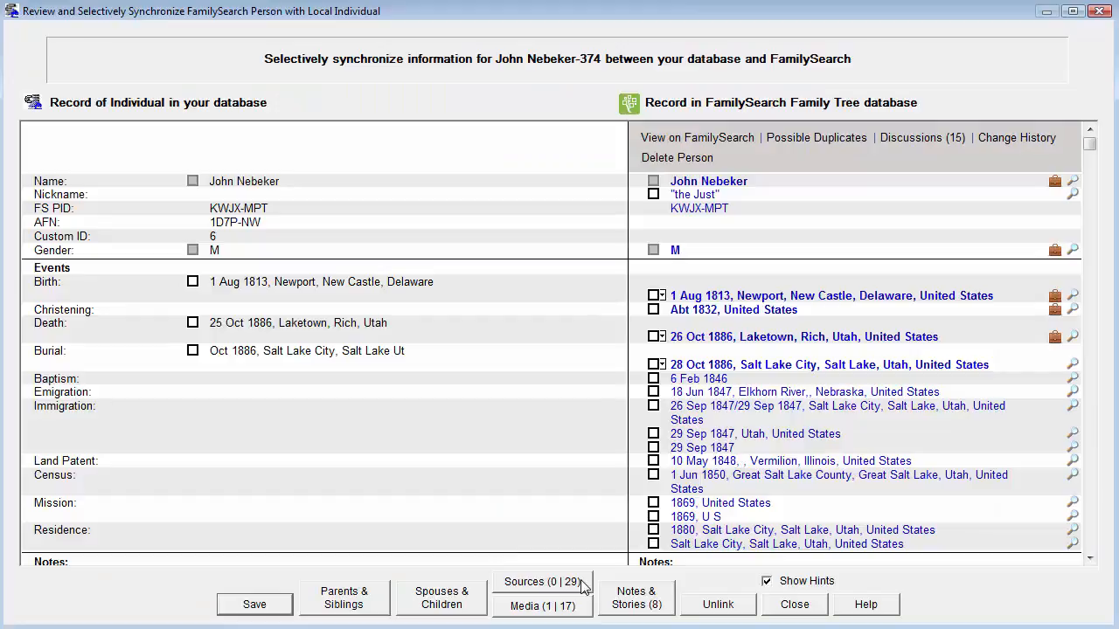
click(560, 584)
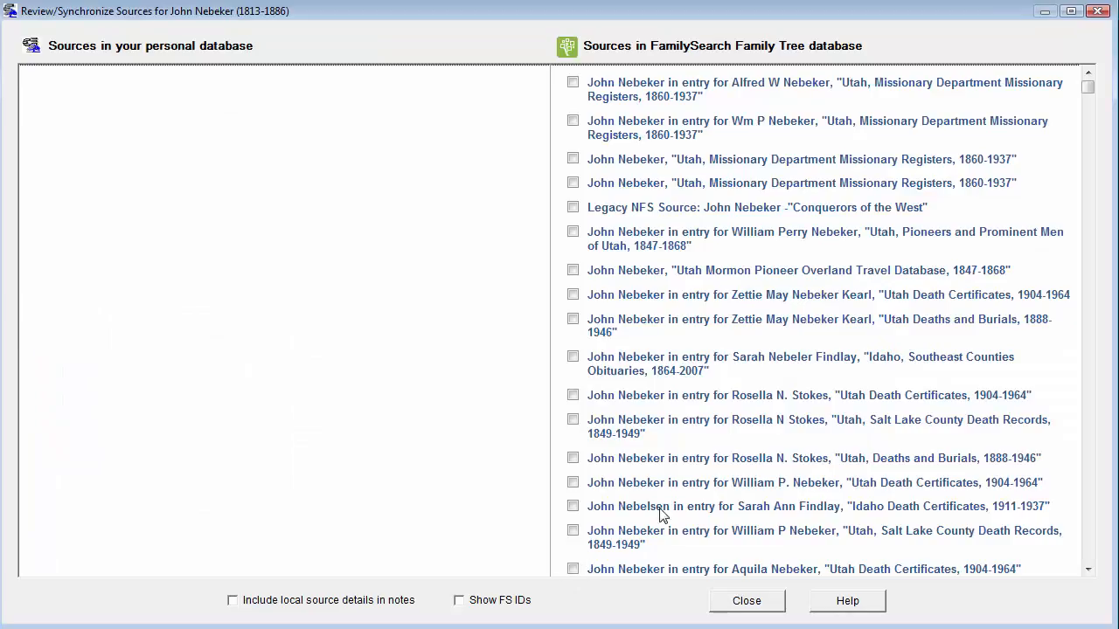
scroll(1092, 207, down, 5)
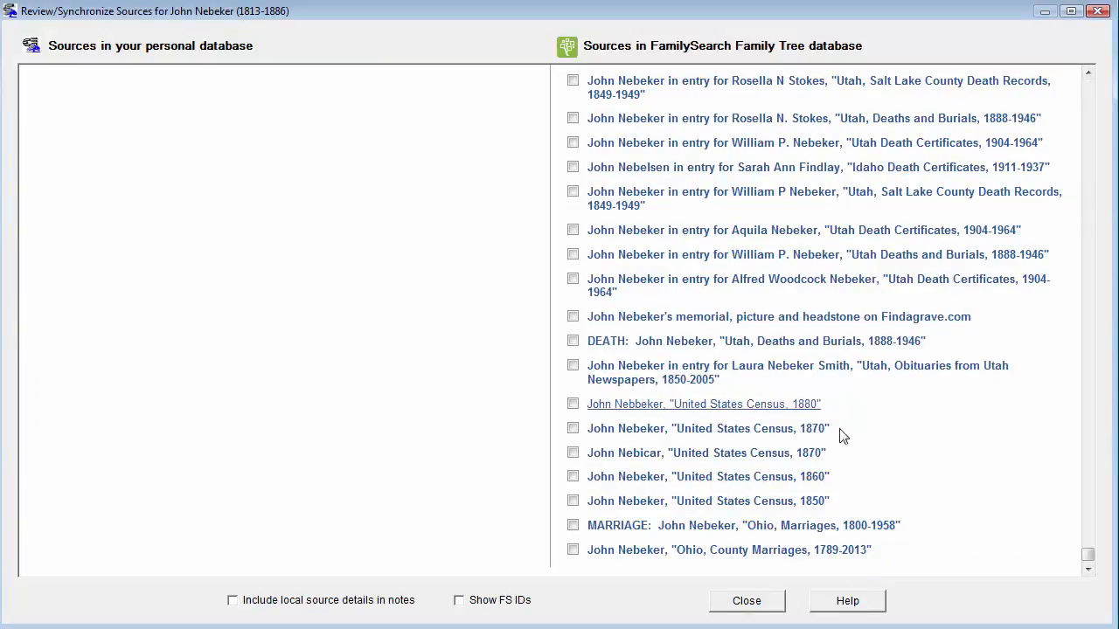
click(766, 602)
click(783, 611)
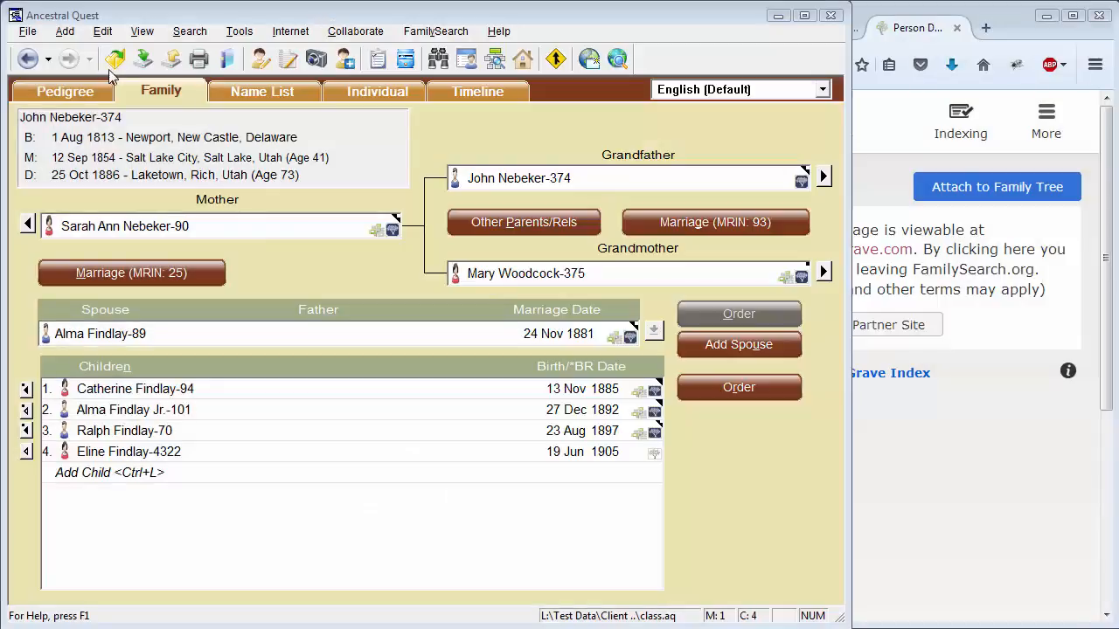
Step: Close the open family database and create a new family file named TreeTipsCase in the Client Databases folder
click(28, 31)
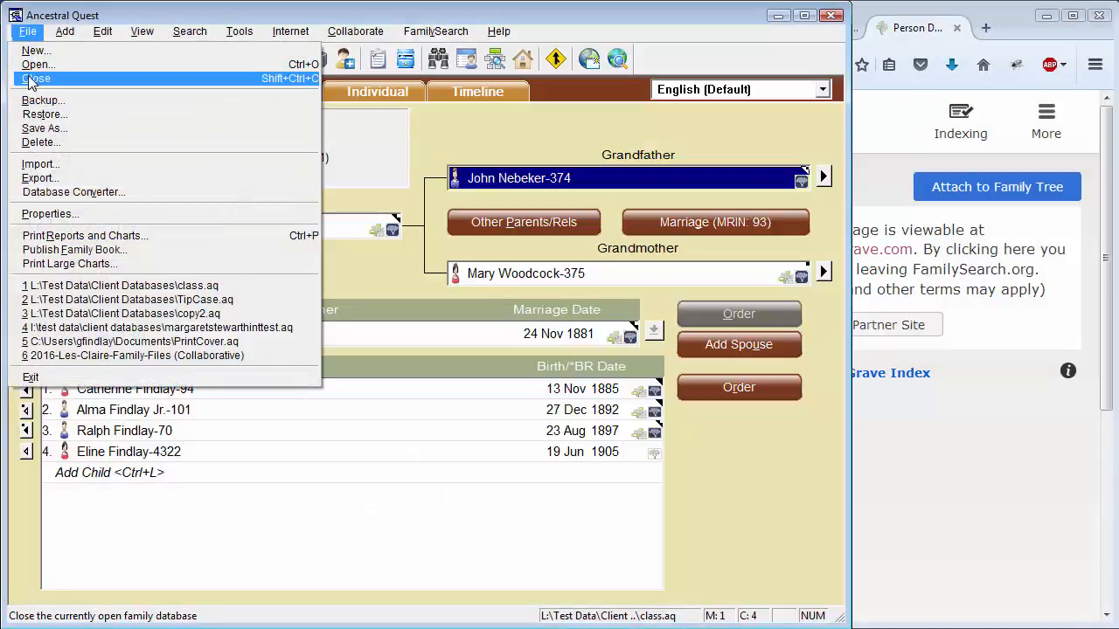
click(37, 77)
click(532, 374)
click(28, 31)
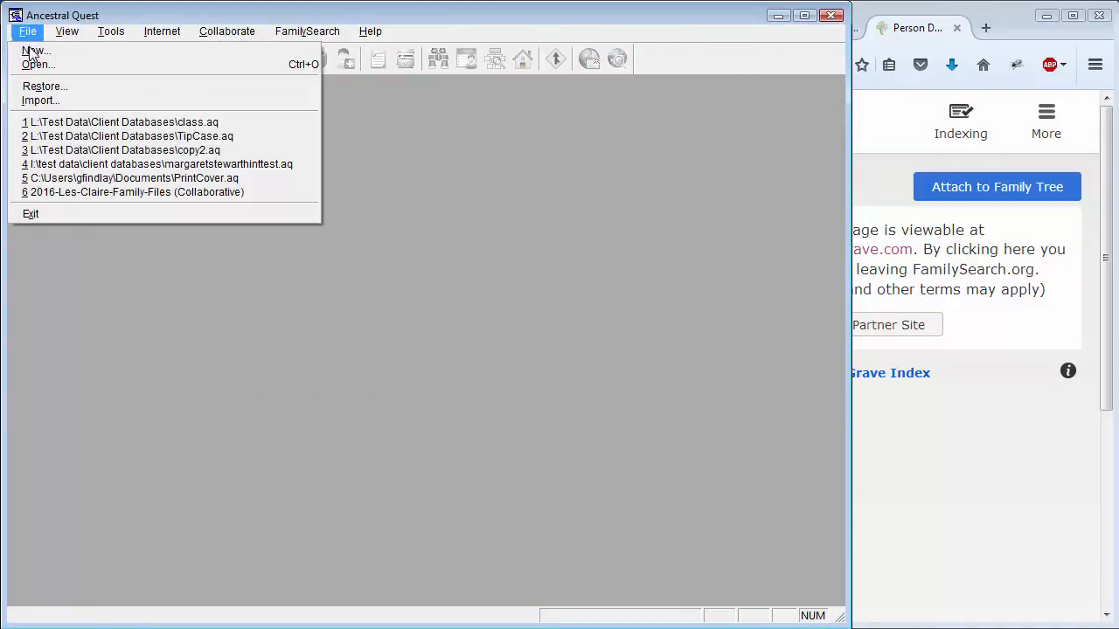
click(29, 49)
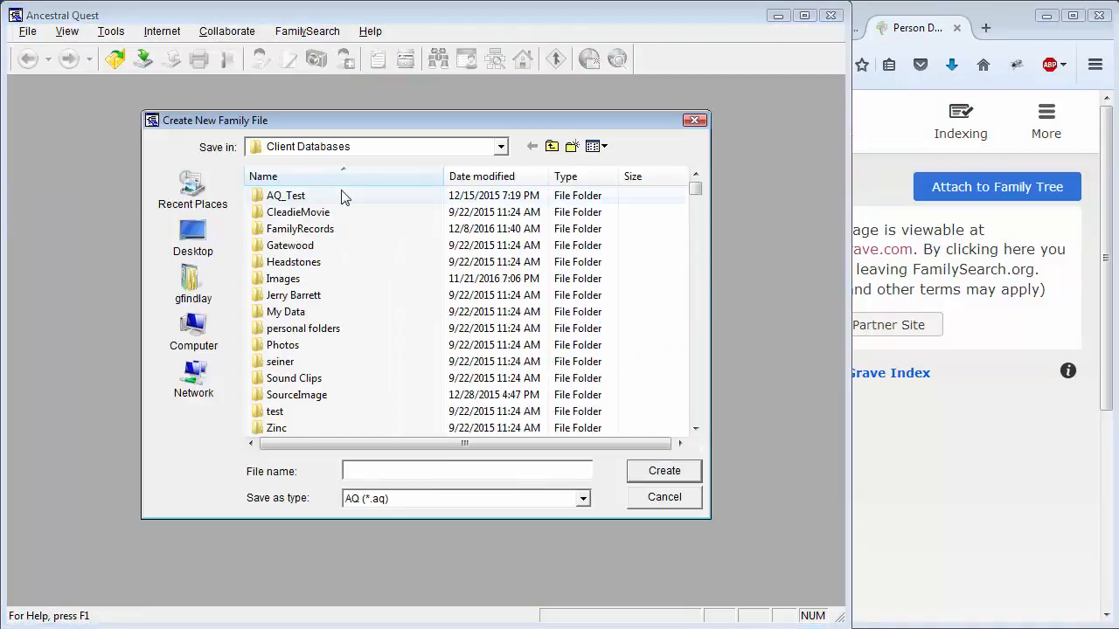
text(TreeTipsCase)
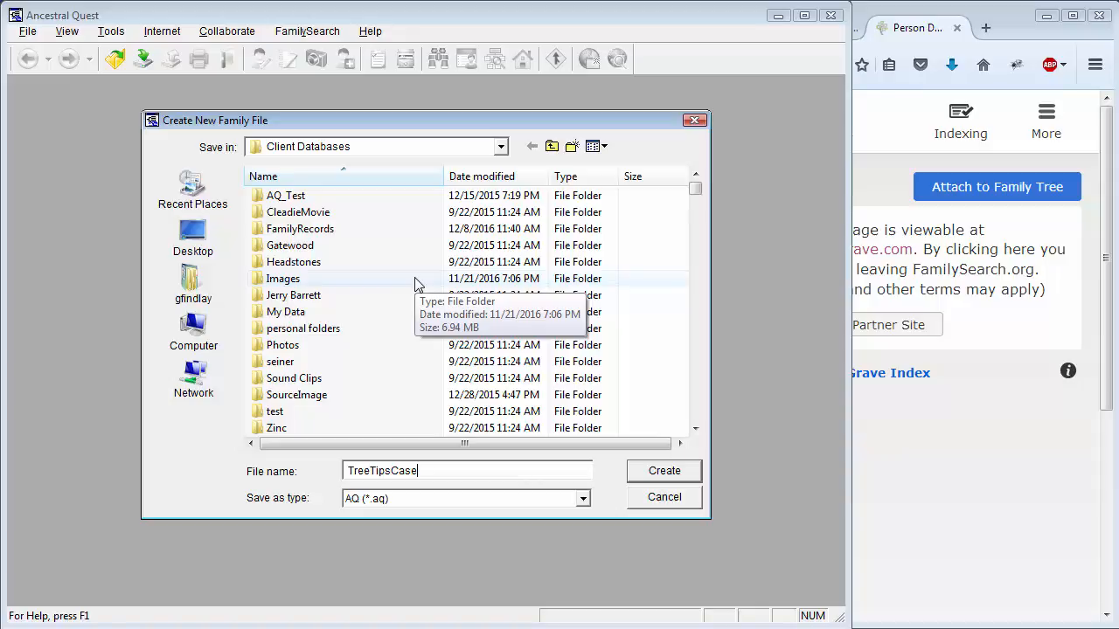
key(Return)
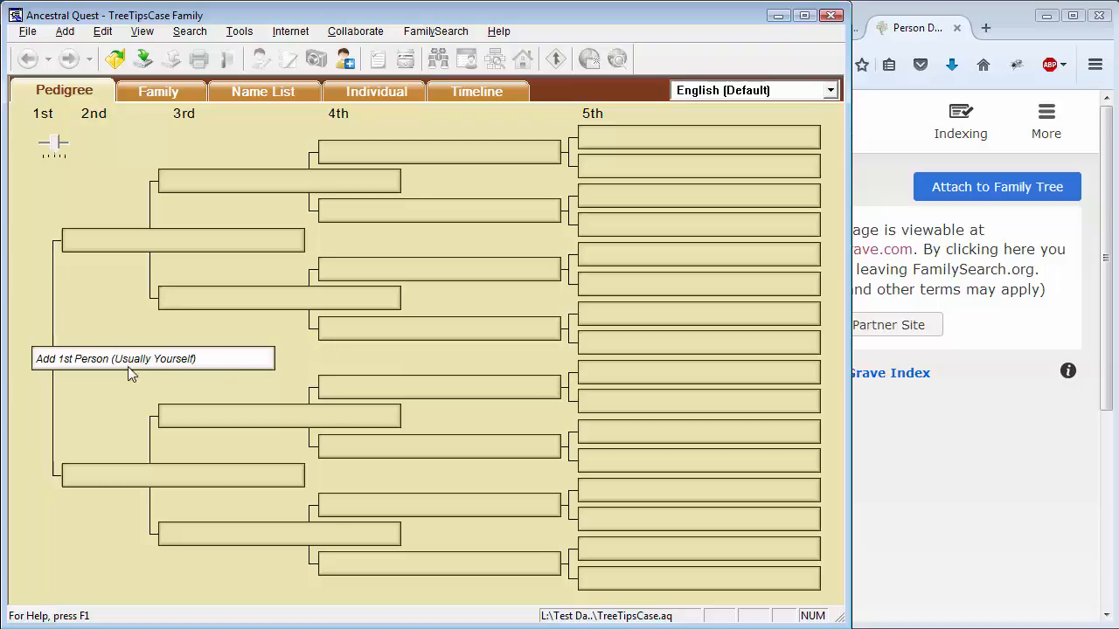
Step: Start the first person's record with his full name and birth year, and set the birth place to Bloomington, Idaho
click(96, 359)
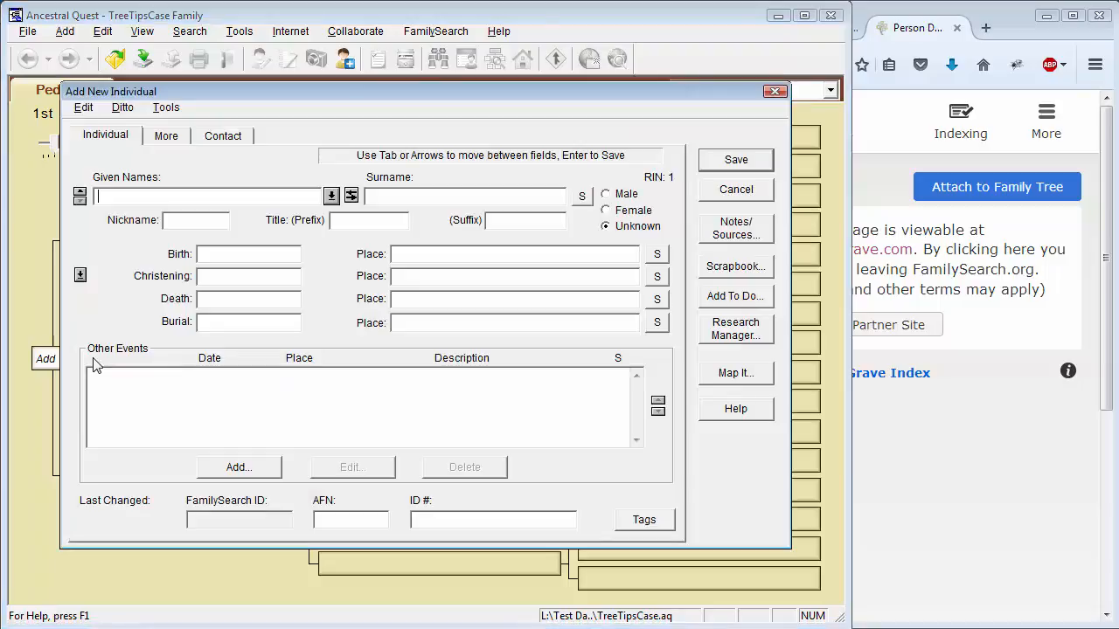
text(Ralph)
key(Tab)
text(Findlay)
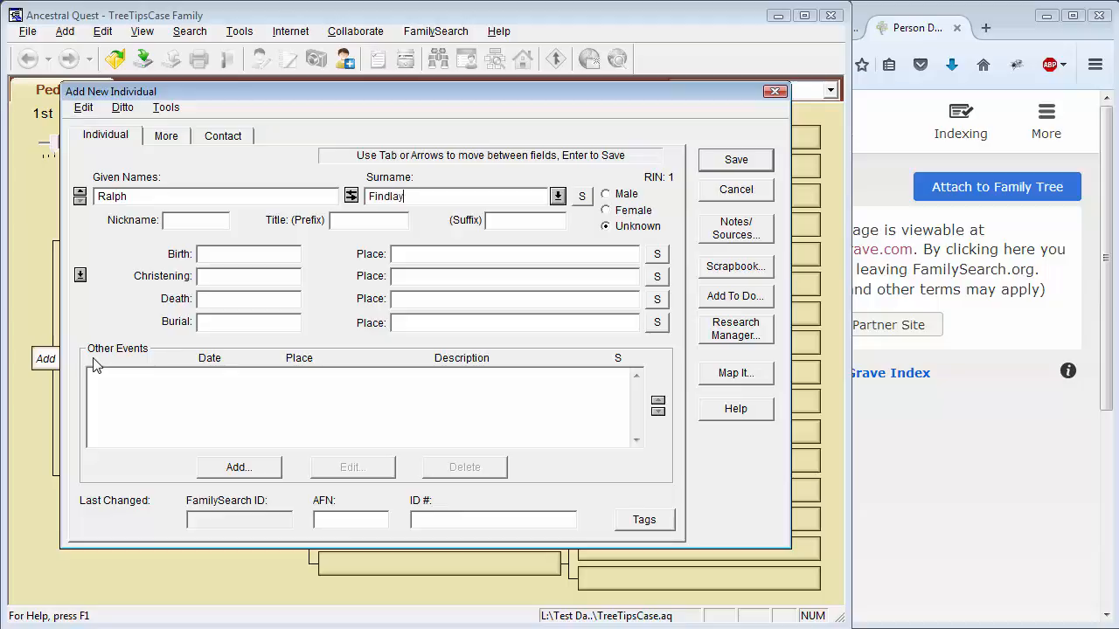
key(Tab)
key(Tab)
text(1897)
key(Tab)
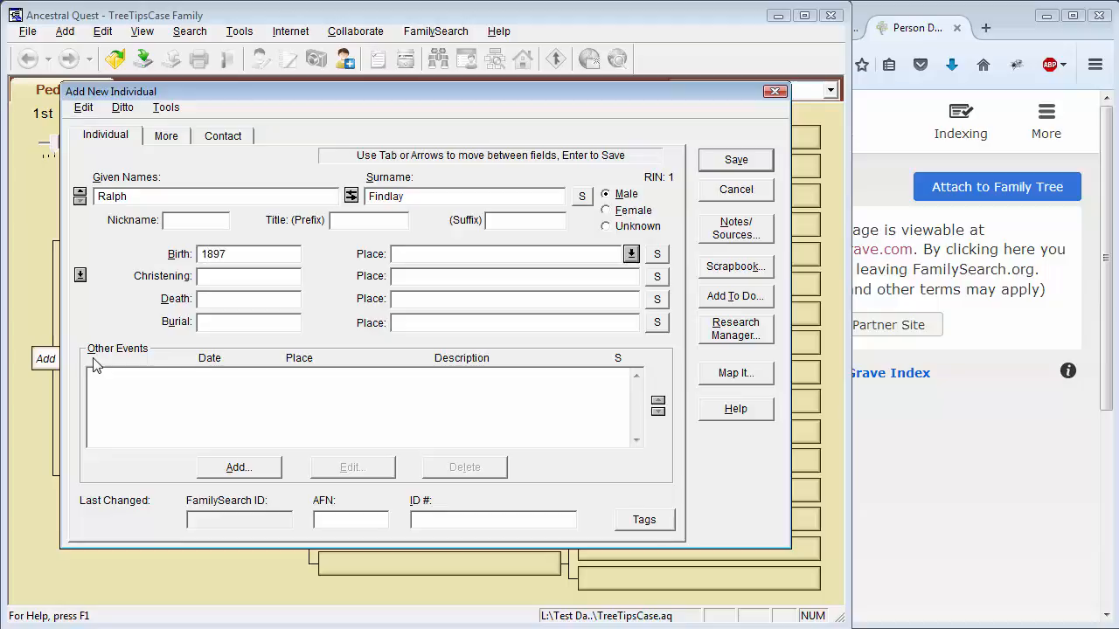
text(Bloomington, Idaho)
Step: Set the first person's death to 1979 in Salt Lake City, Utah, and save the record
key(Tab)
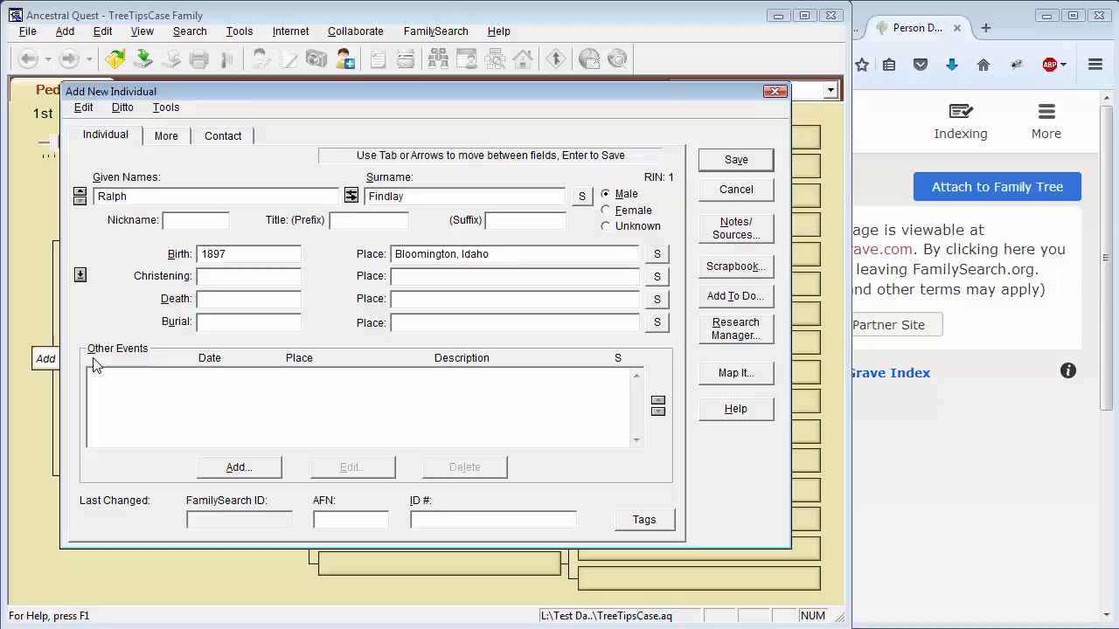
text(1979)
key(Tab)
text(Salt Lake City, Utah)
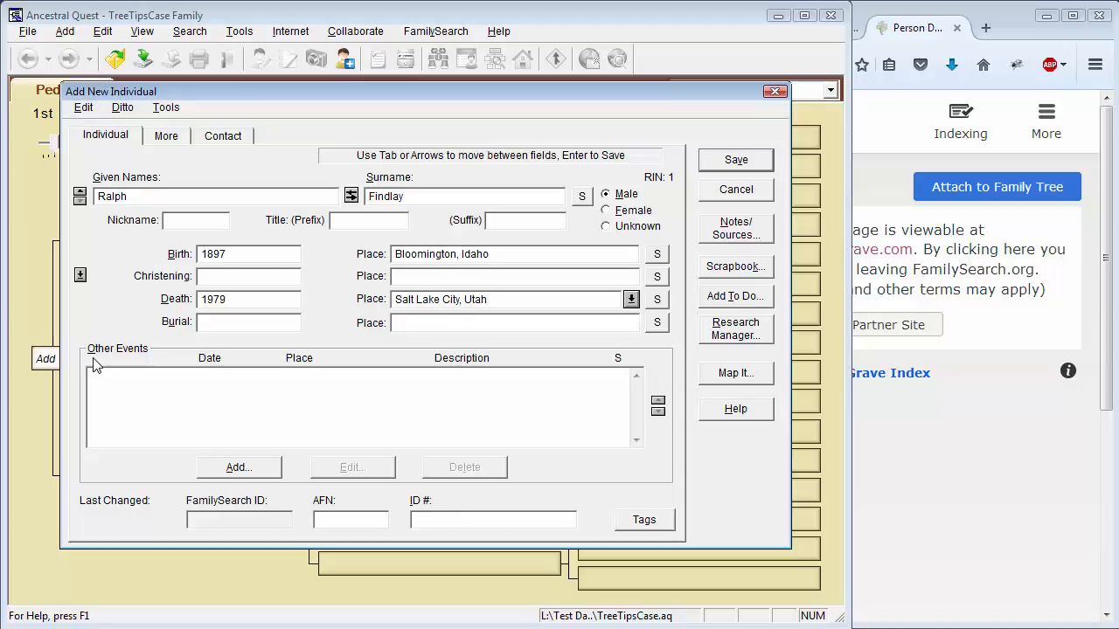
click(737, 160)
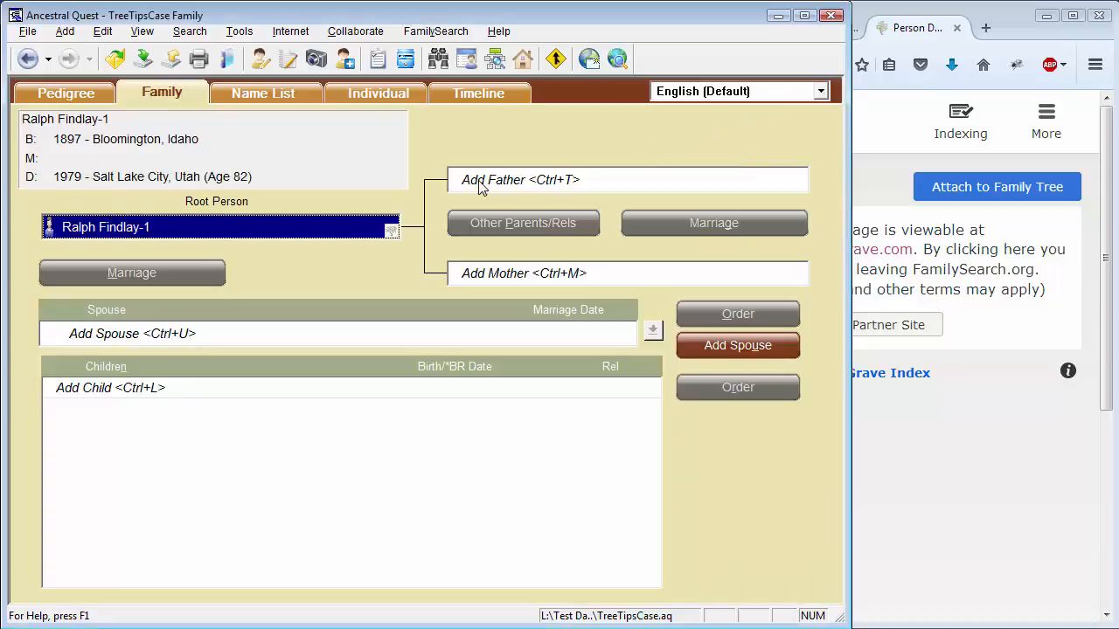
Step: Turn off the FamilySearch hints and turn on the MyHeritage and FindMyPast hints
click(142, 32)
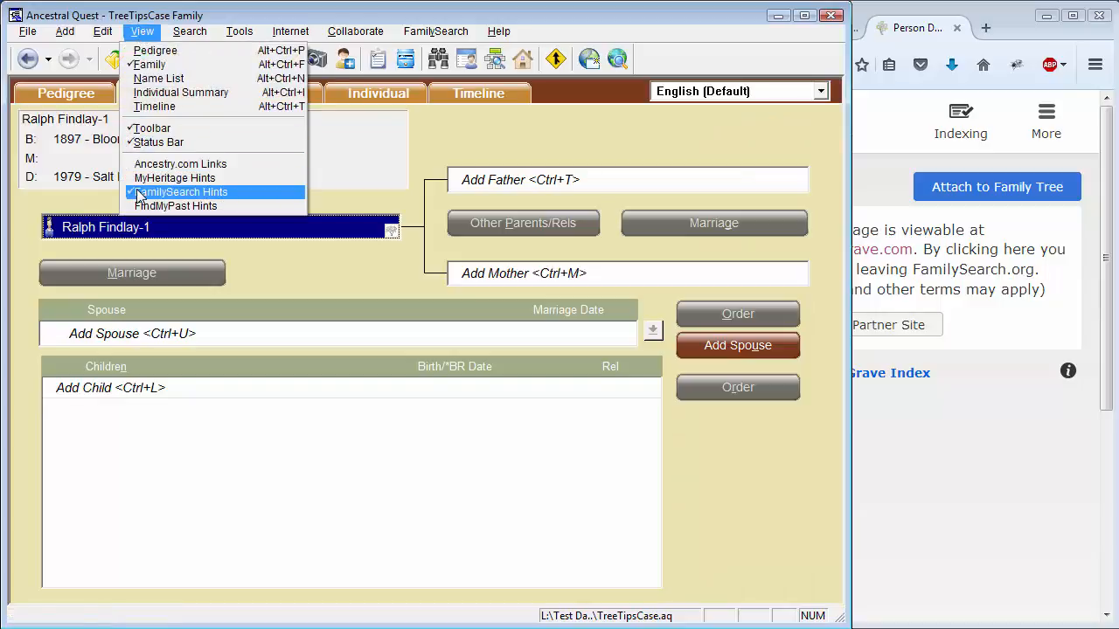
click(137, 192)
click(140, 31)
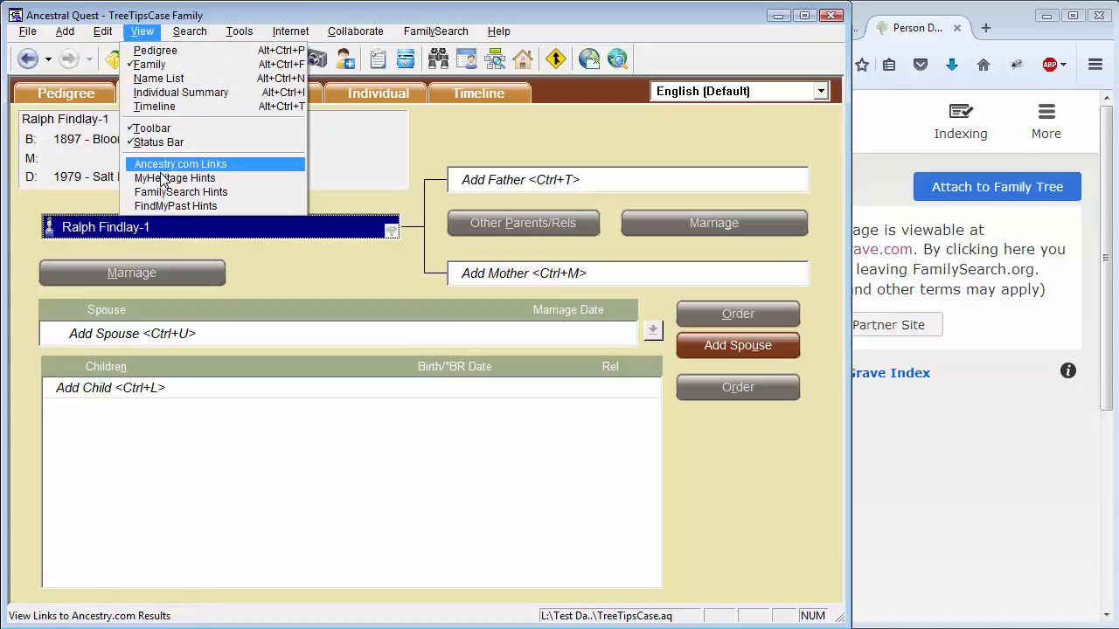
click(161, 179)
click(142, 31)
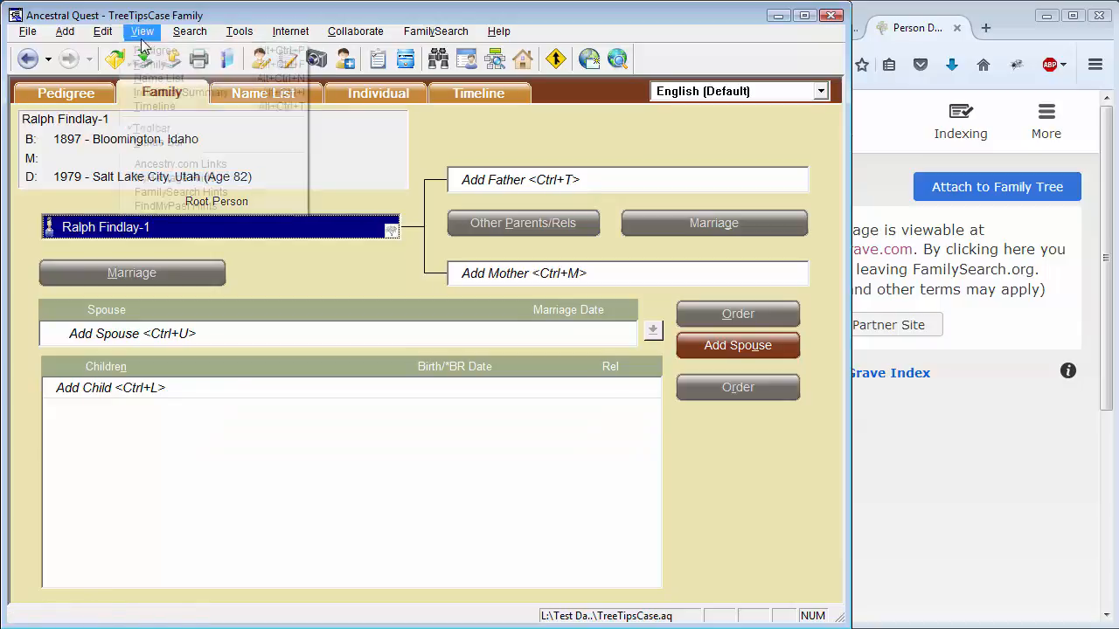
click(153, 206)
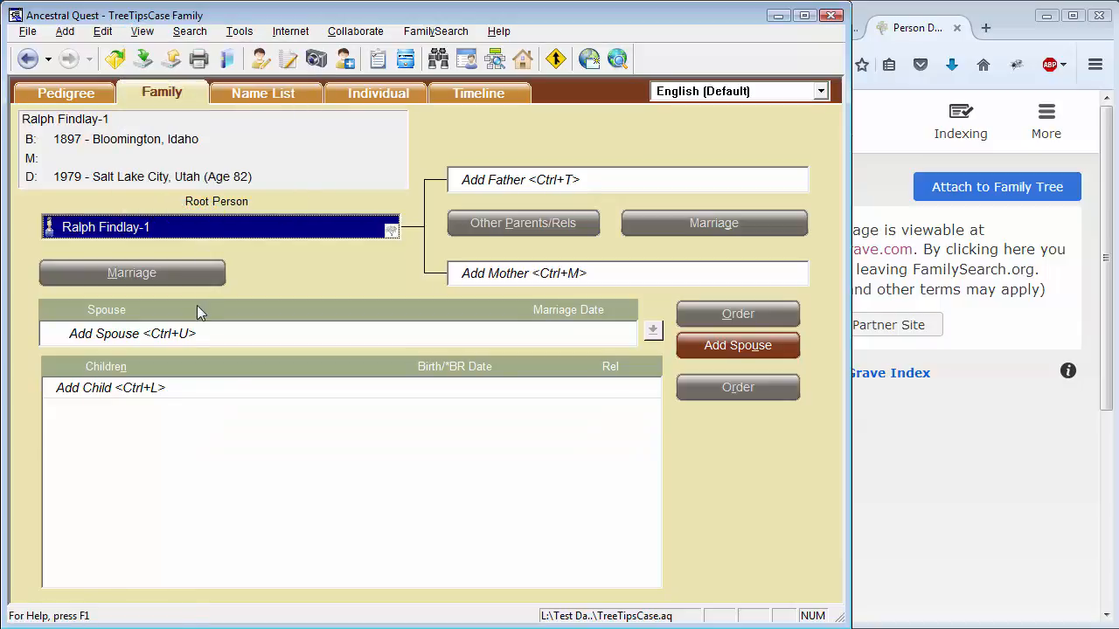
Step: Start a spouse record for the root person with her full name and birth year, and set the birth place to Garden City, Utah
click(173, 339)
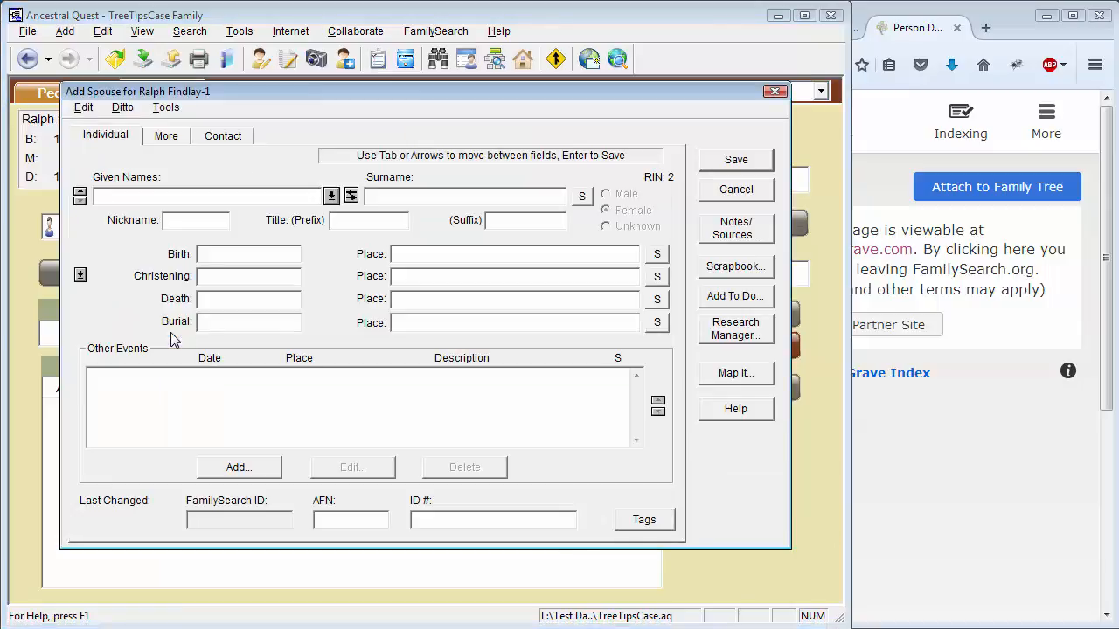
text(Lillian)
key(Tab)
text(Farner)
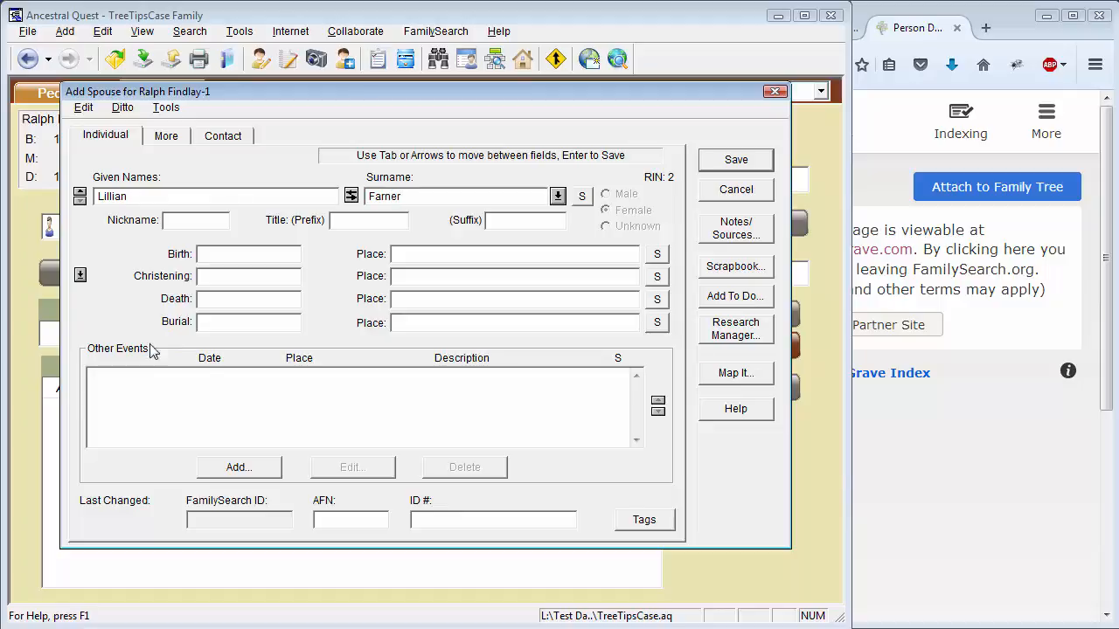
click(215, 254)
text(1900)
key(Tab)
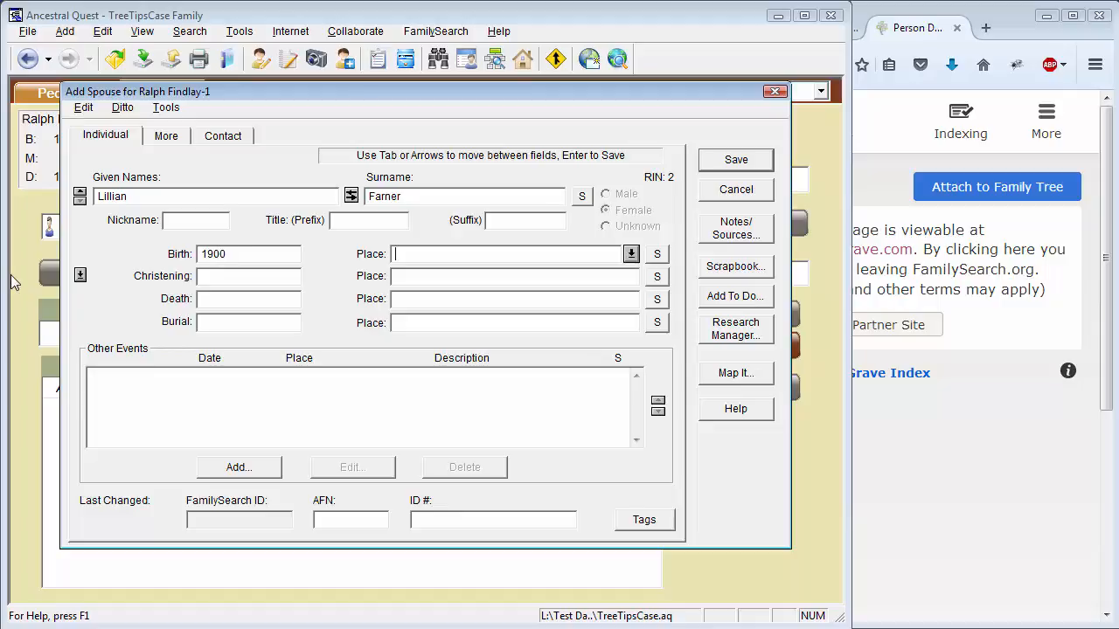
text(Garden City, U)
Step: Set the spouse's death to 1976 in Salt Lake City, Utah, and save her record and the marriage without further details
key(Tab)
key(Tab)
key(Tab)
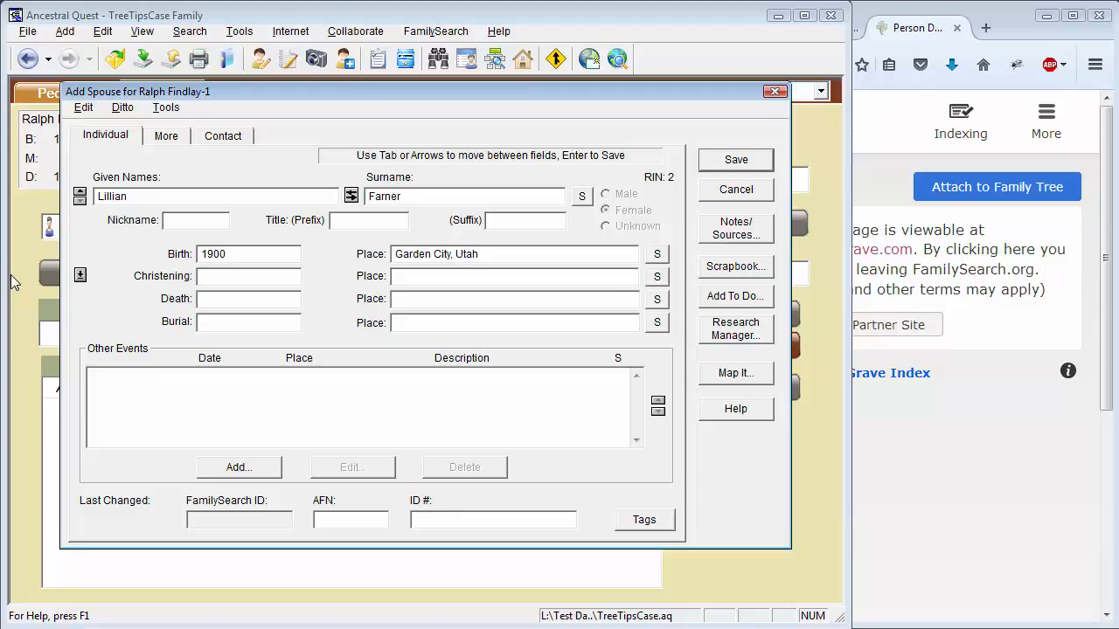
text(1976)
key(Tab)
text(S)
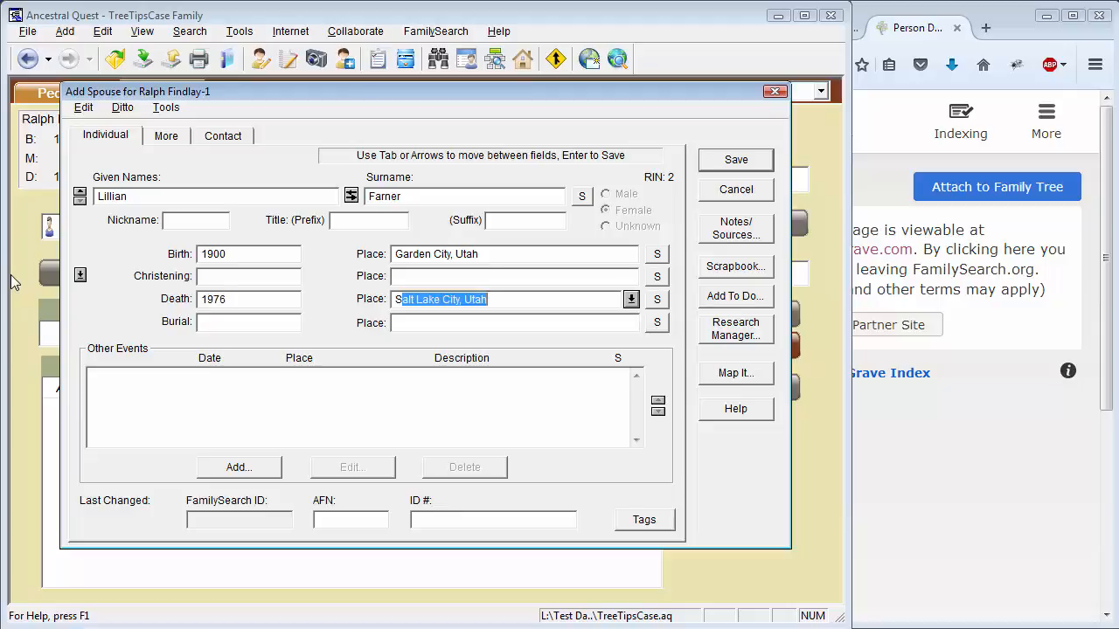
key(Return)
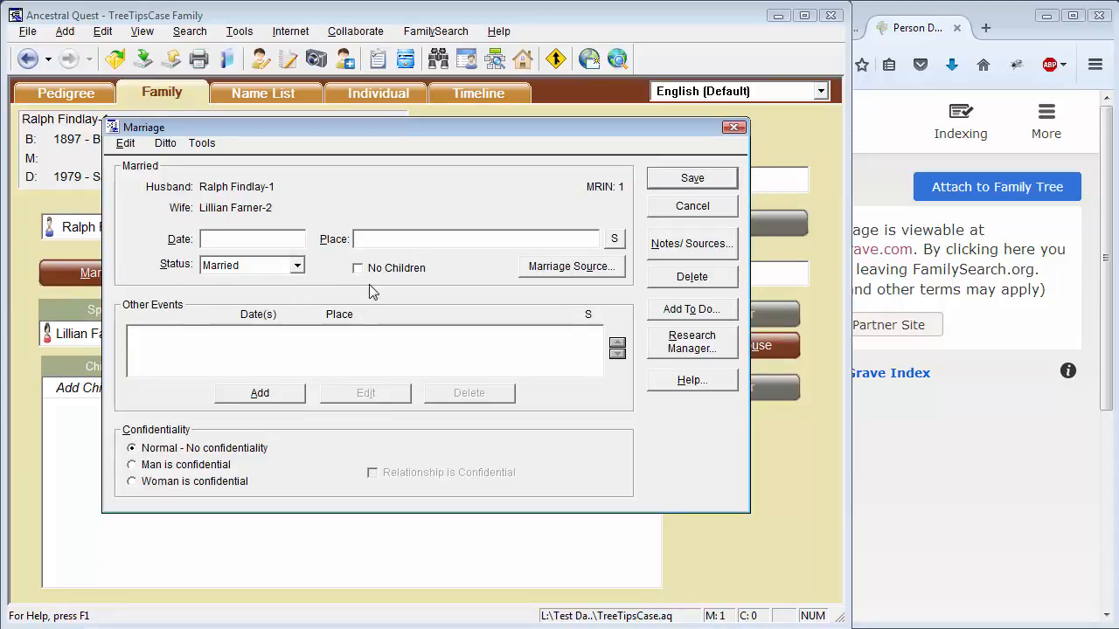
click(691, 178)
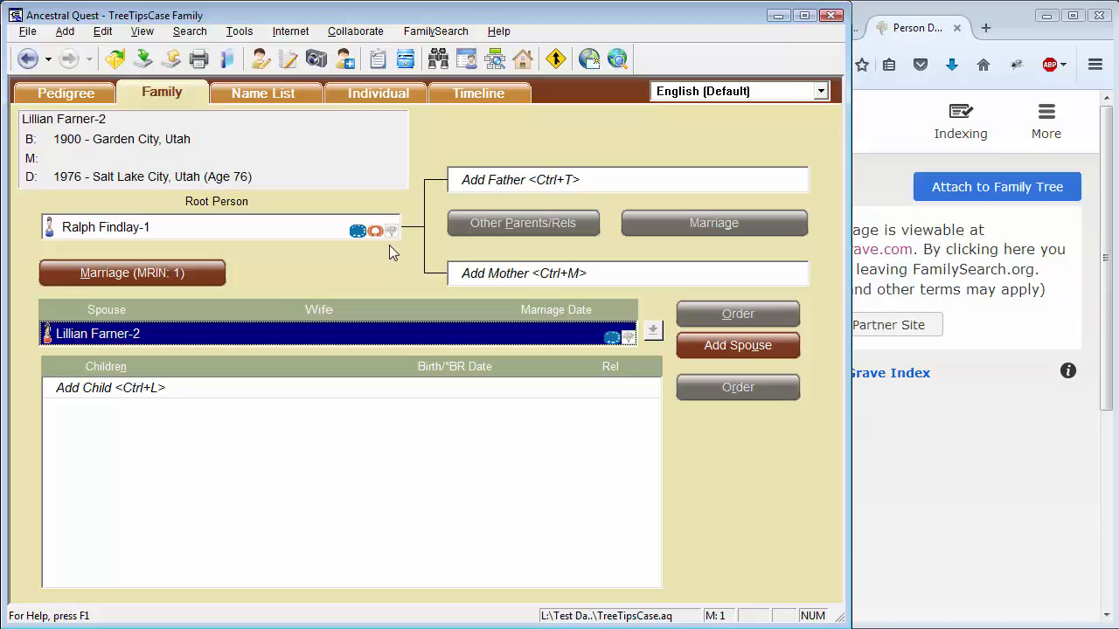
Step: Open the root person's MyHeritage matches, review the Social Security Death Index record match, and switch back to Ancestral Quest
mouse_move(379, 236)
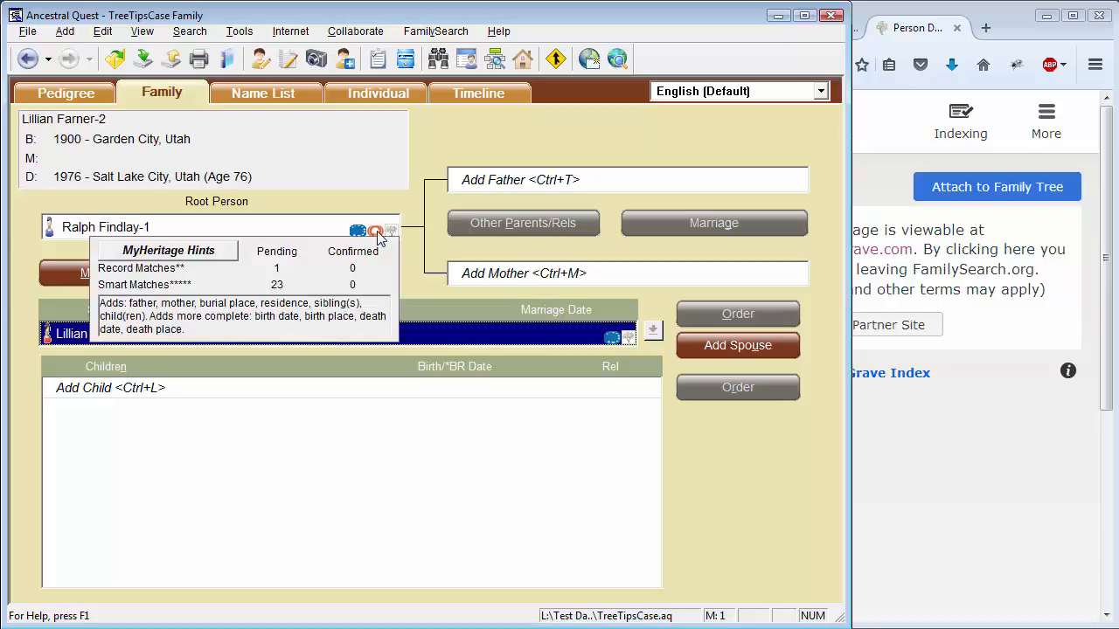
click(293, 286)
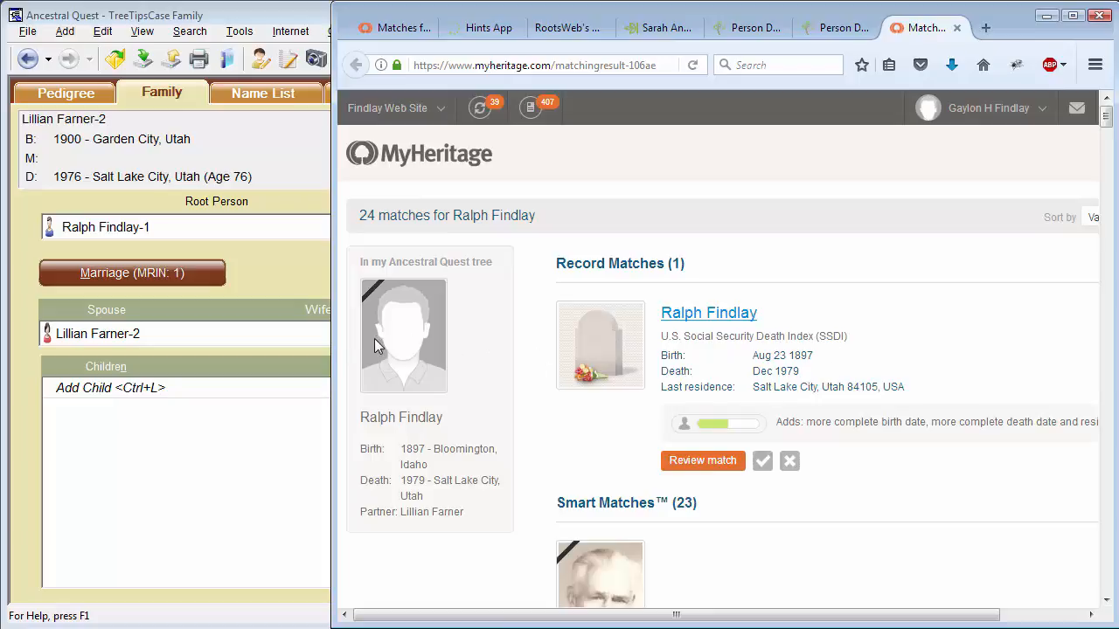
drag(338, 345, 490, 348)
click(385, 283)
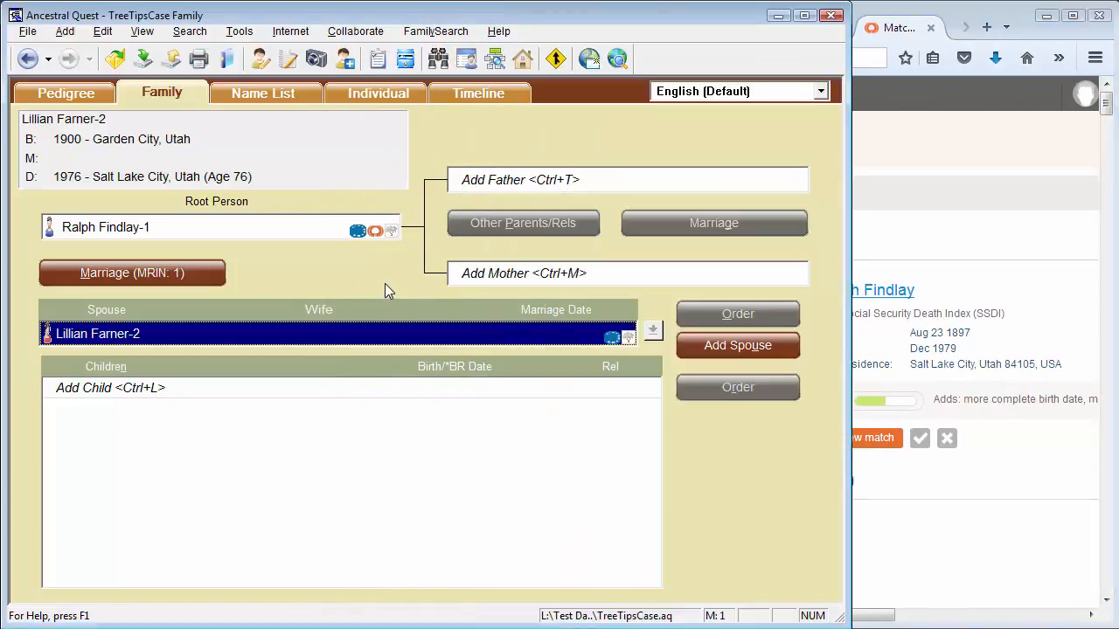
Step: Open the root person for editing and add the day and month from the MyHeritage record match to his birth date
click(187, 227)
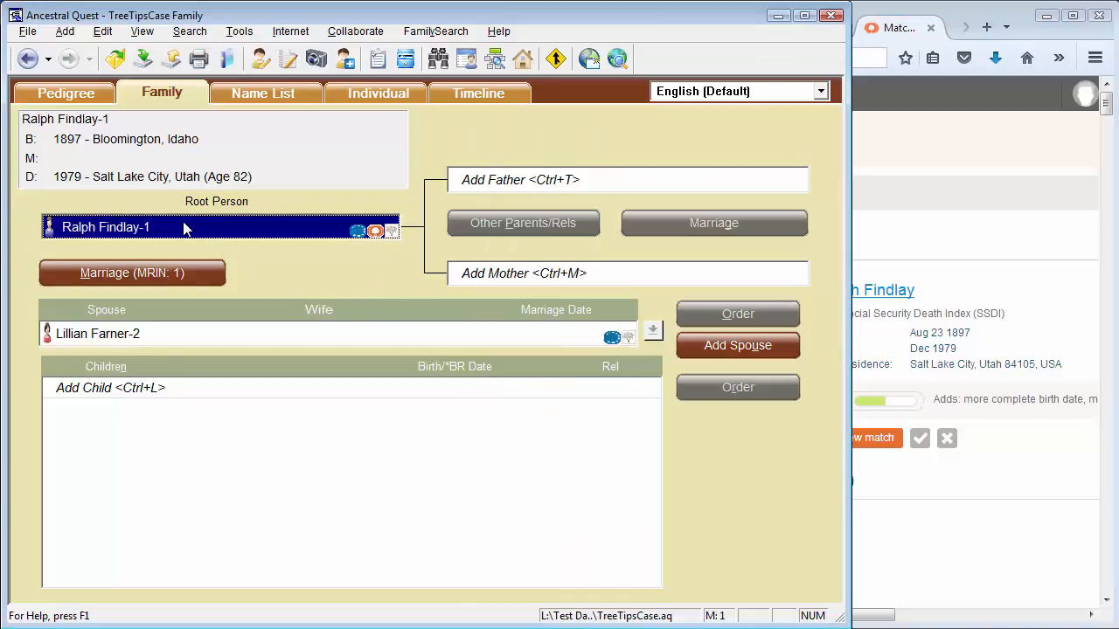
click(260, 59)
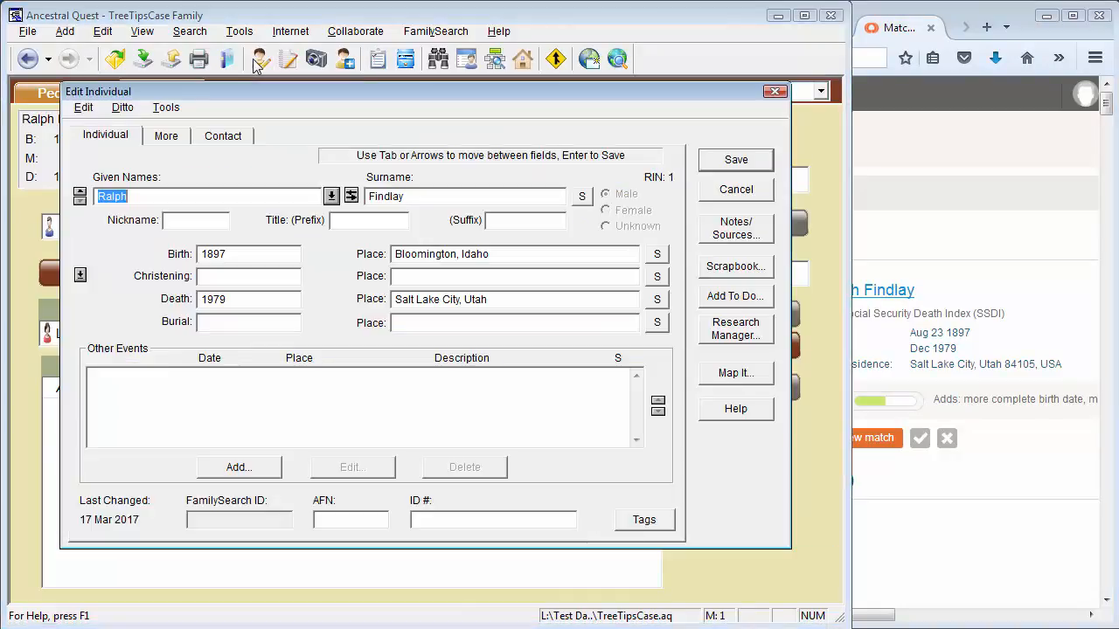
click(201, 253)
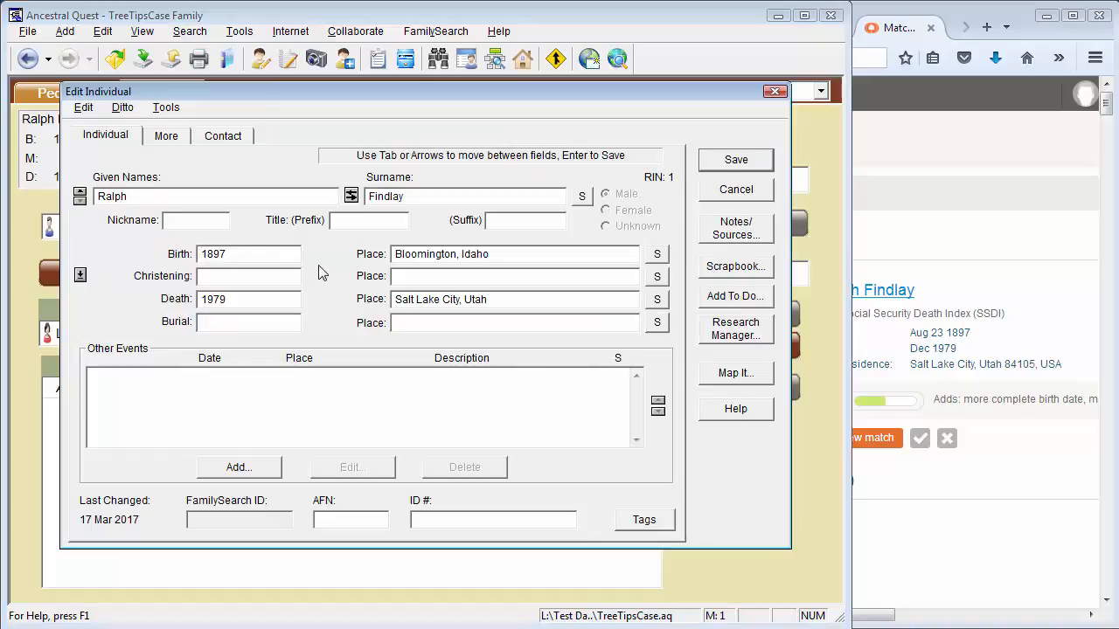
text(23 Aug)
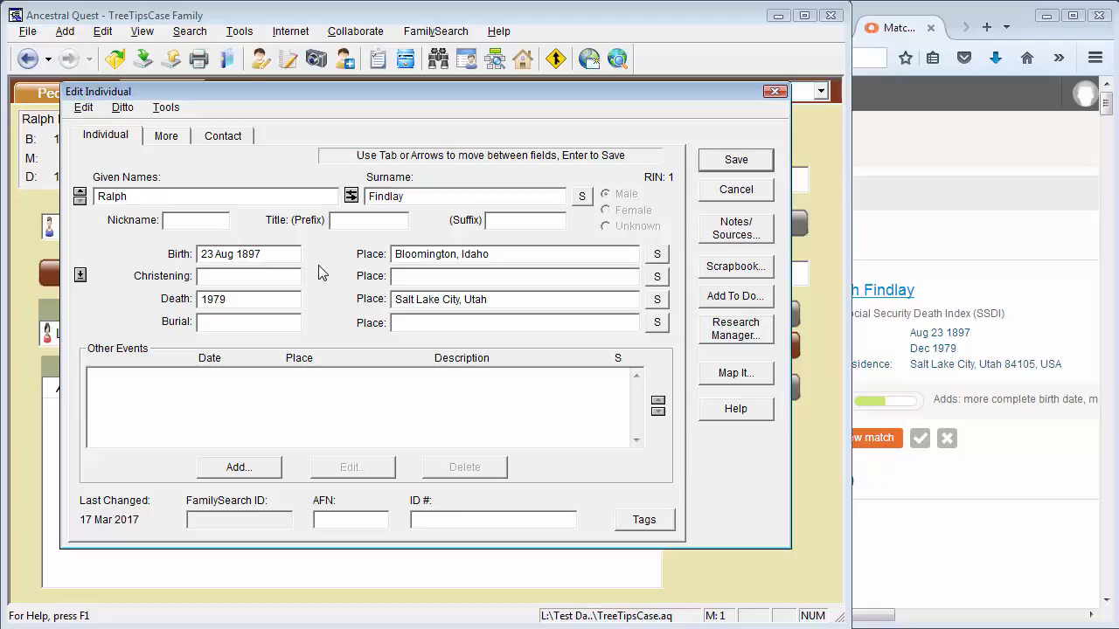
Step: Set the root person's death date to Dec 1979 and save the edited record
key(Tab)
key(Tab)
key(Tab)
key(Tab)
key(Home)
text(Dec)
click(719, 167)
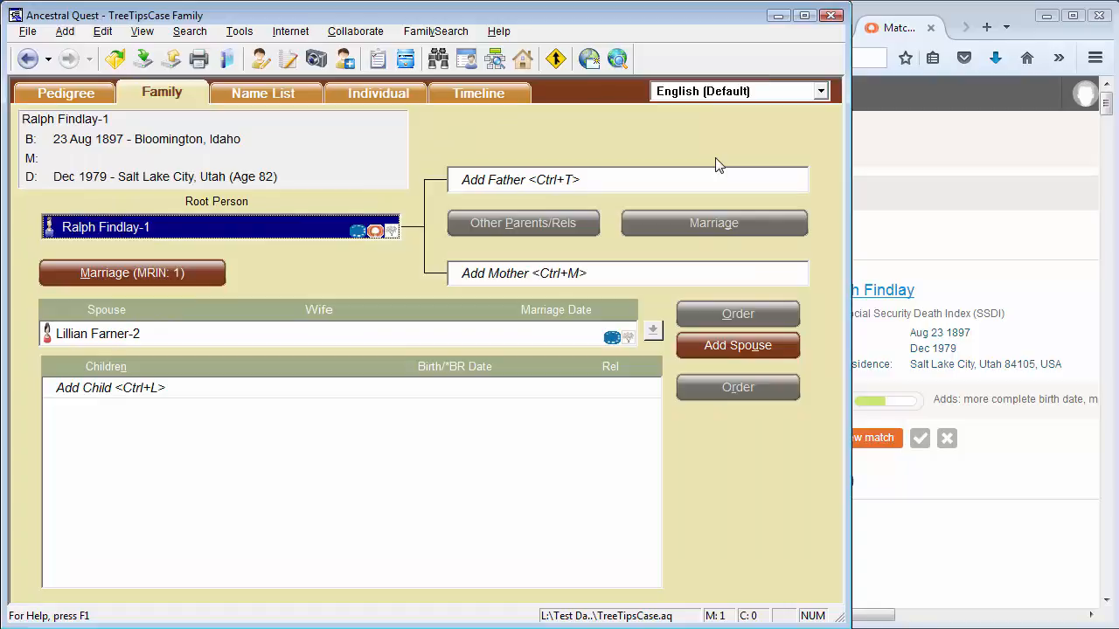
Step: Open the root person's Findmypast hints and view the record image for the 1919 United States Marriages hint
click(357, 231)
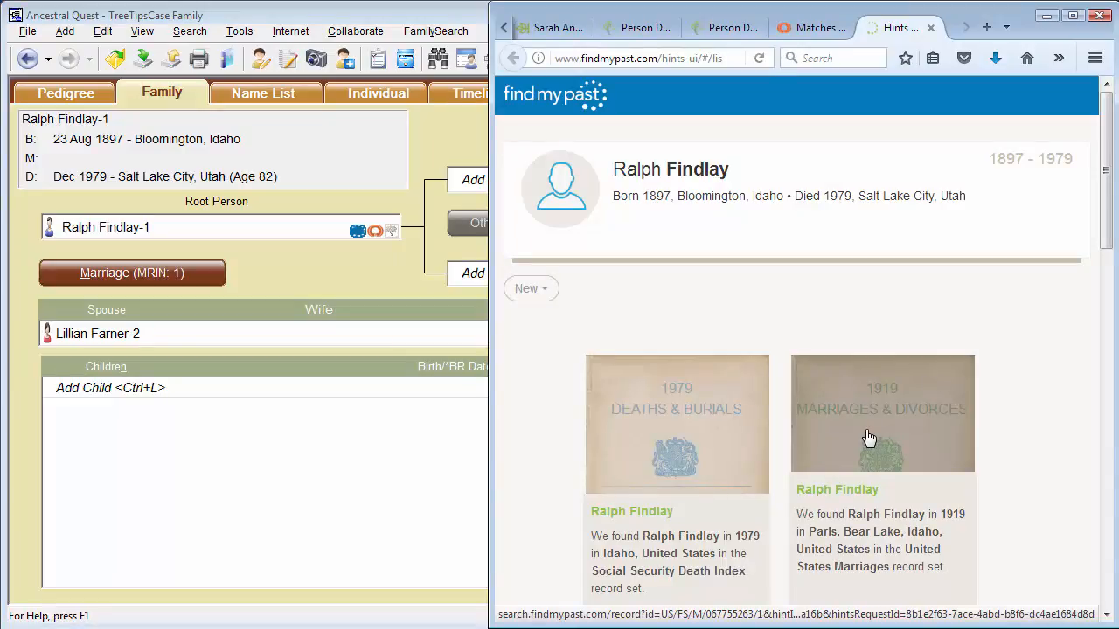
click(868, 438)
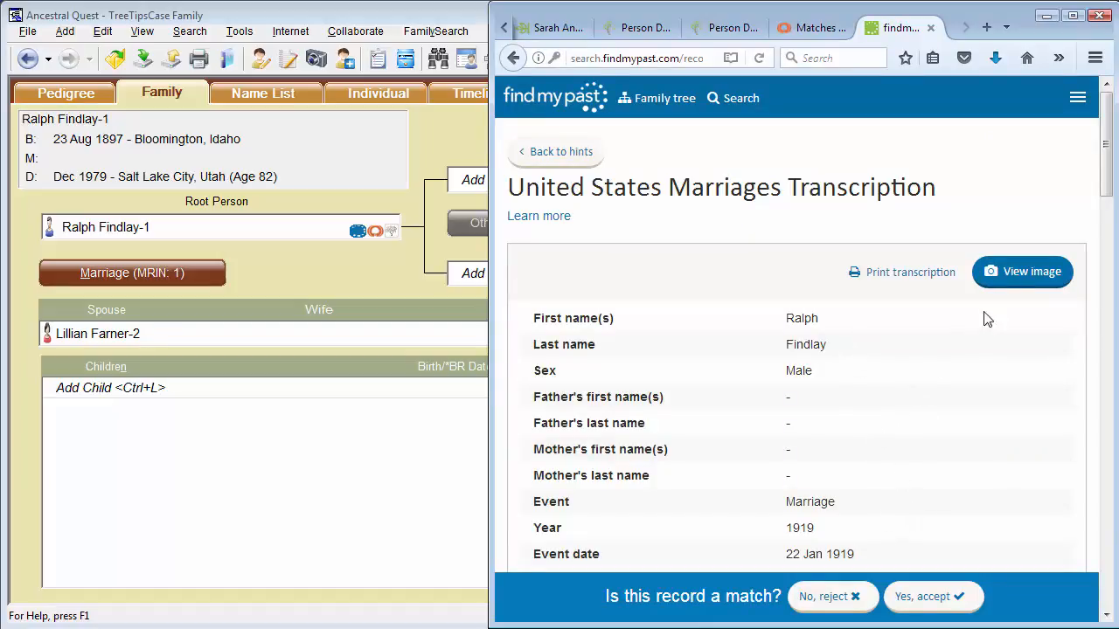
click(1023, 272)
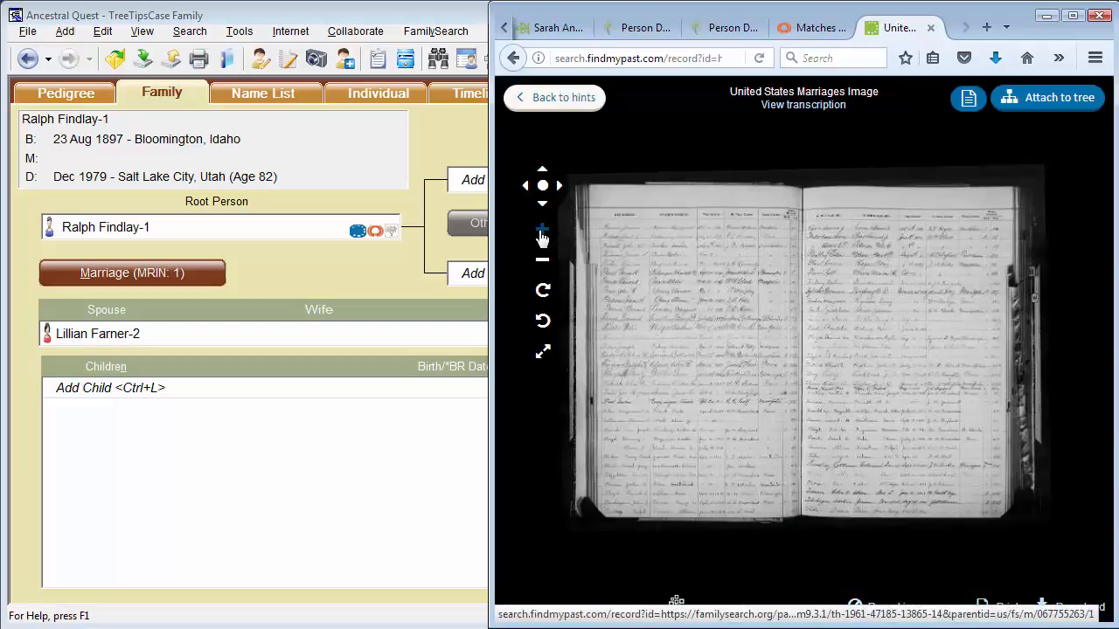
Step: Enlarge the Findmypast marriage register image and examine the root couple's entry for the marriage date and place
click(542, 232)
click(542, 232)
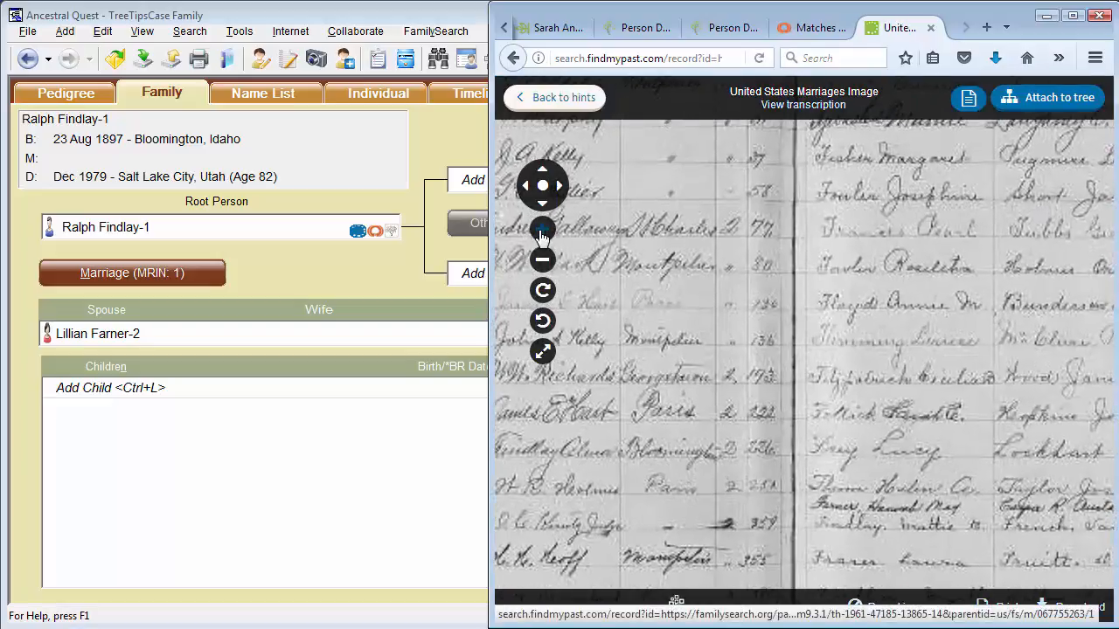
drag(674, 372, 976, 314)
drag(795, 351, 1026, 367)
drag(719, 348, 881, 361)
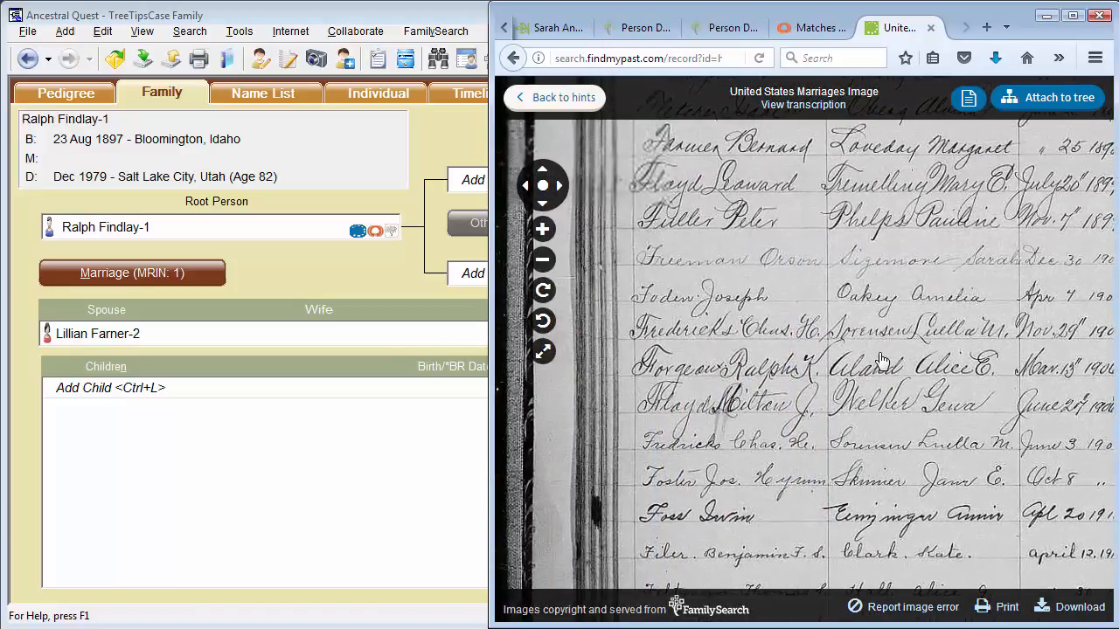
scroll(817, 350, down, 5)
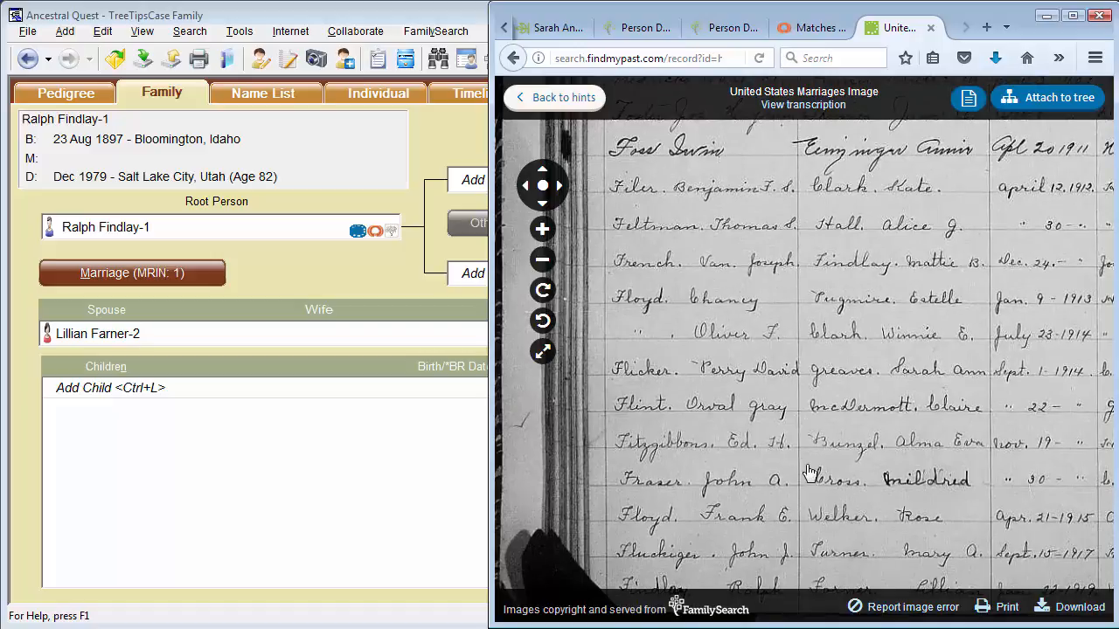
scroll(809, 480, down, 1)
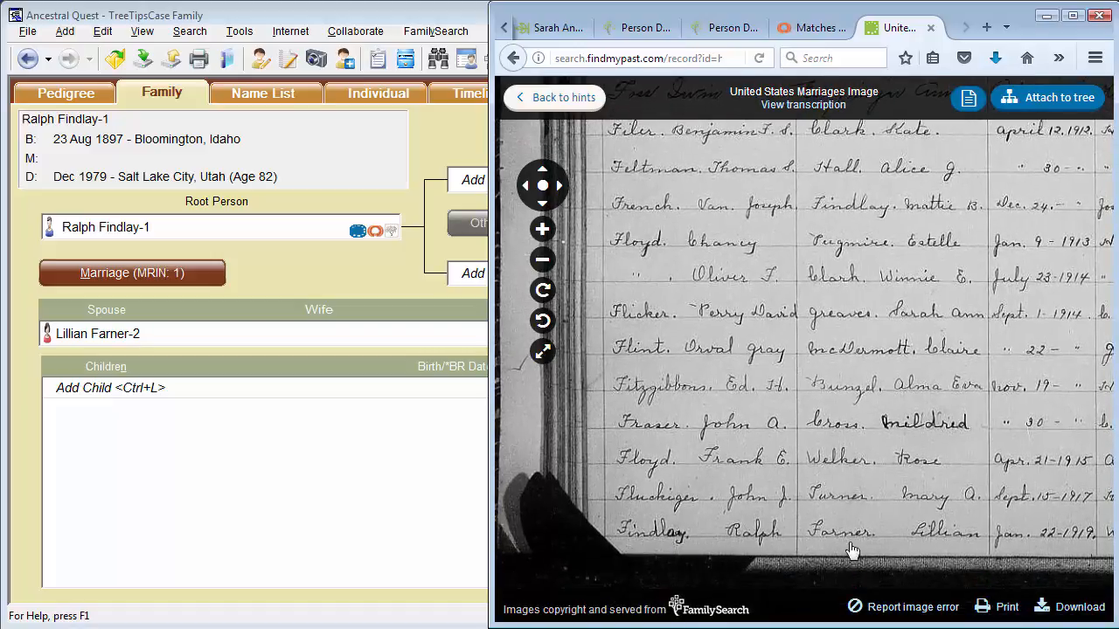
drag(887, 499, 660, 438)
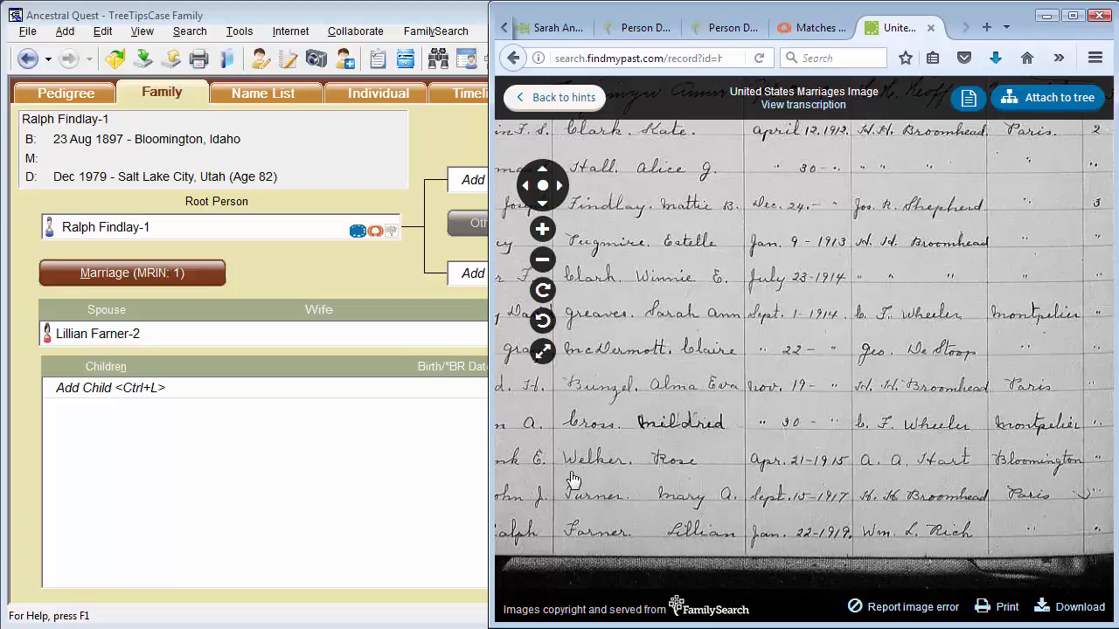
drag(621, 424, 712, 426)
Step: In Ancestral Quest, set the root couple's marriage date to 22 Jan 1919 and place to Paris, Idaho, and save the marriage record
click(360, 271)
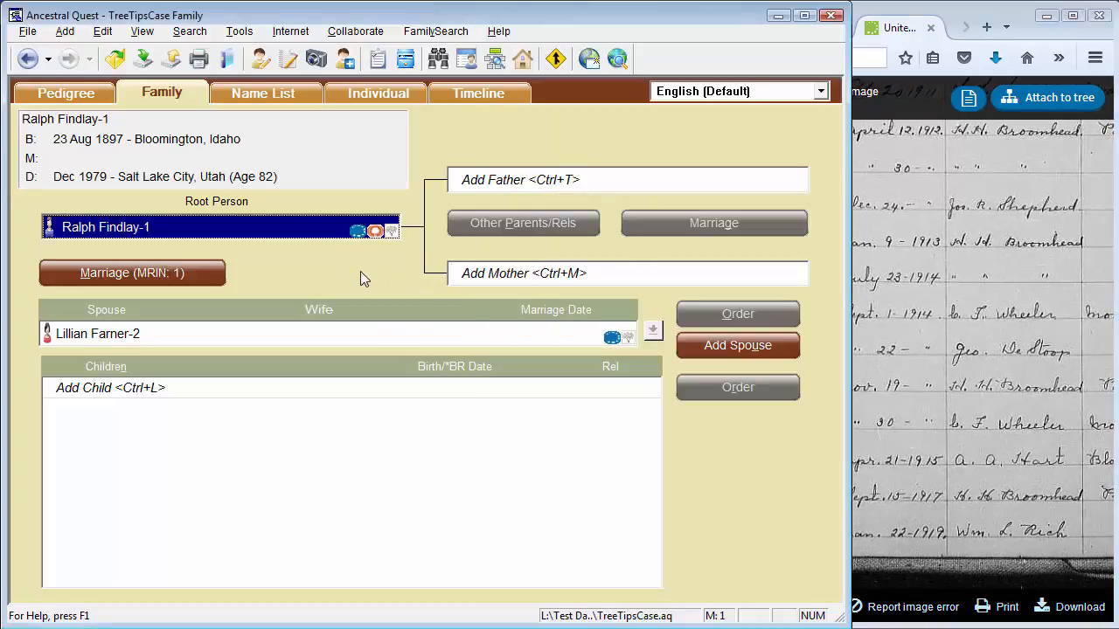
click(173, 271)
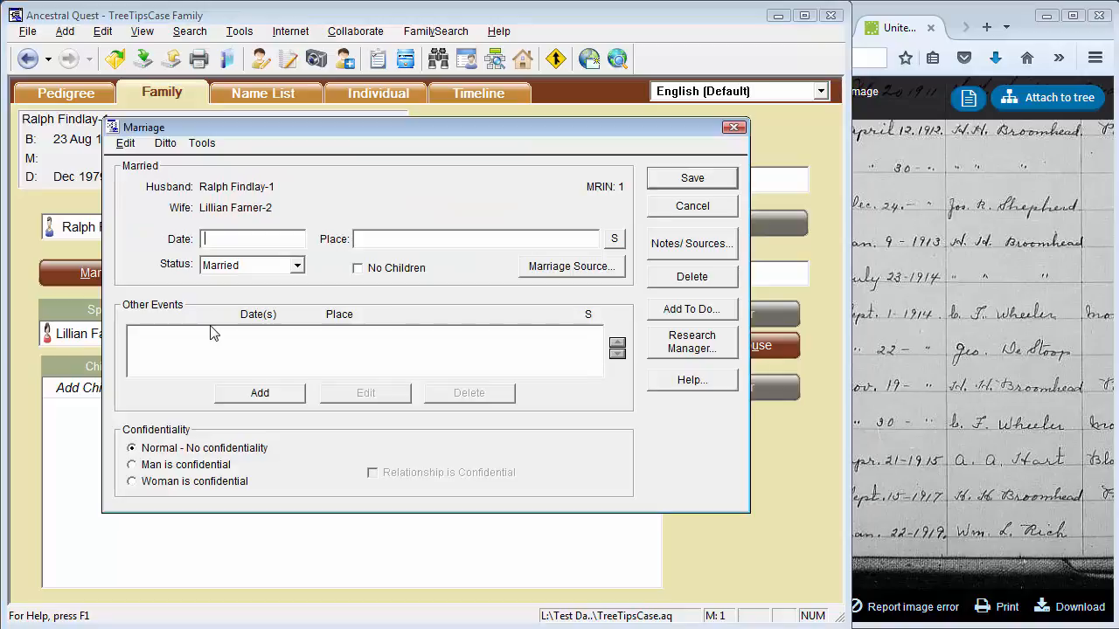
text(22 Jan 1919)
key(Tab)
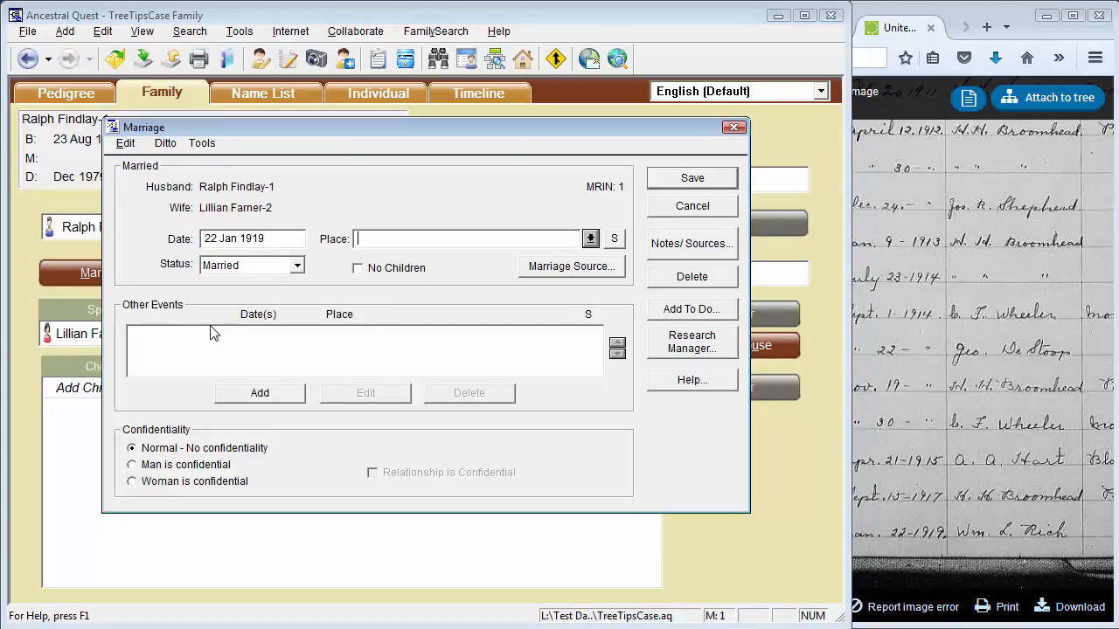
drag(1031, 500, 871, 506)
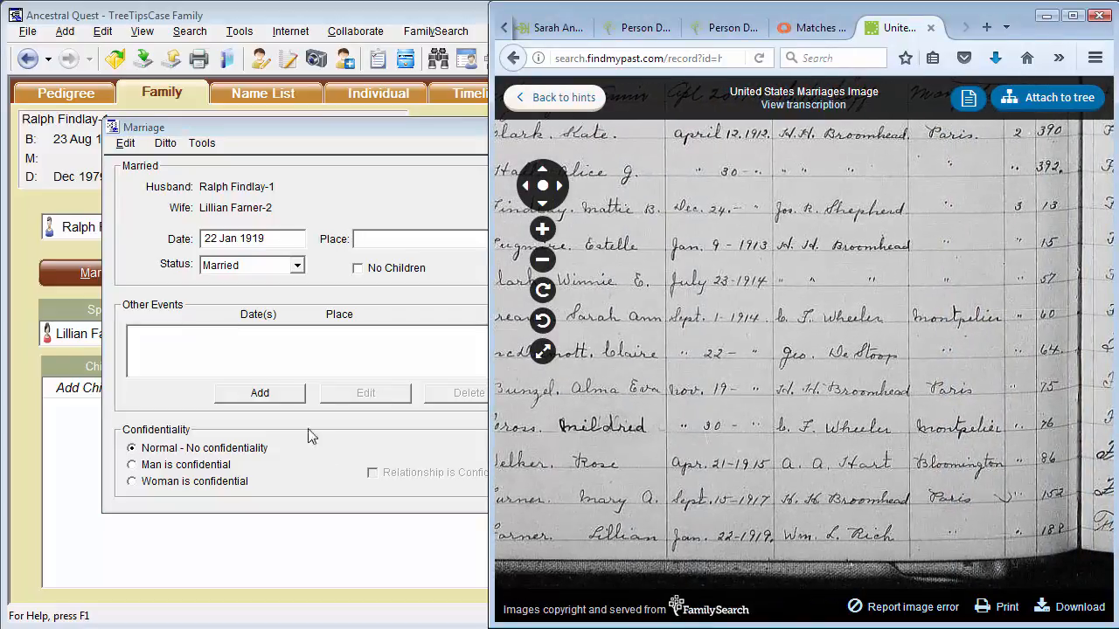
click(411, 275)
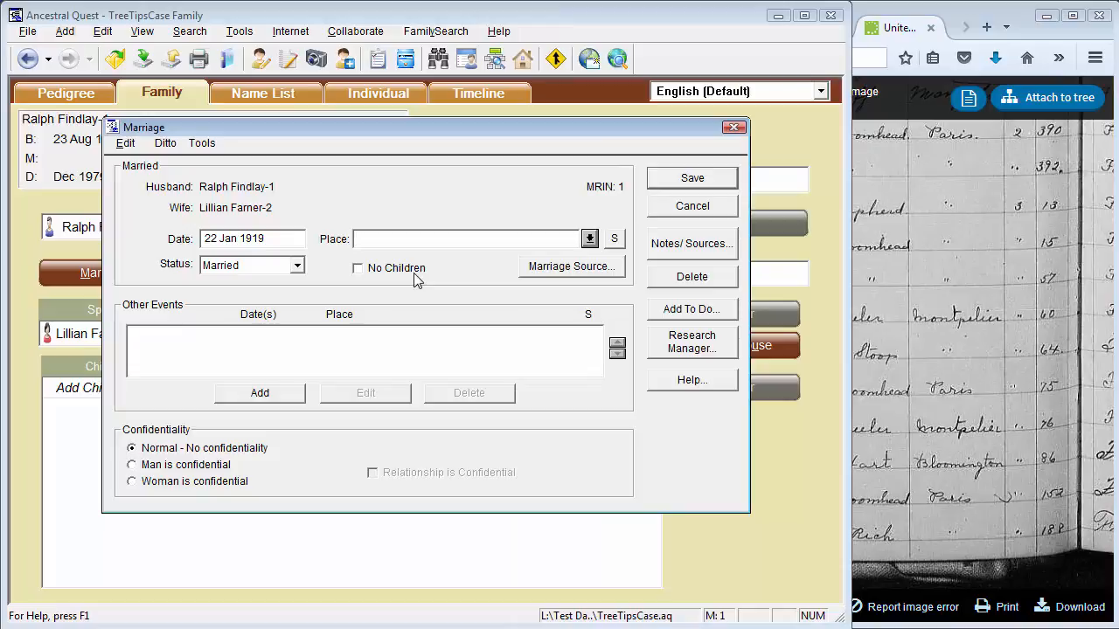
text(Paris, Id)
click(656, 178)
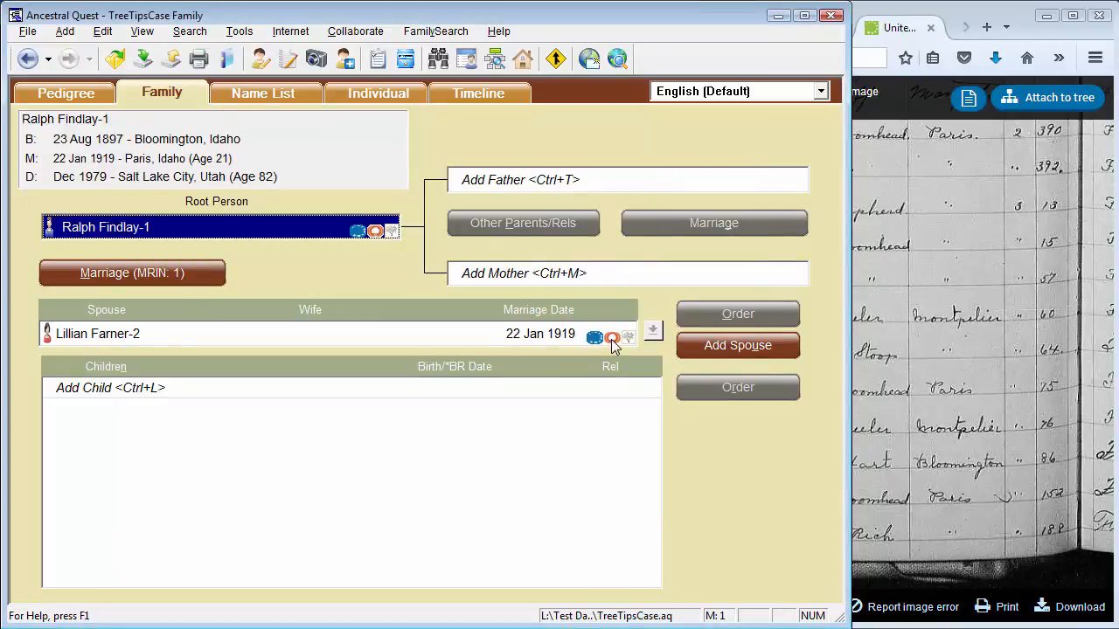
Step: Start linking the root person with FamilySearch and sign in with the remembered account to search for possible matches
mouse_move(611, 340)
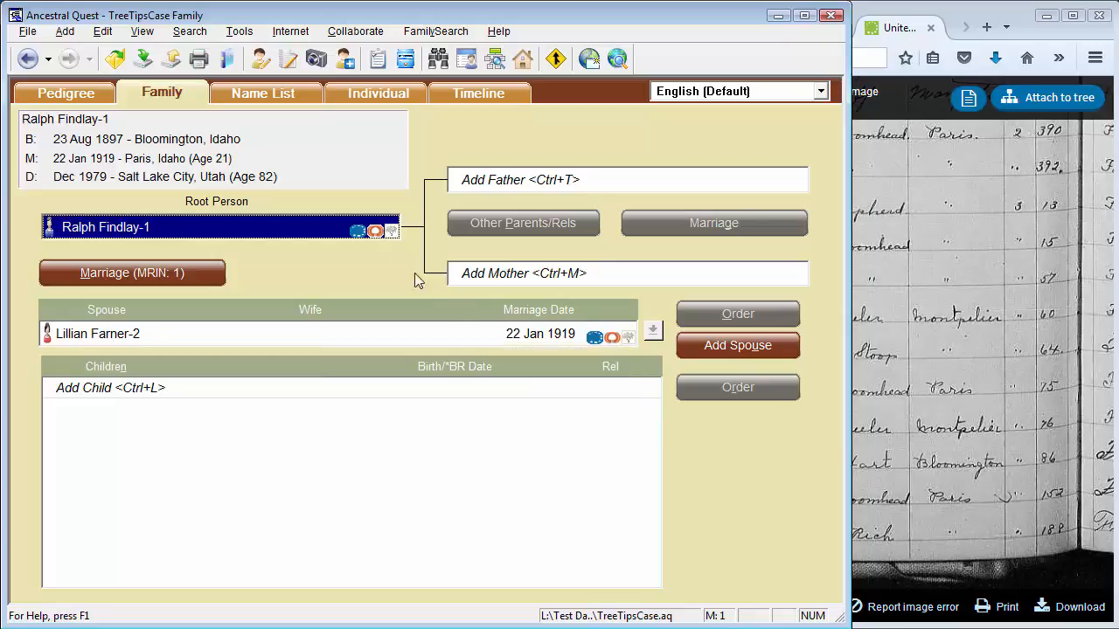
mouse_move(376, 231)
click(391, 232)
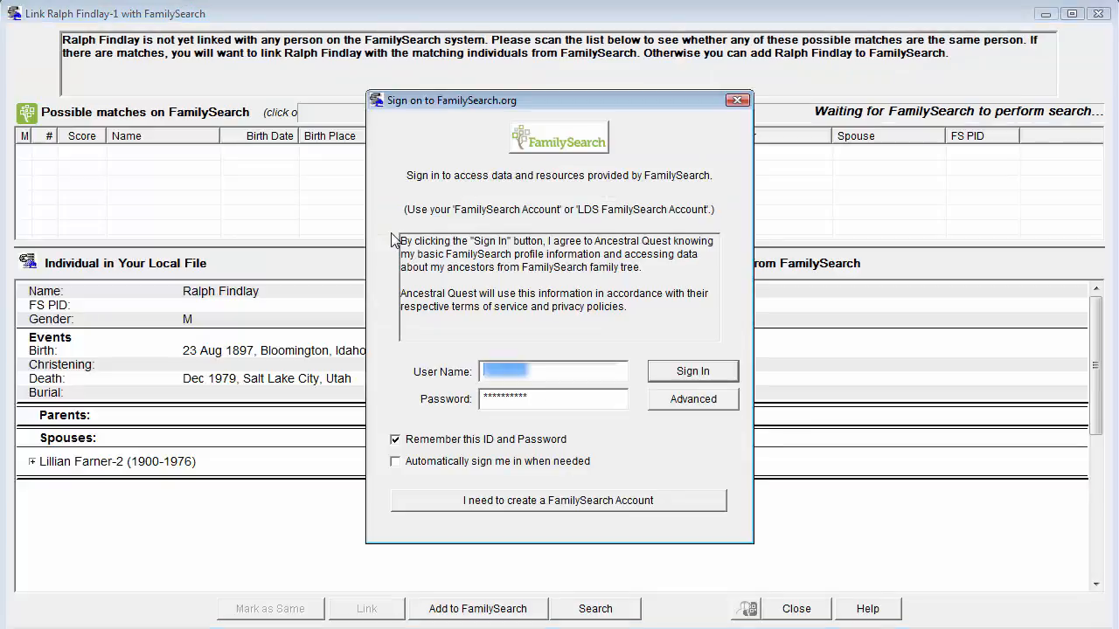
click(693, 371)
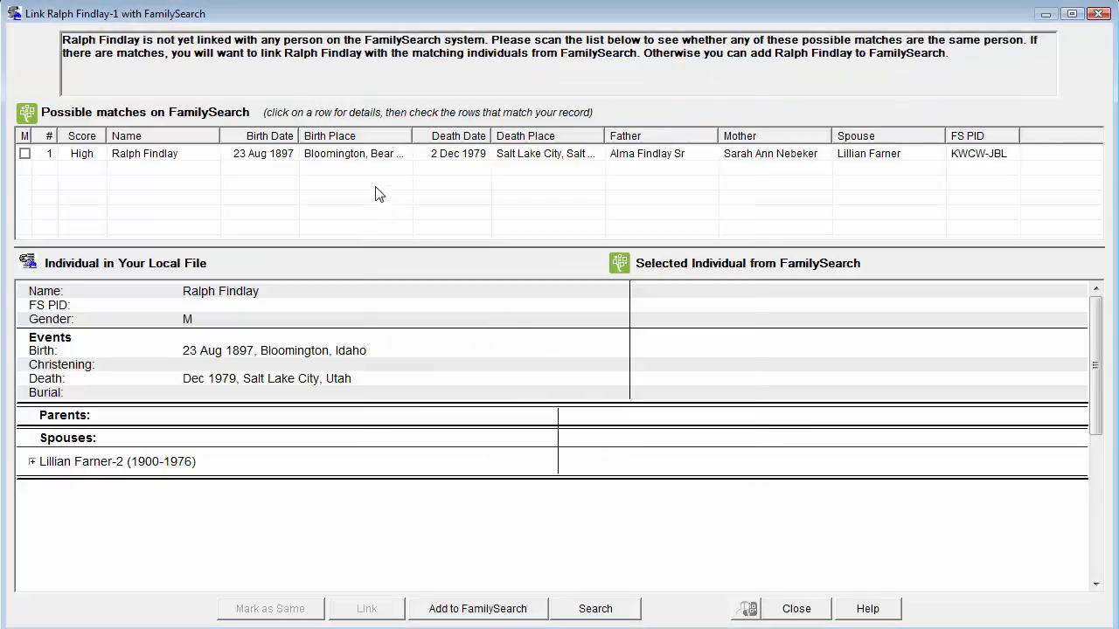
Step: Mark the high-scoring FamilySearch match as the same person and link it to the root person using Link Only
click(342, 153)
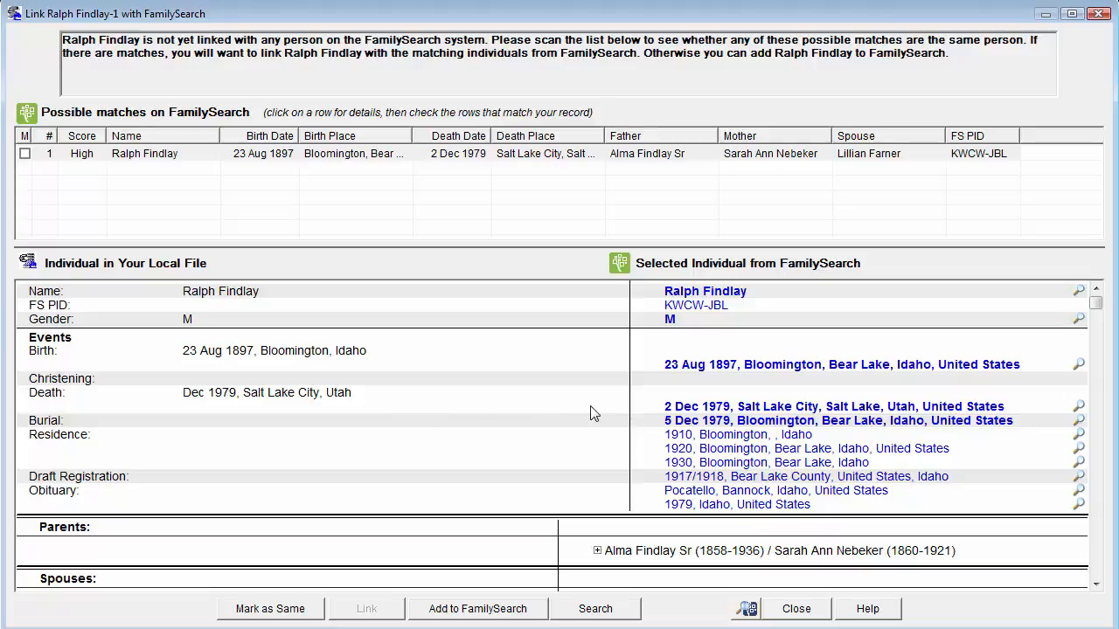
click(25, 154)
click(379, 609)
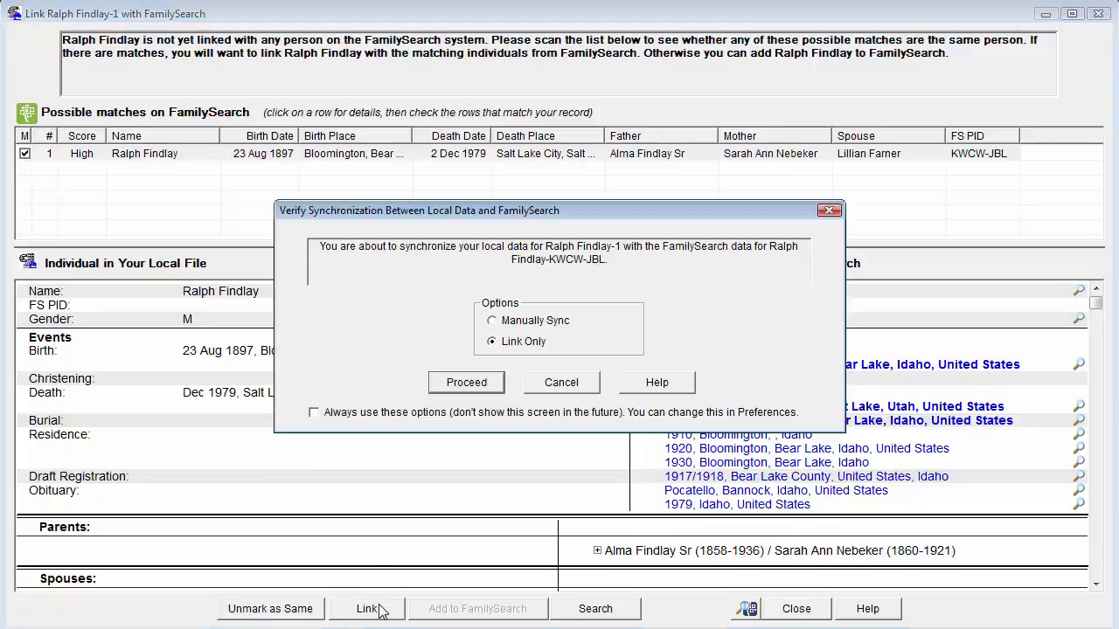
click(470, 449)
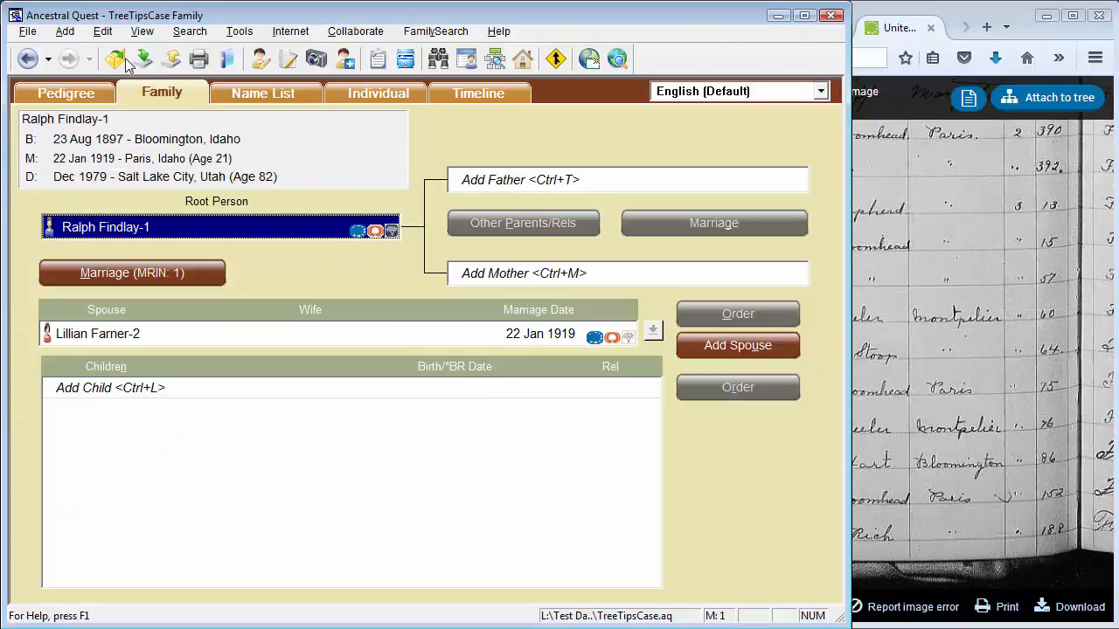
Step: Turn on the display of FamilySearch Hints and list the root person's confirmed hints
click(145, 33)
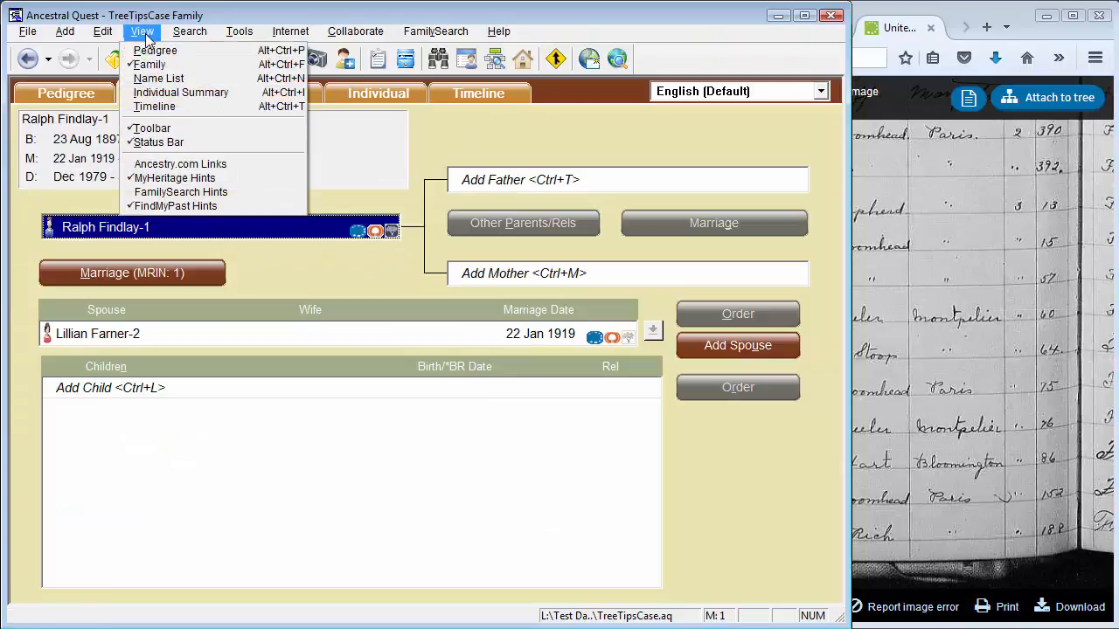
click(155, 191)
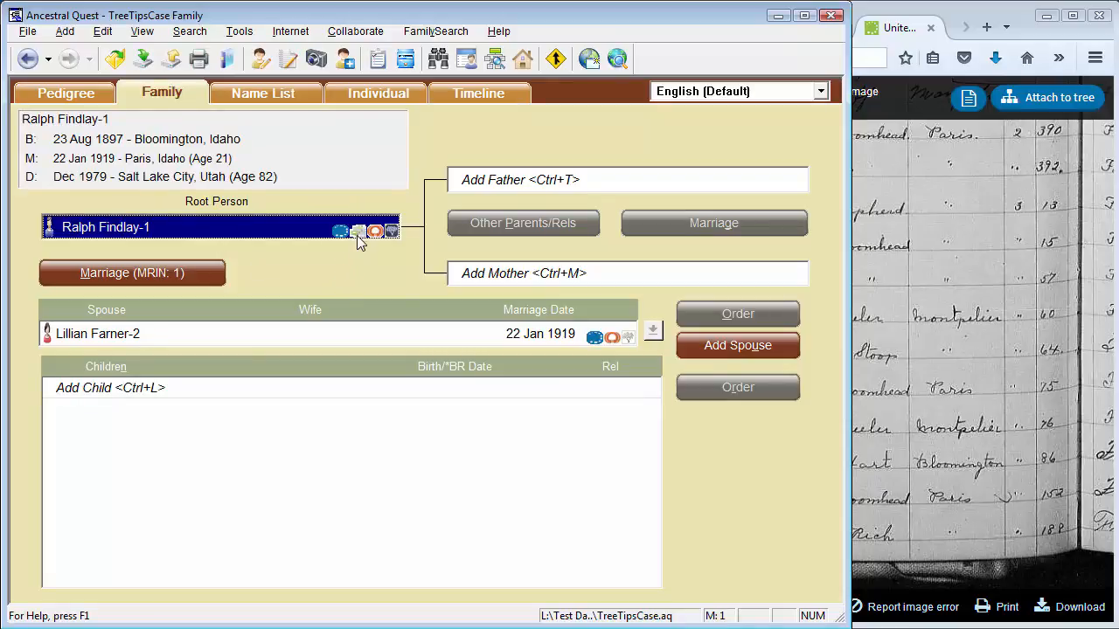
mouse_move(357, 233)
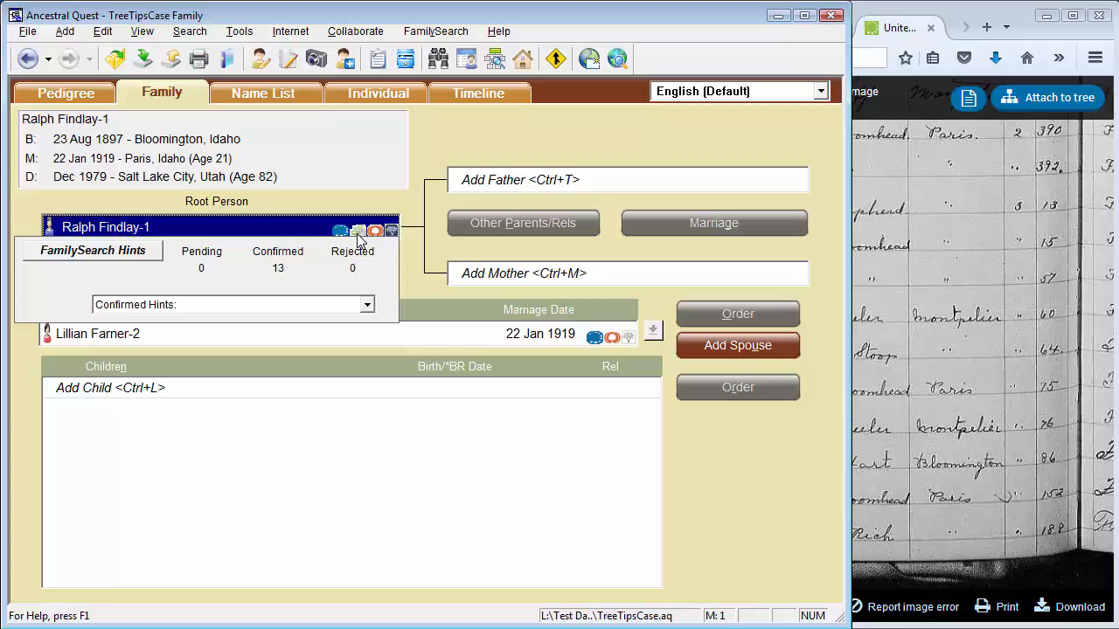
click(367, 304)
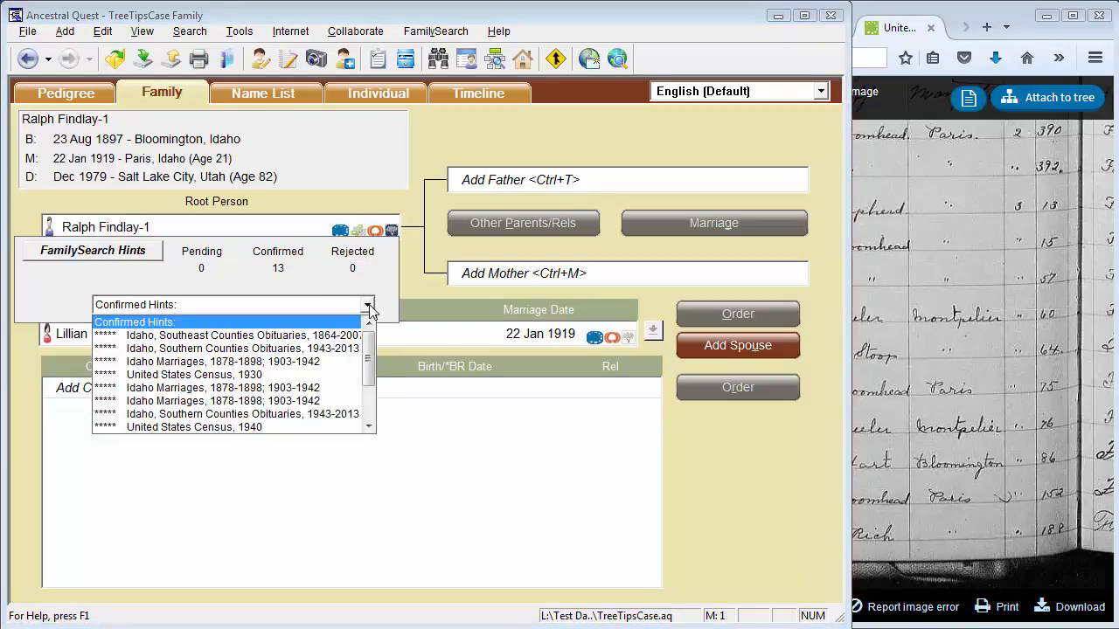
drag(378, 360, 371, 327)
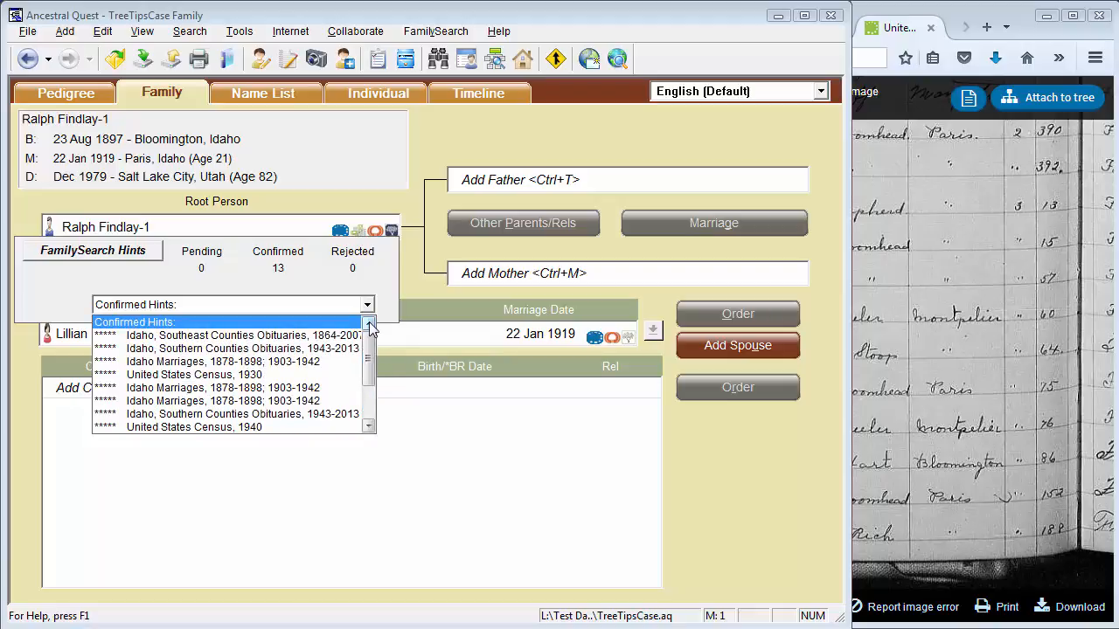
Step: Open the root person's FamilySearch review and synchronize screen and look through his FamilySearch Family Tree sources
click(391, 233)
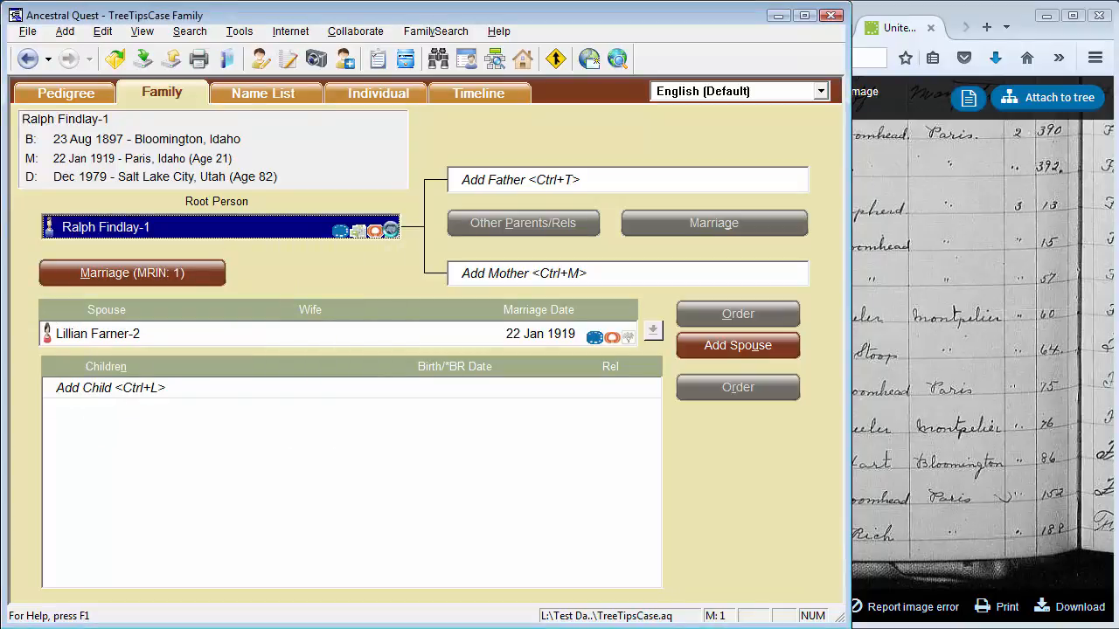
click(392, 233)
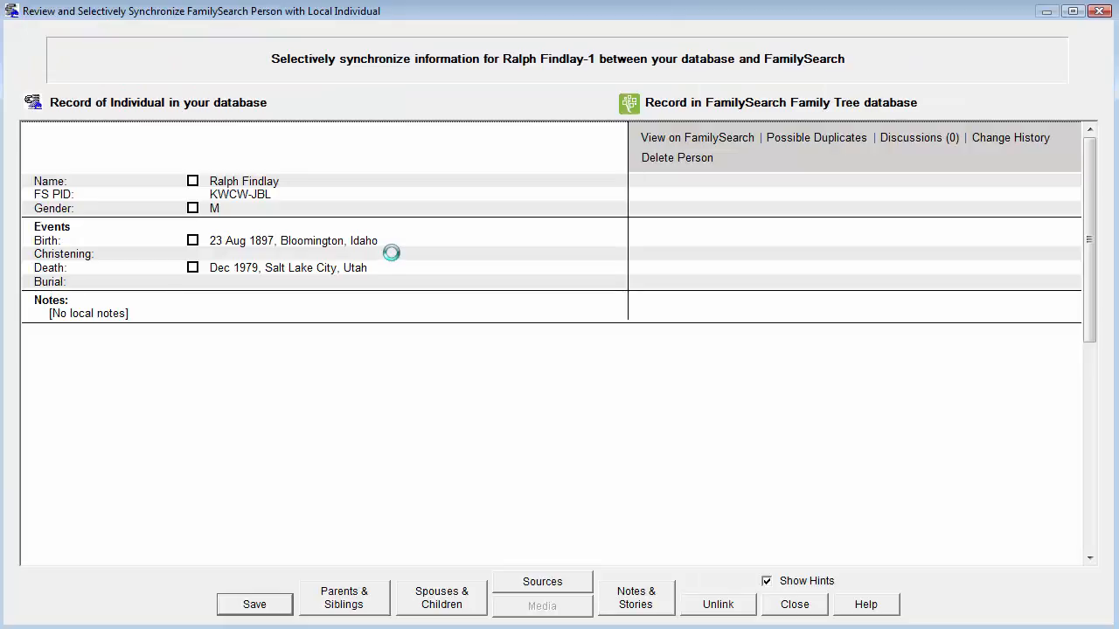
click(535, 582)
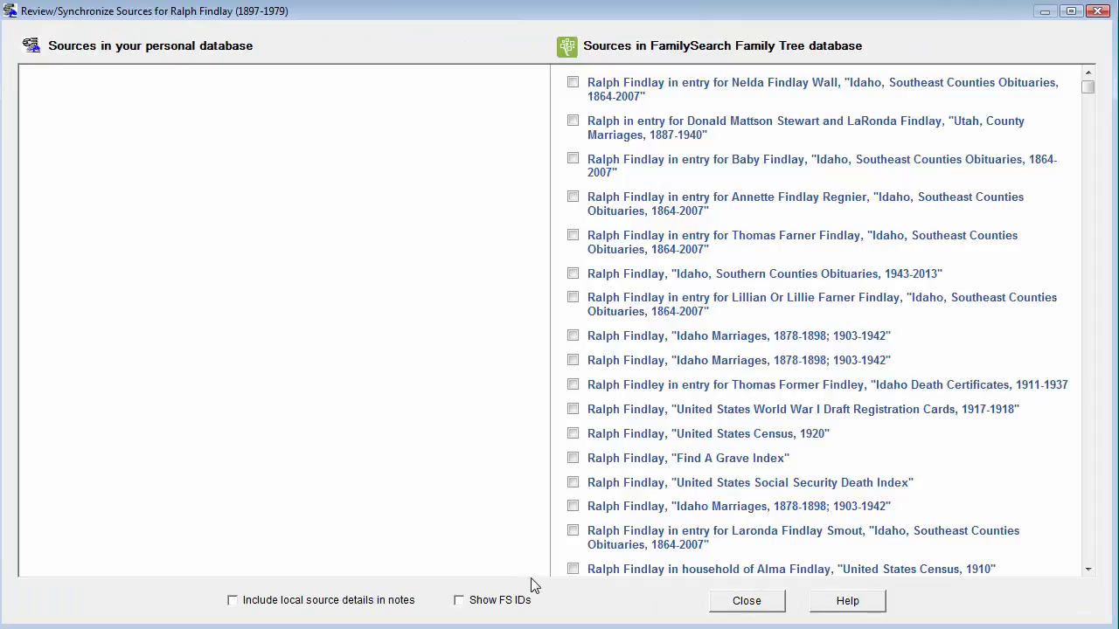
click(1090, 326)
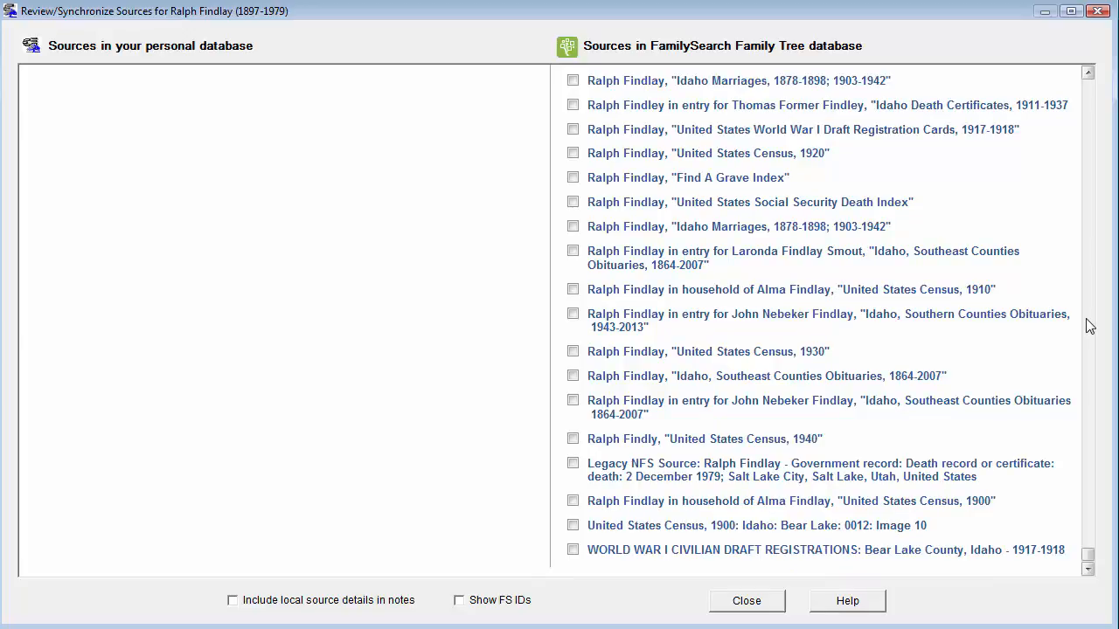
click(1090, 326)
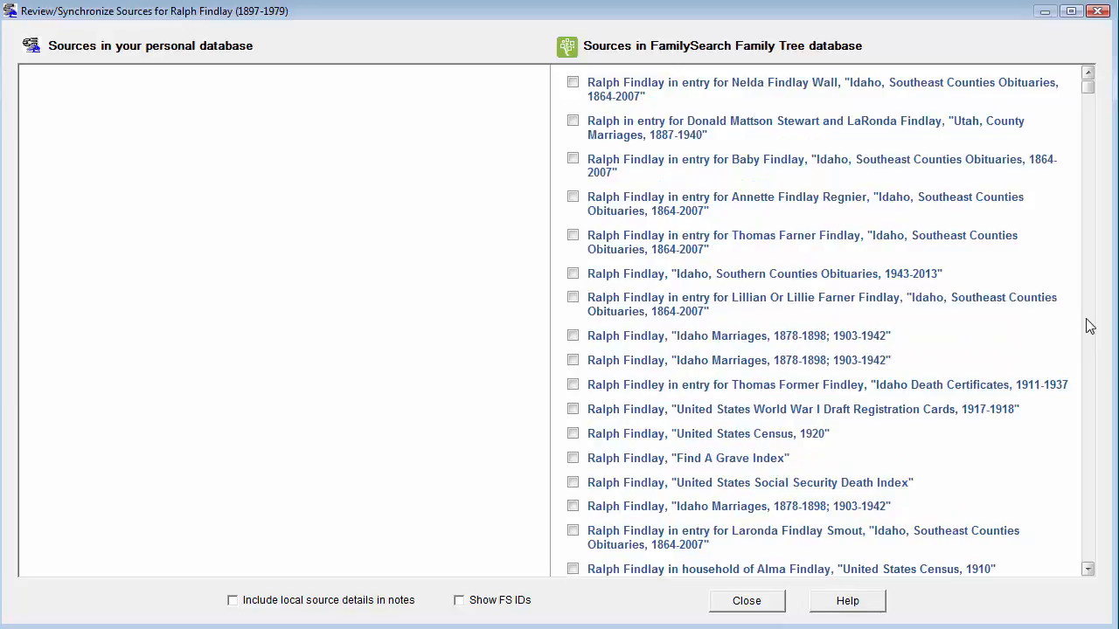
click(1090, 326)
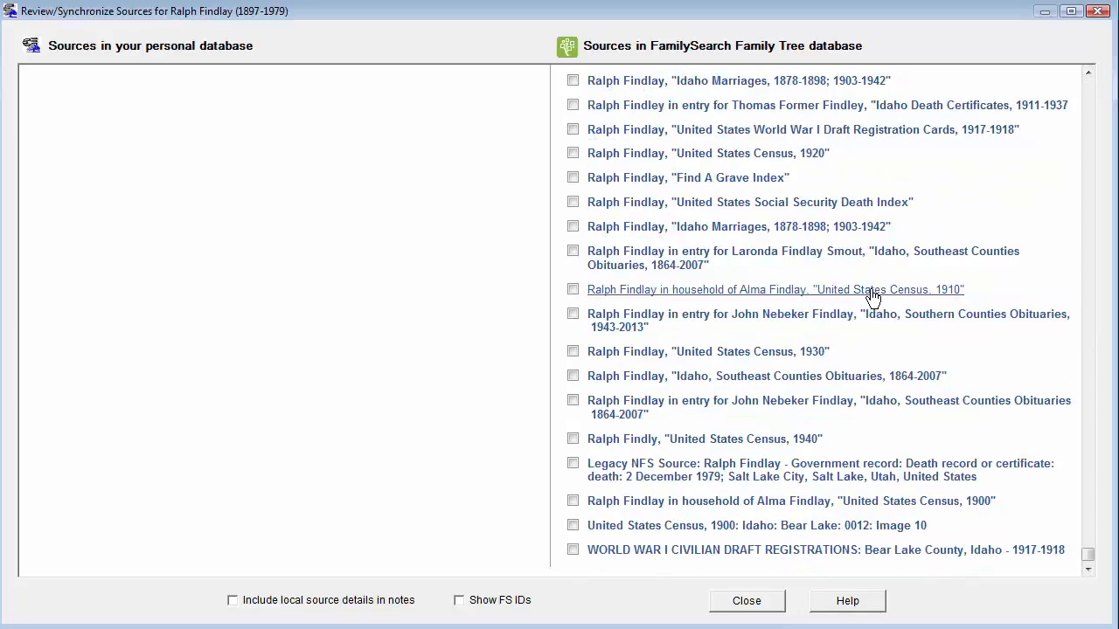
Step: Expand the United States Census, 1910 source, follow its link to the FamilySearch record, and open the original census image
click(873, 296)
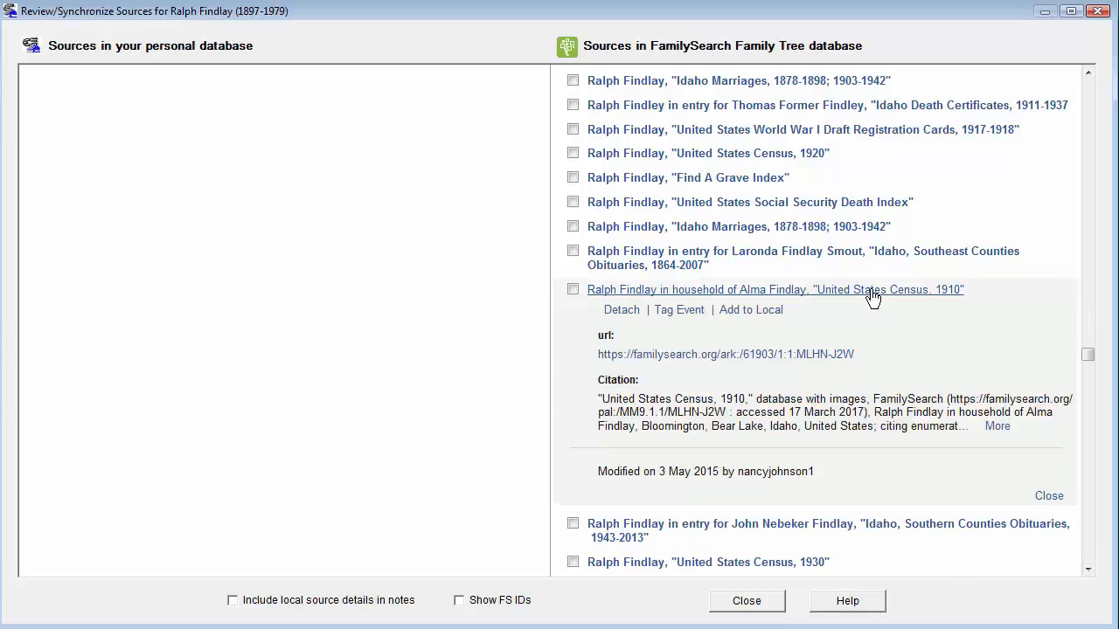
click(782, 355)
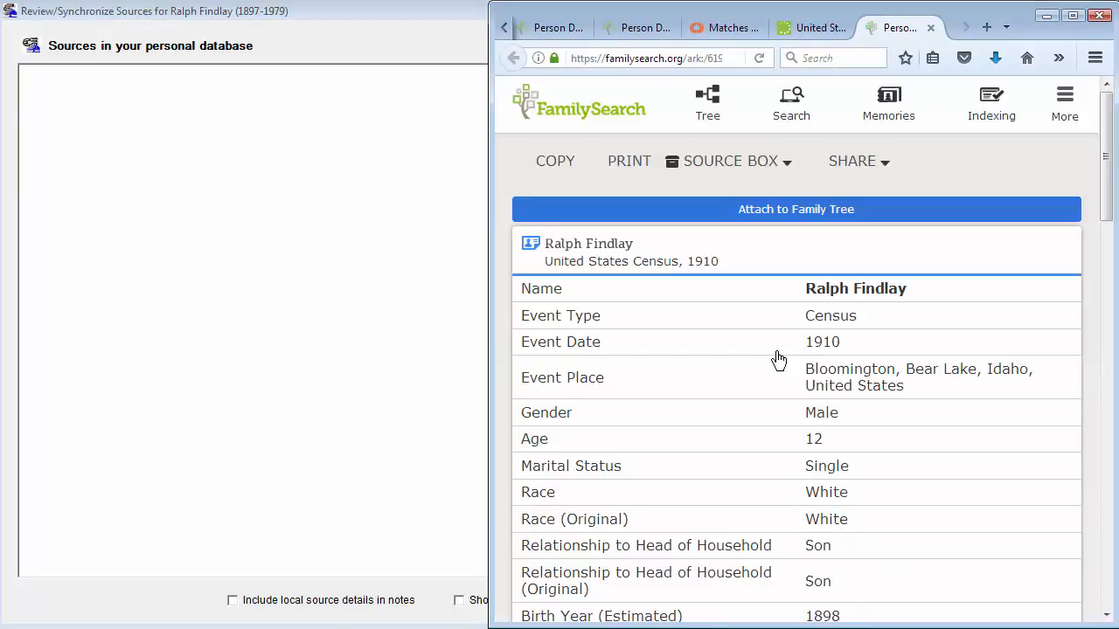
drag(489, 369, 249, 389)
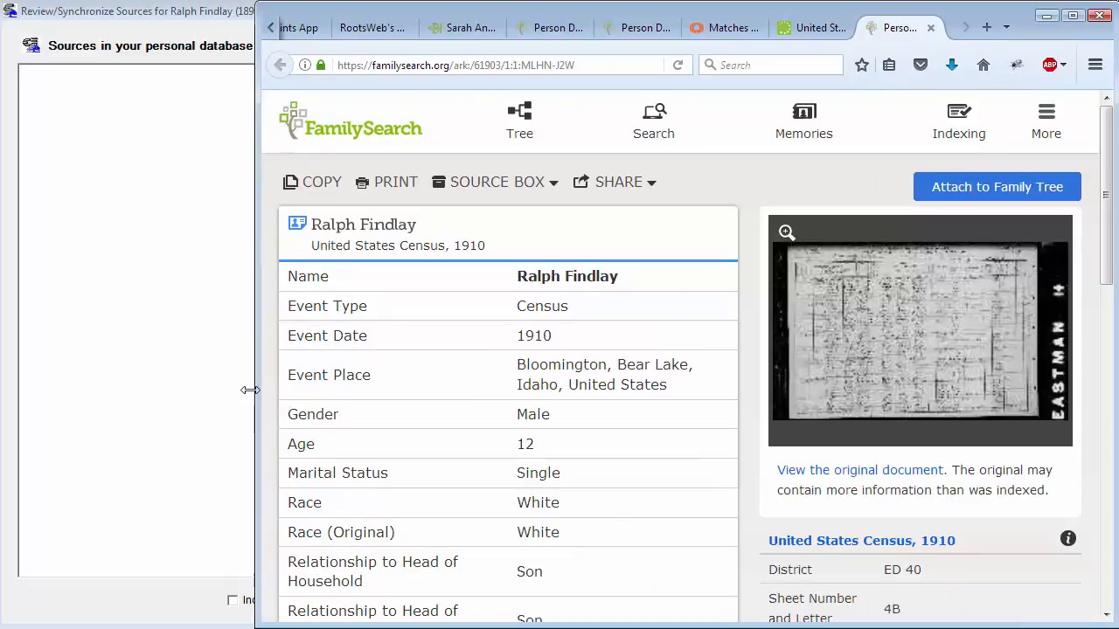
click(913, 335)
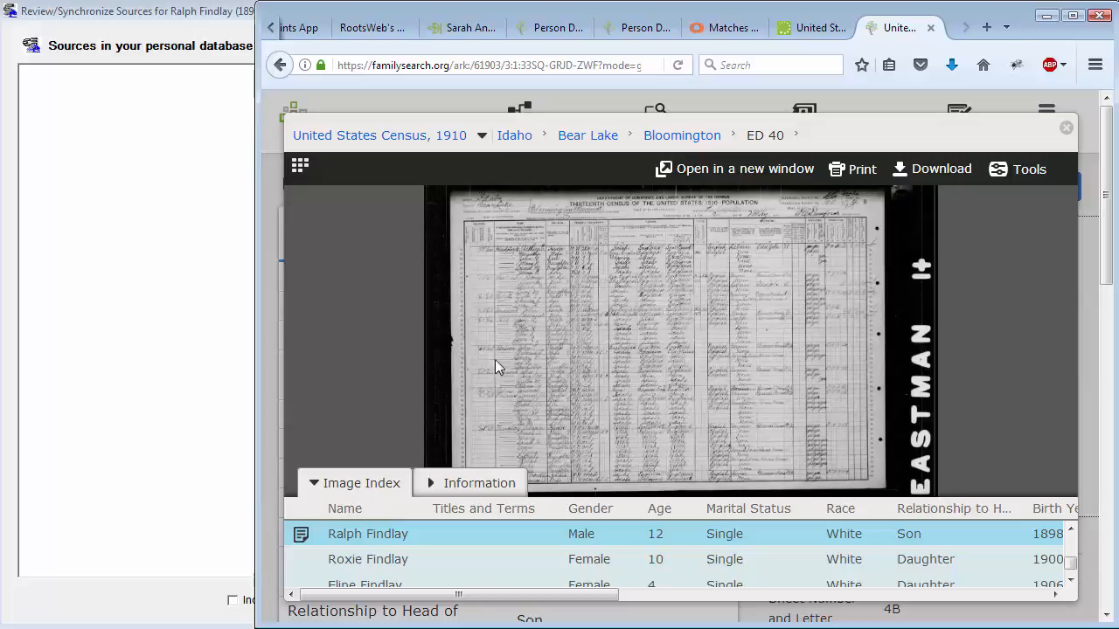
Step: Enlarge the 1910 census image and examine the root person's entry in his parents' household
scroll(510, 370, up, 5)
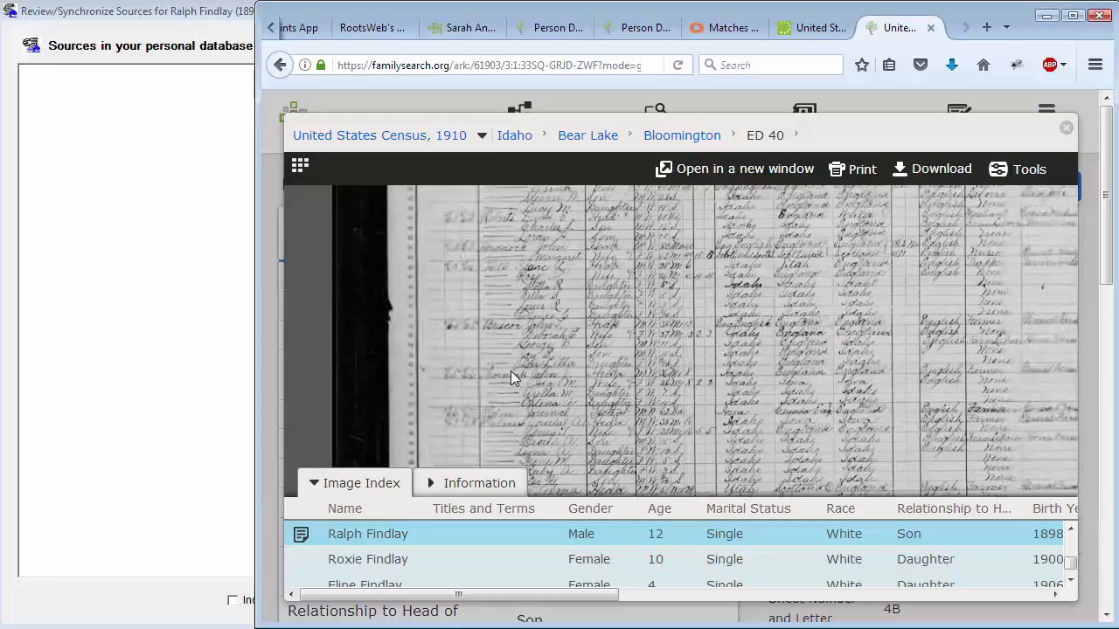
scroll(512, 378, up, 3)
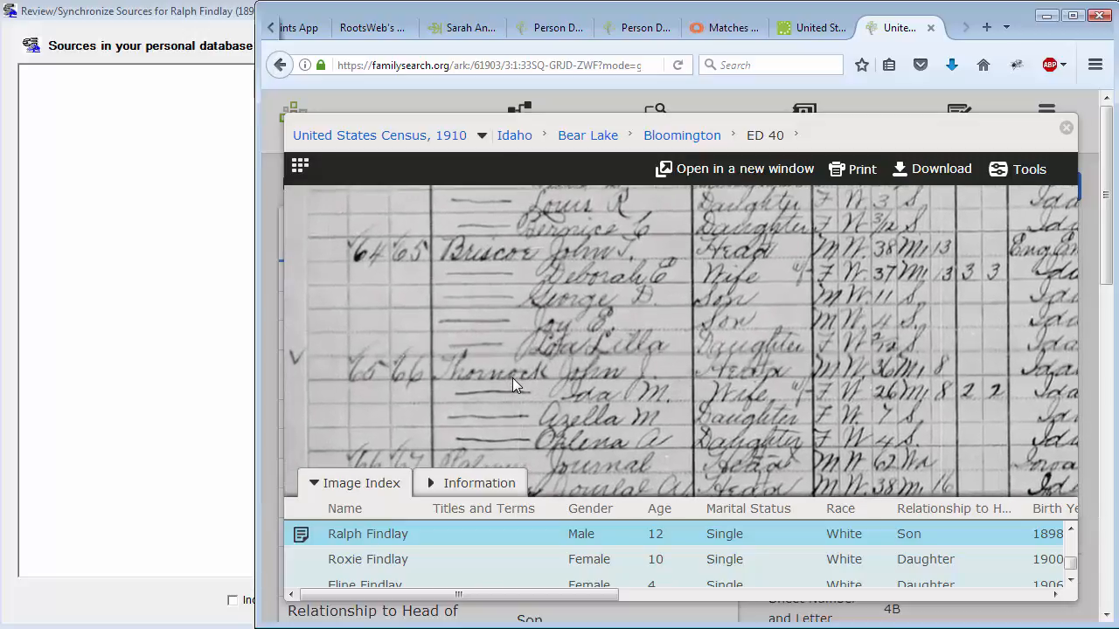
drag(513, 378, 556, 252)
drag(566, 383, 556, 237)
drag(560, 399, 555, 326)
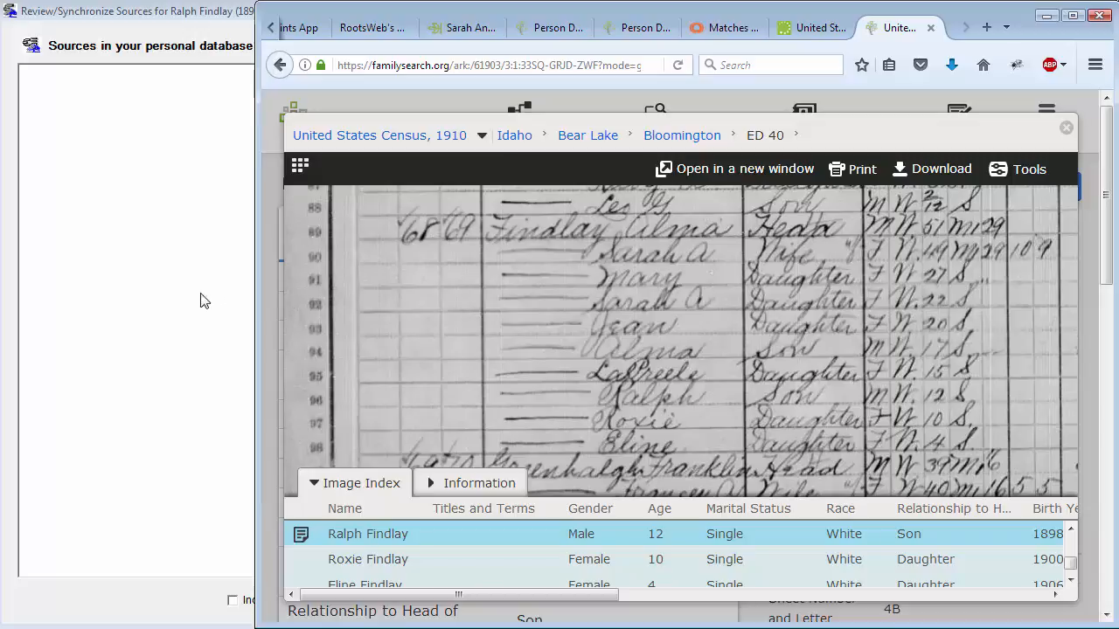
Step: Switch back to Ancestral Quest and close the root person's FamilySearch sources and synchronization windows
click(118, 602)
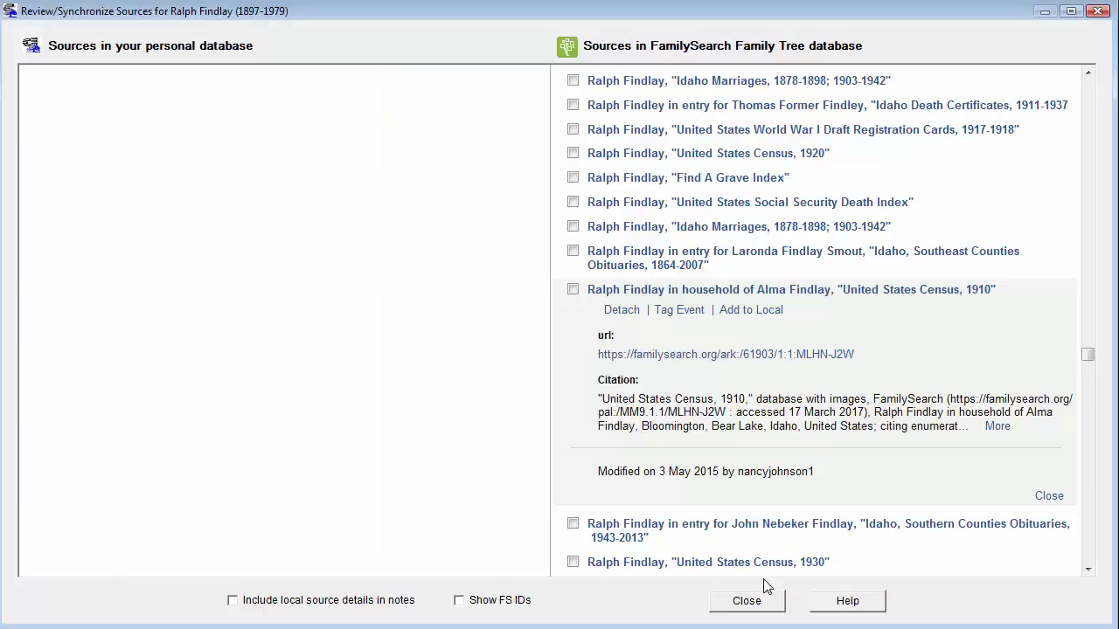
click(750, 602)
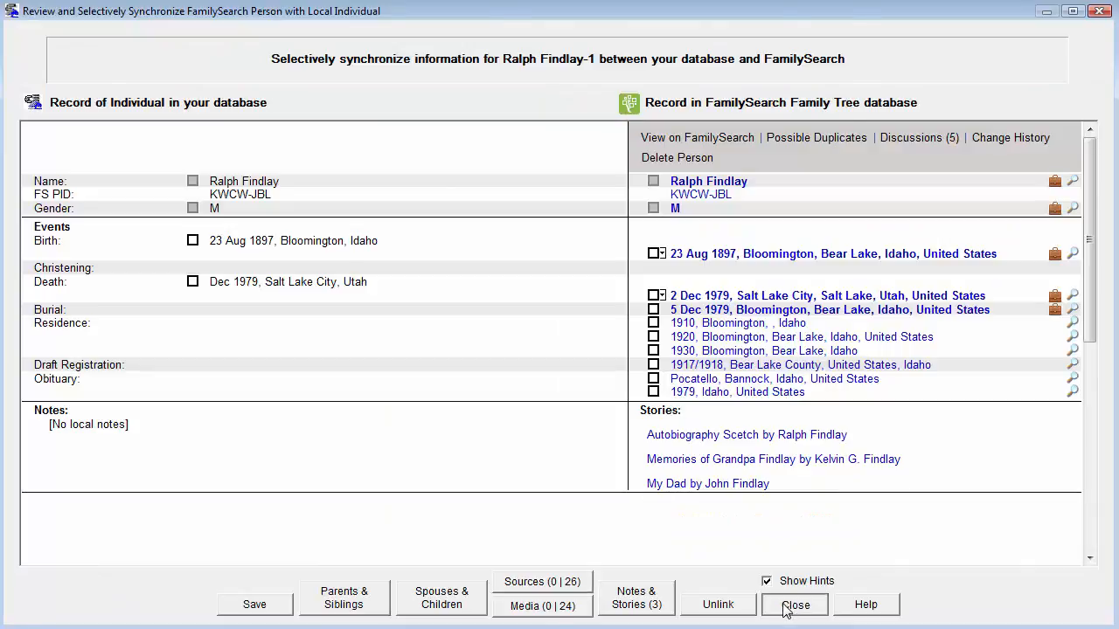
click(791, 603)
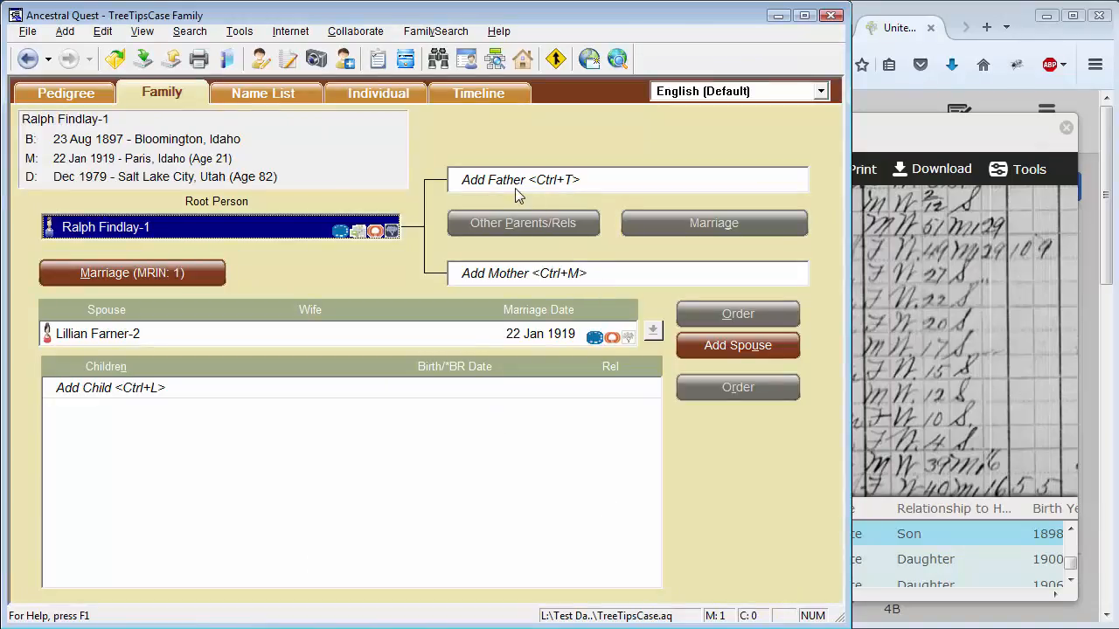